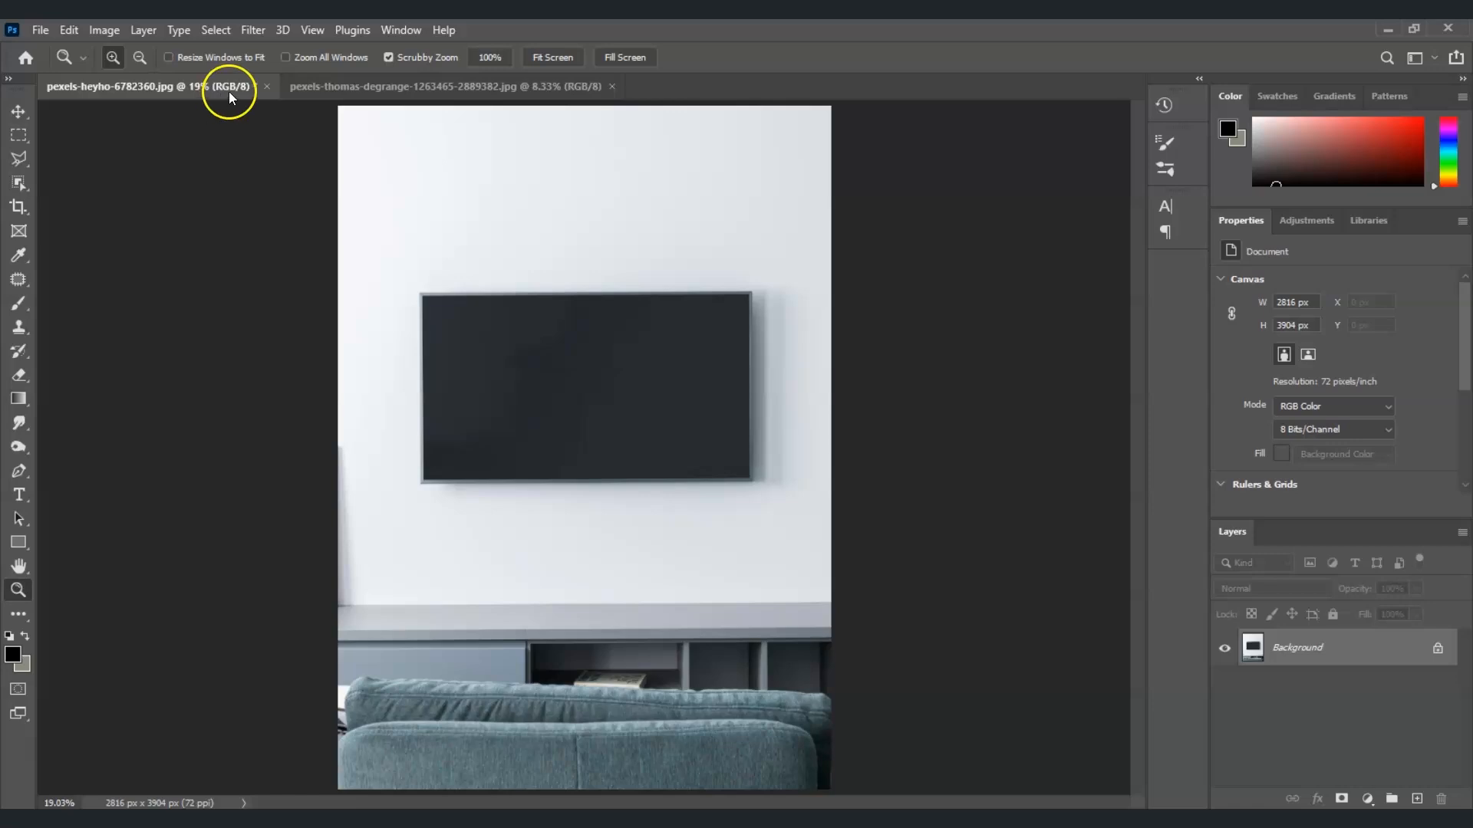
pyautogui.click(380, 87)
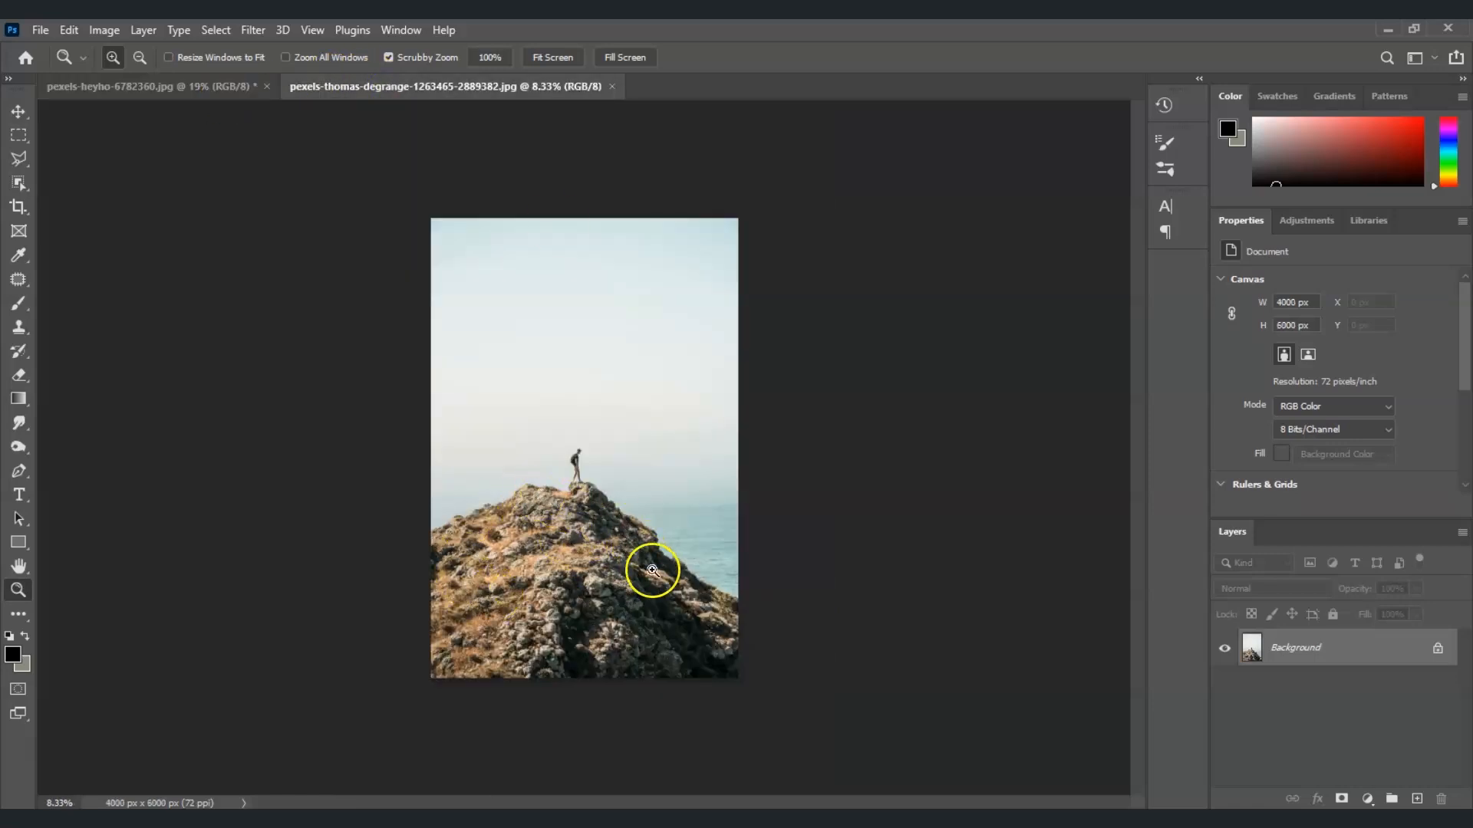
pyautogui.click(146, 90)
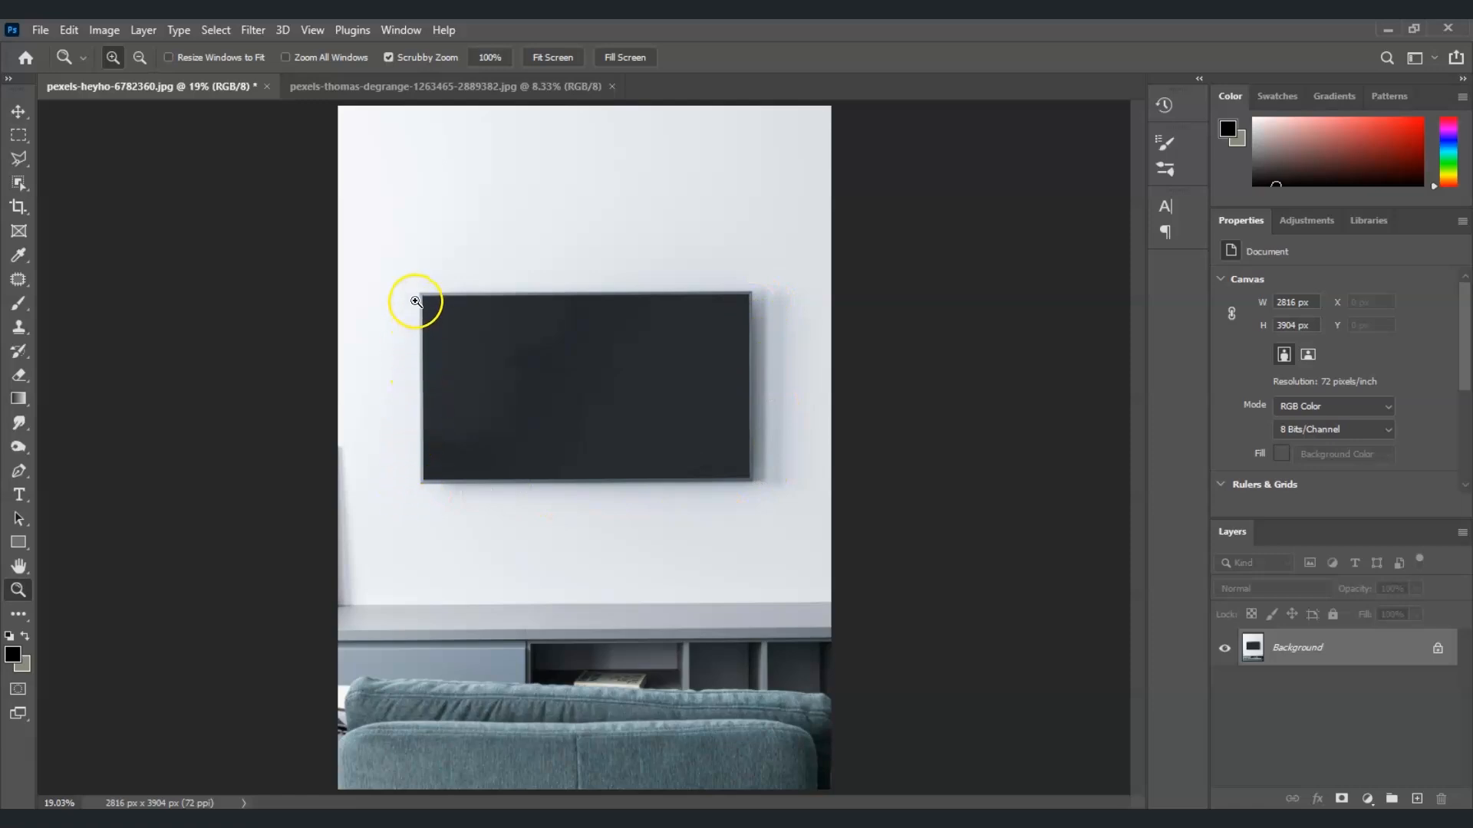
# Start a Pen tool path at the inner lower-left corner of the TV screen.
pyautogui.click(530, 337)
pyautogui.click(715, 448)
pyautogui.click(716, 448)
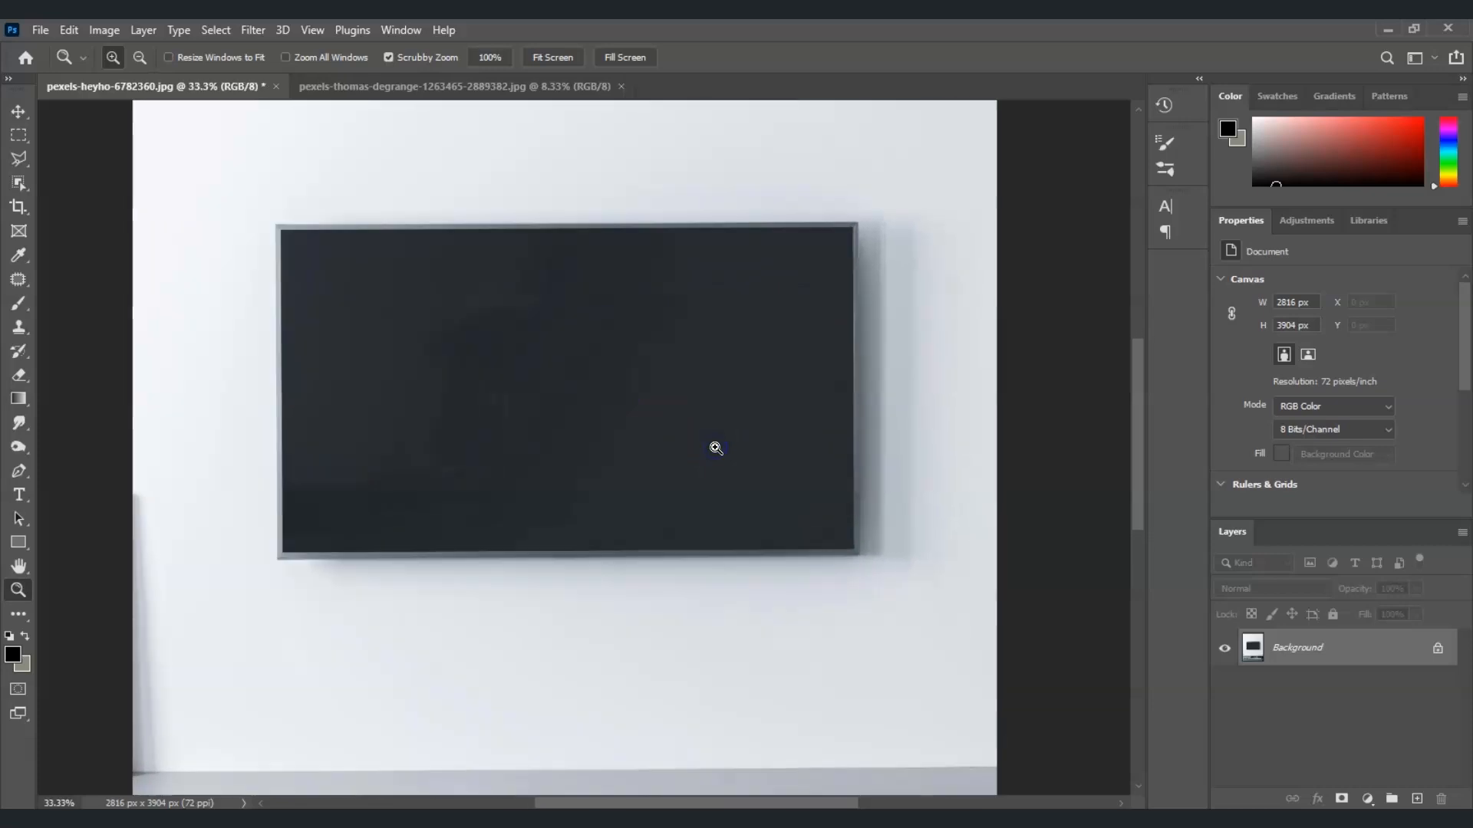
pyautogui.click(22, 473)
pyautogui.click(20, 589)
pyautogui.click(237, 521)
pyautogui.click(237, 522)
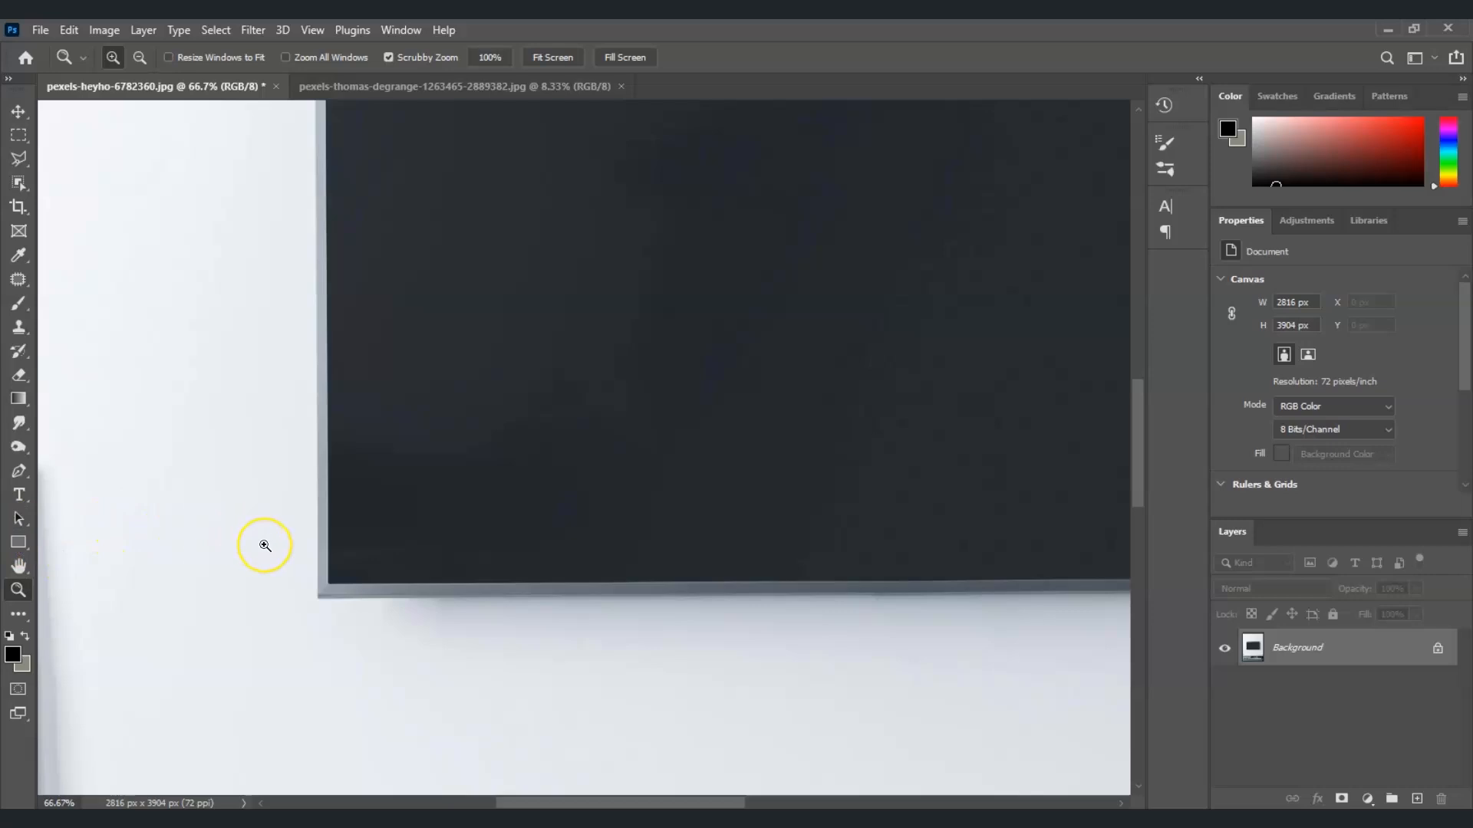
pyautogui.press('p')
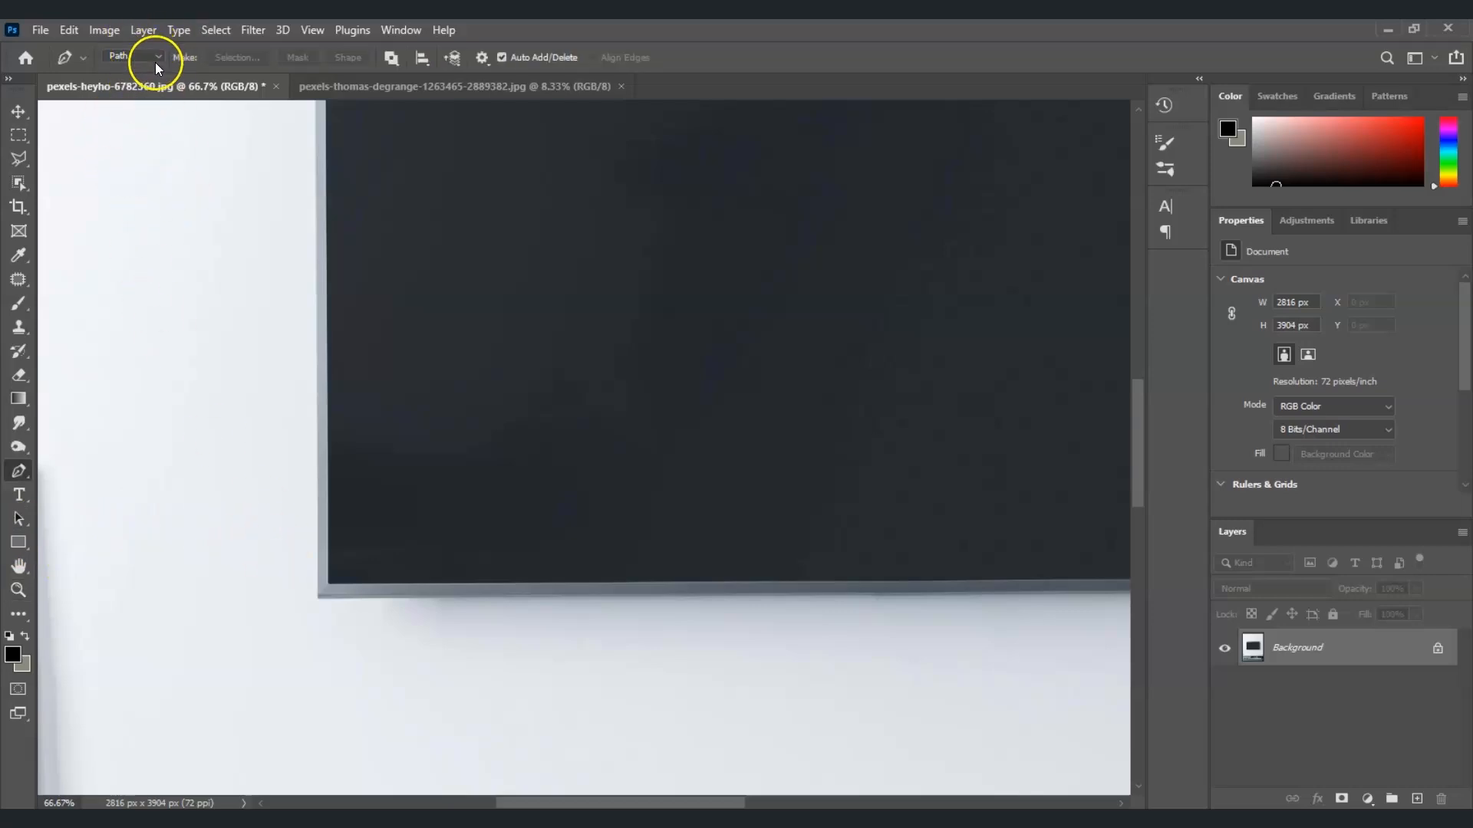
pyautogui.click(329, 586)
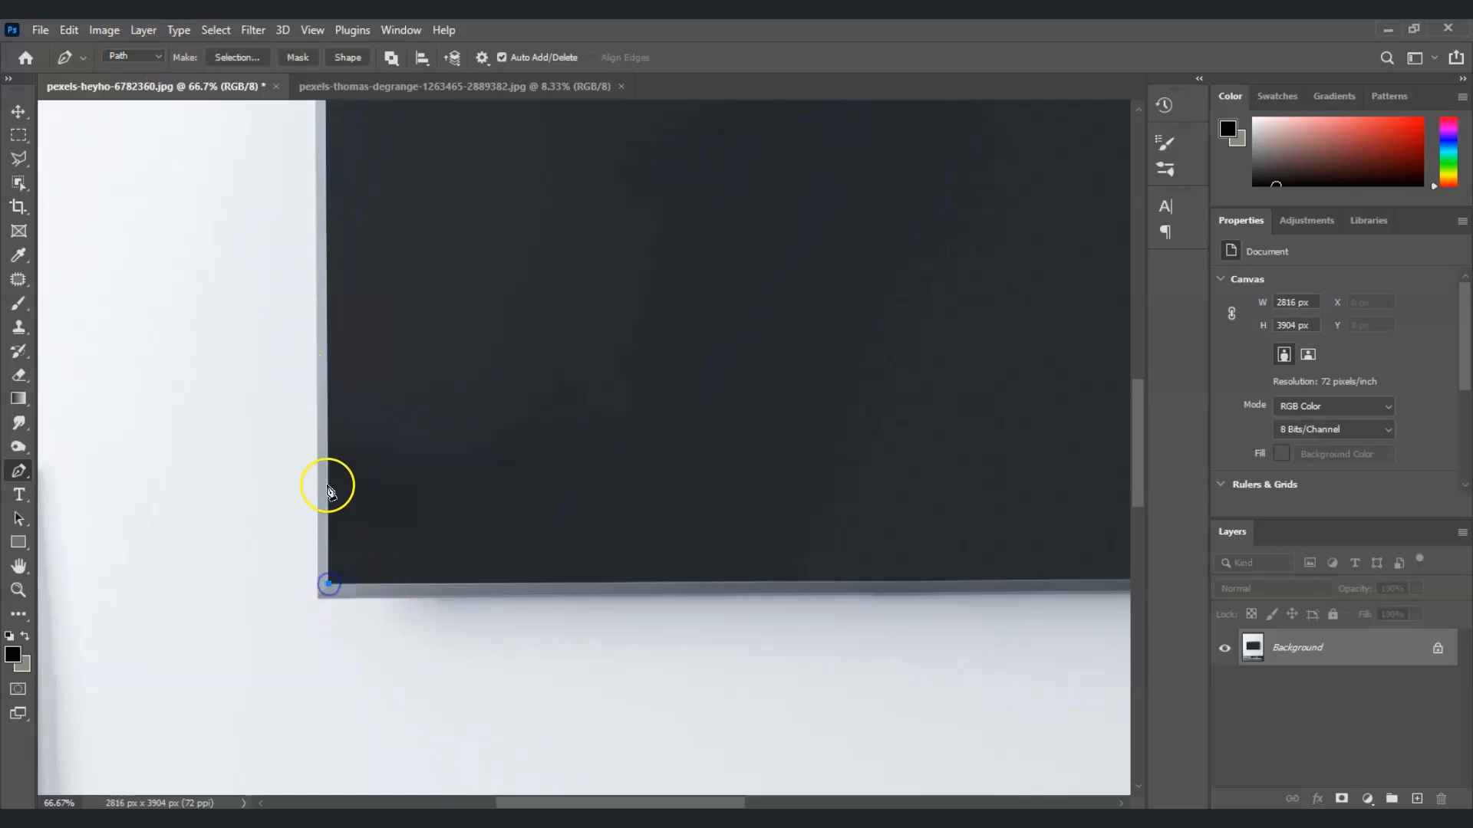
# Place straight path points at the TV screen's other three inner corners and close the path at its starting point.
pyautogui.scroll(5, 1136, 437)
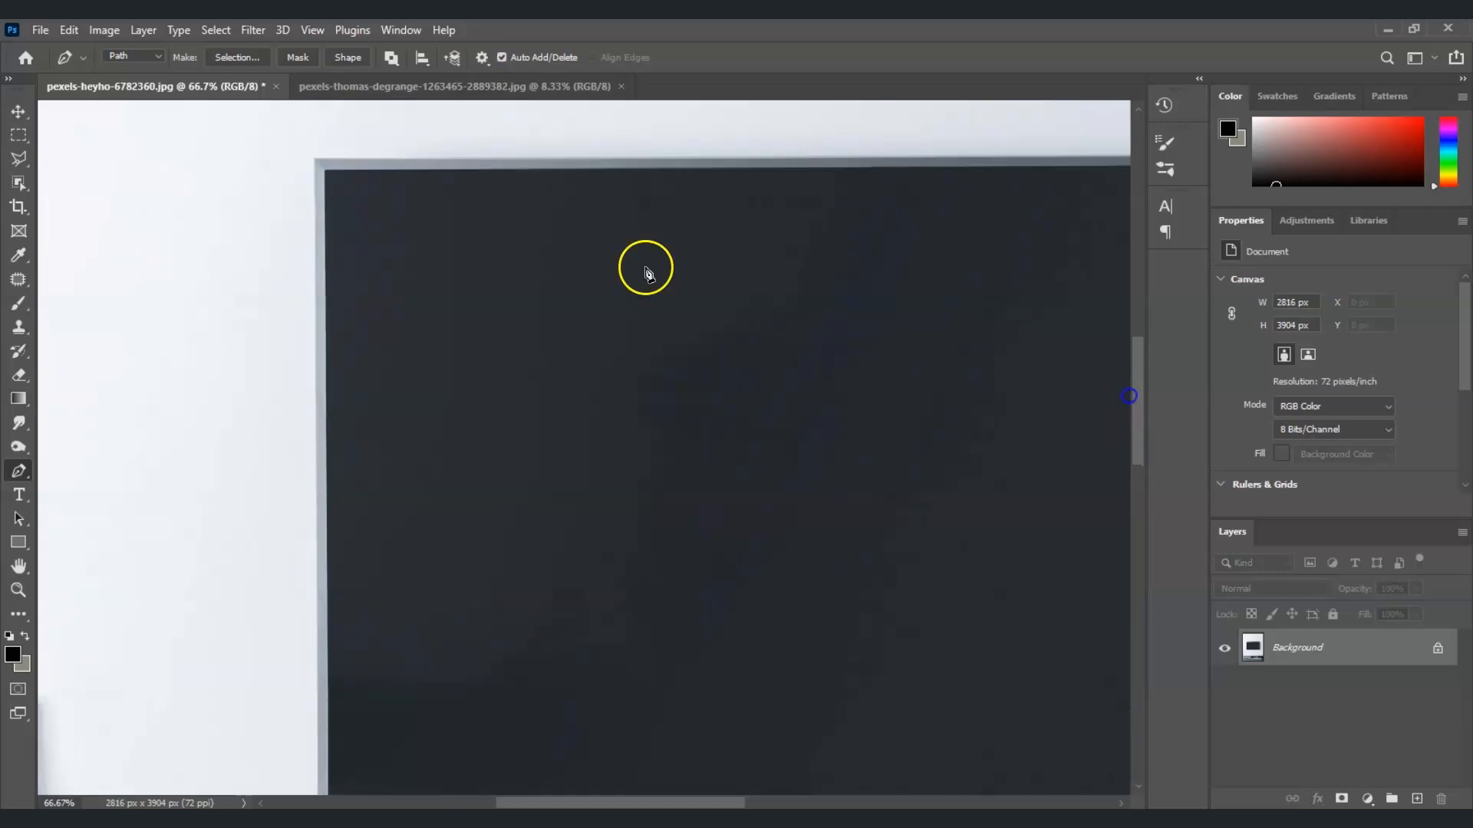
pyautogui.click(324, 171)
pyautogui.moveTo(1138, 434); pyautogui.dragTo(1138, 385)
pyautogui.moveTo(547, 803); pyautogui.dragTo(695, 772)
pyautogui.click(824, 437)
pyautogui.moveTo(1137, 326)
pyautogui.mouseDown()
pyautogui.moveTo(1131, 466)
pyautogui.moveTo(1137, 414)
pyautogui.mouseUp()
pyautogui.click(824, 592)
pyautogui.moveTo(741, 803); pyautogui.dragTo(612, 804)
pyautogui.click(254, 597)
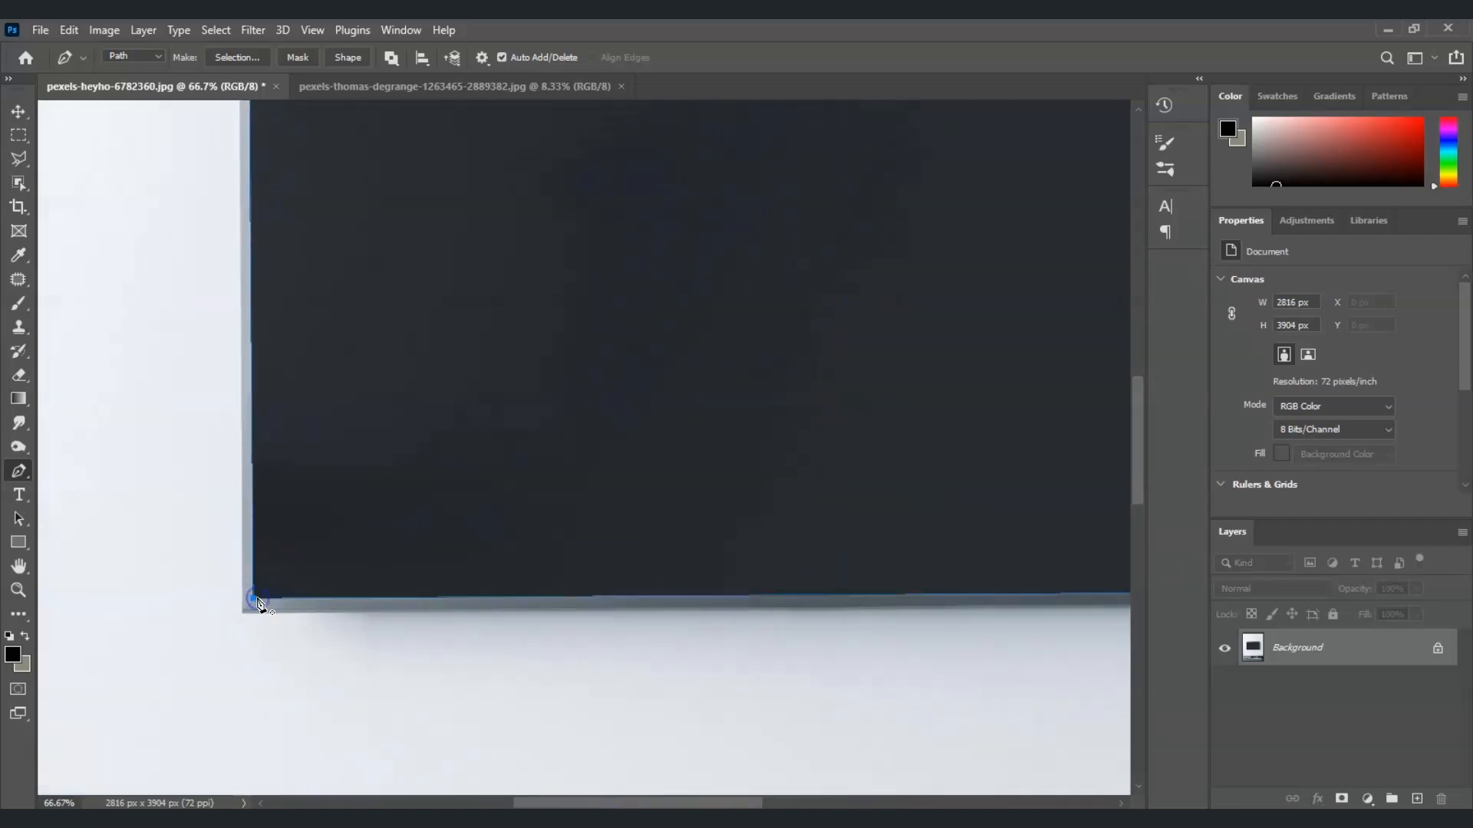
# Convert the TV screen path into a new anti-aliased selection with a feather radius of 1 pixel.
pyautogui.press('z')
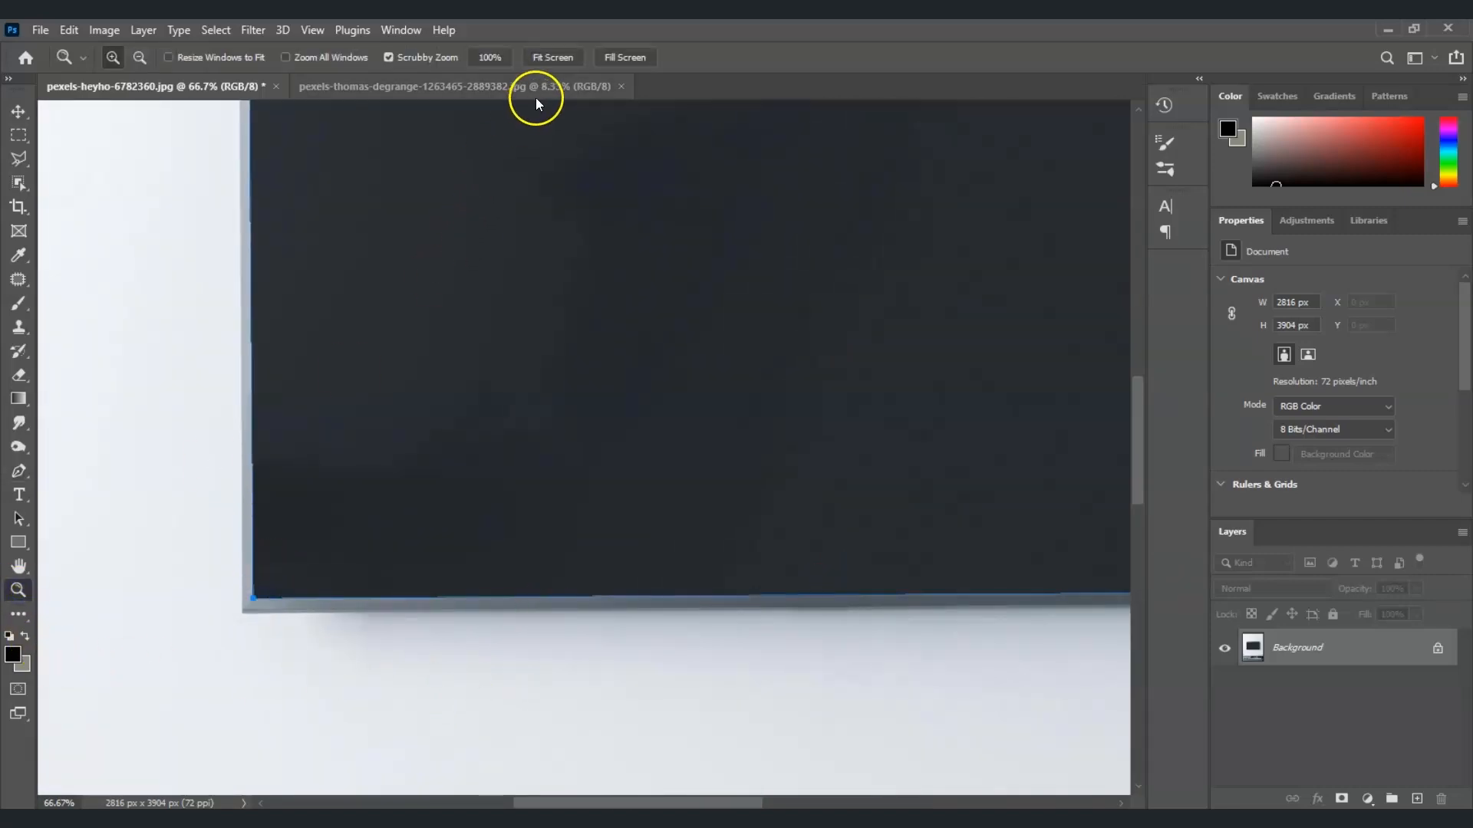
pyautogui.click(546, 56)
pyautogui.rightClick(460, 323)
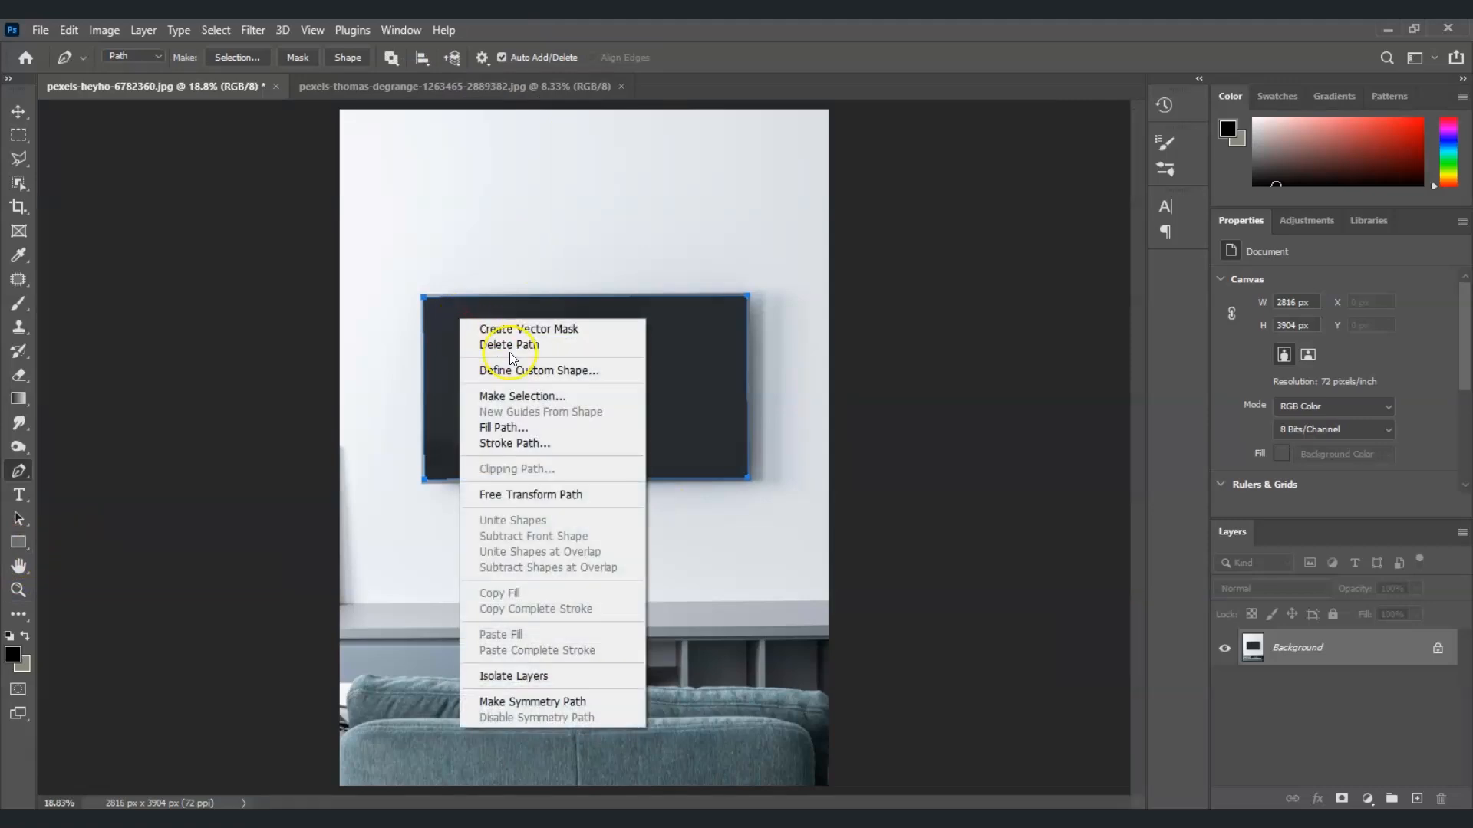
pyautogui.click(525, 396)
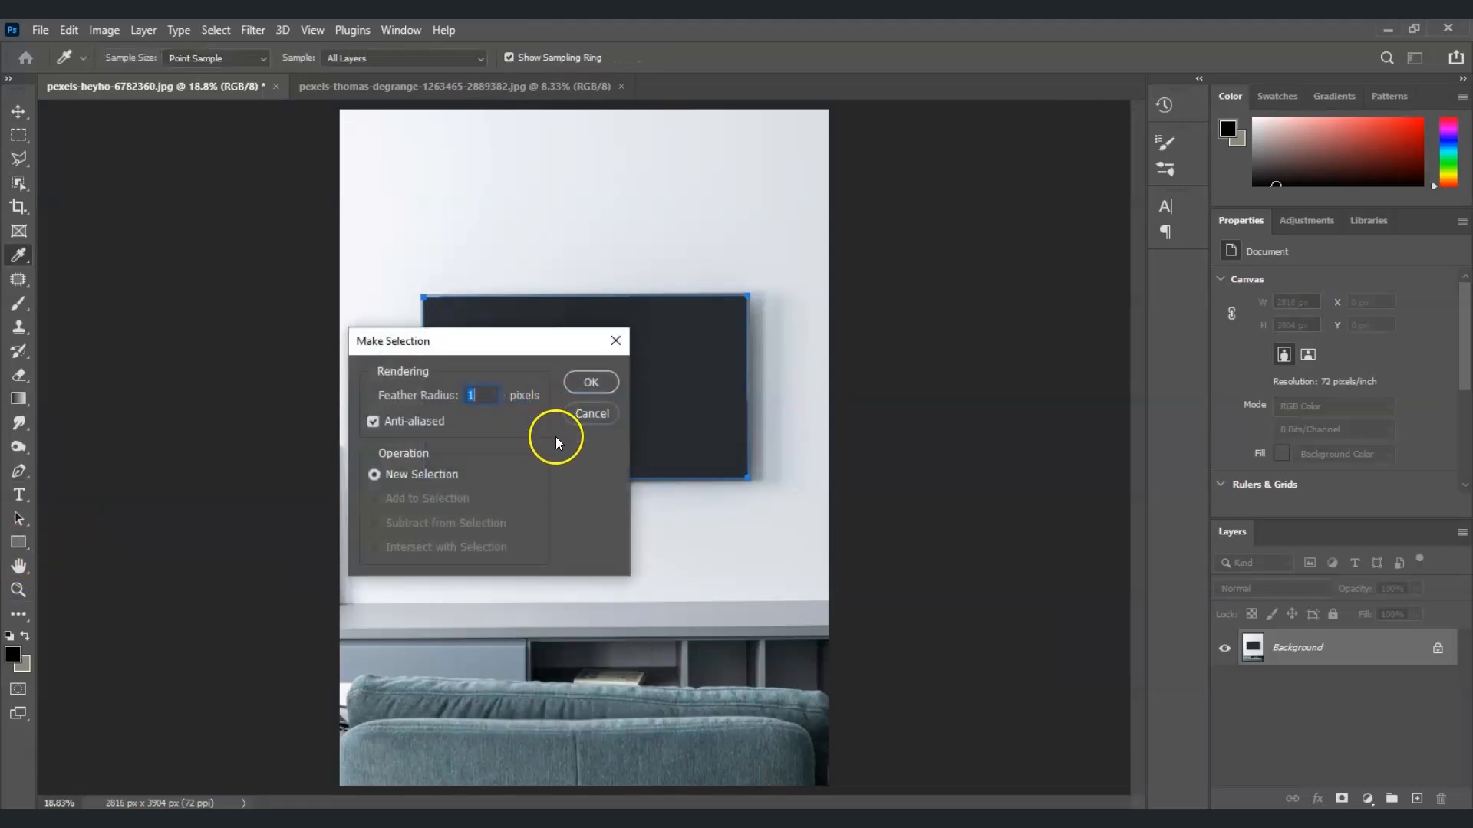
pyautogui.click(588, 382)
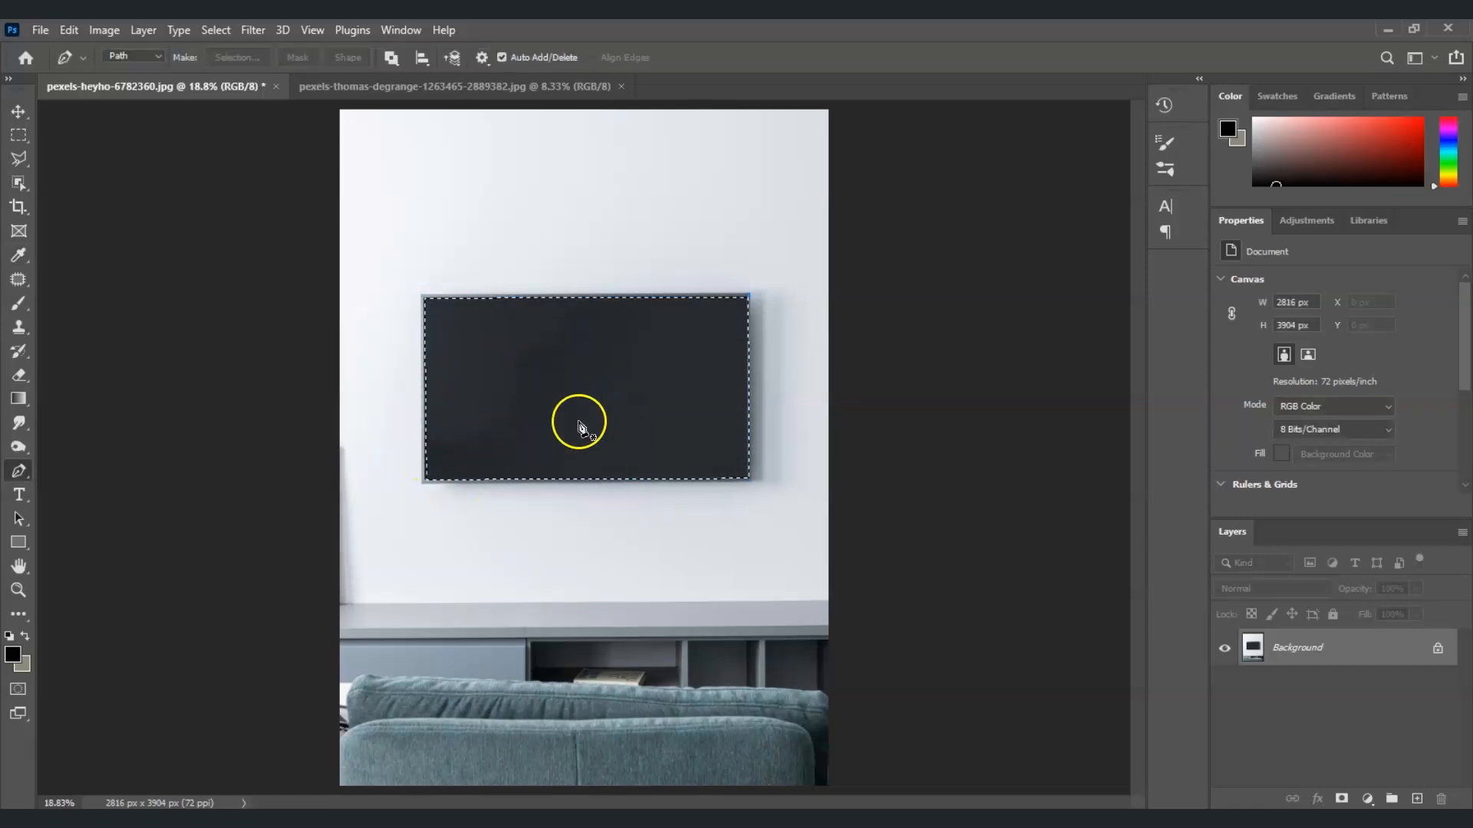
# Copy the selected TV screen to a new layer and rename that layer "screen".
pyautogui.press('z')
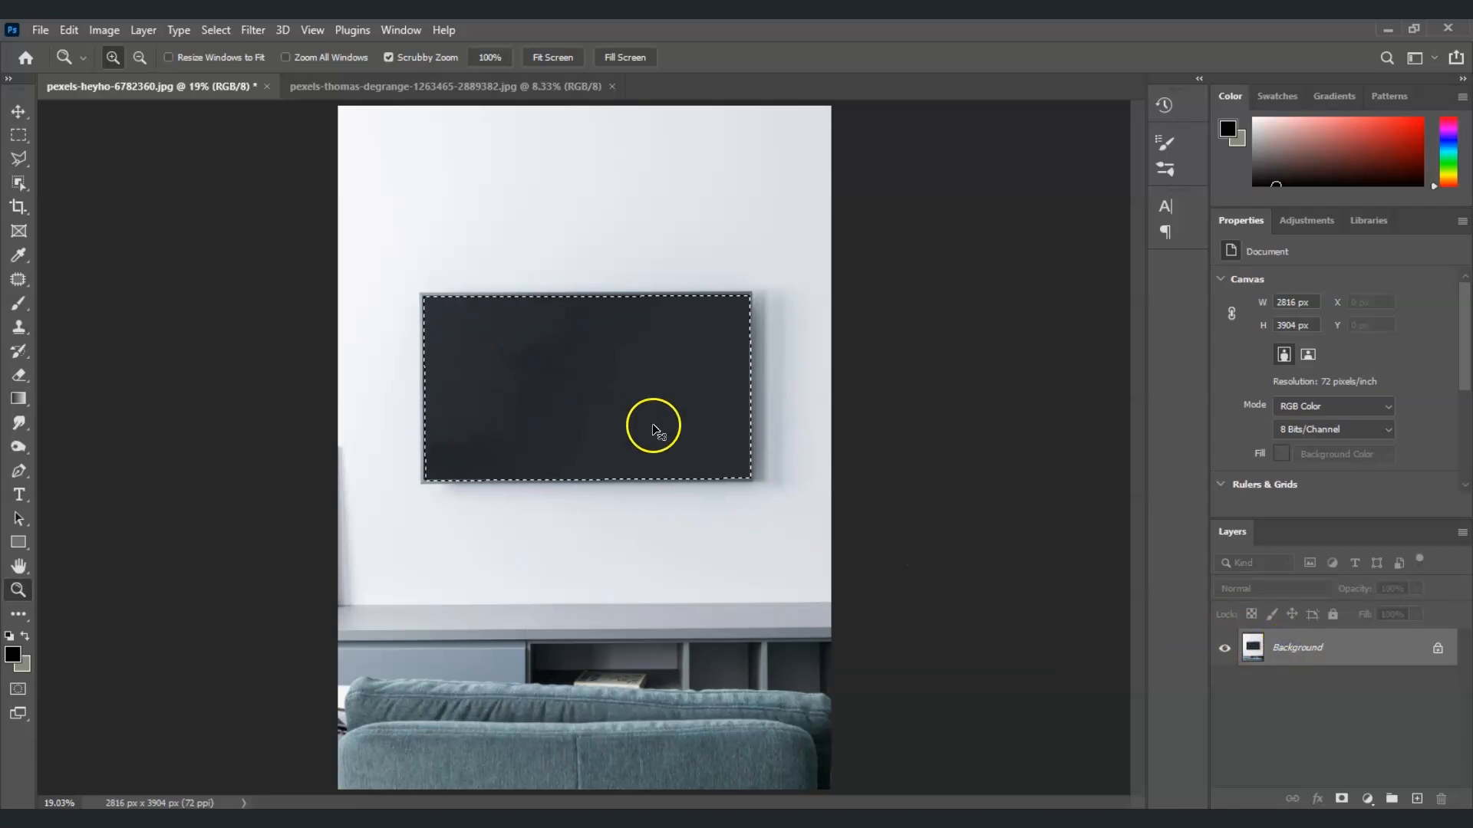
pyautogui.hotkey('ctrl', 'j')
pyautogui.click(1225, 687)
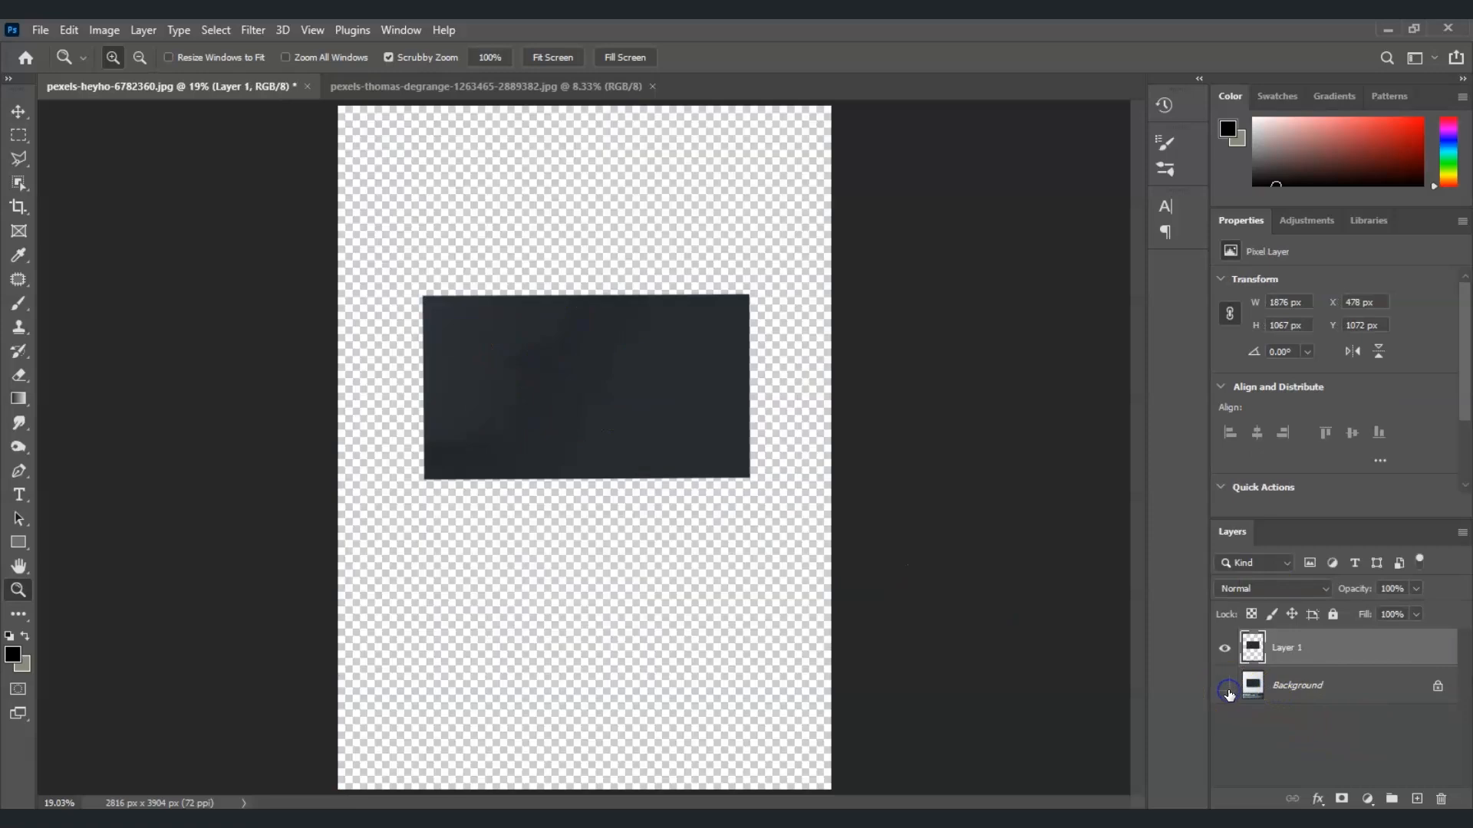
pyautogui.click(1225, 686)
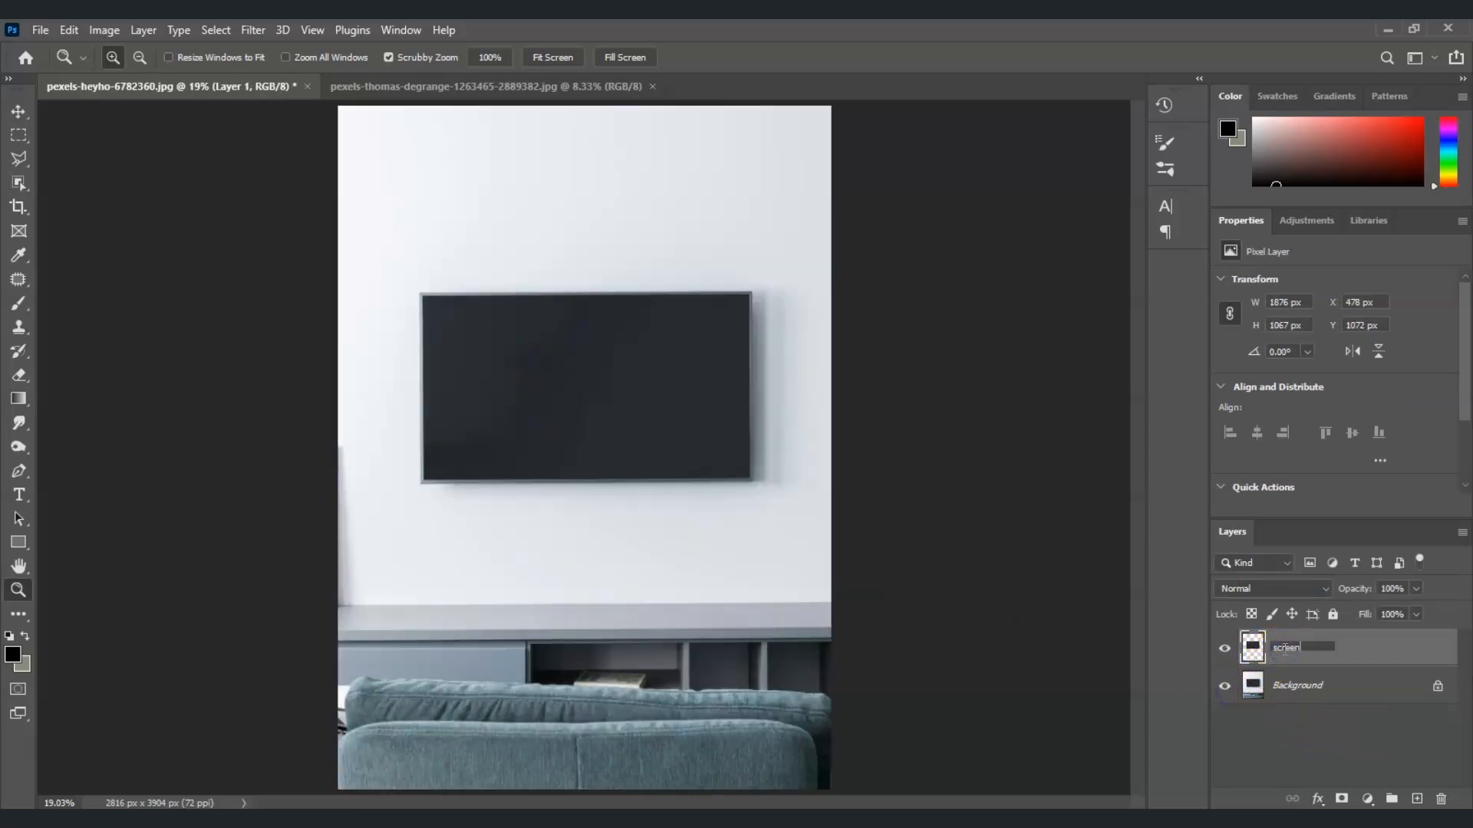
pyautogui.click(1357, 749)
pyautogui.click(1388, 654)
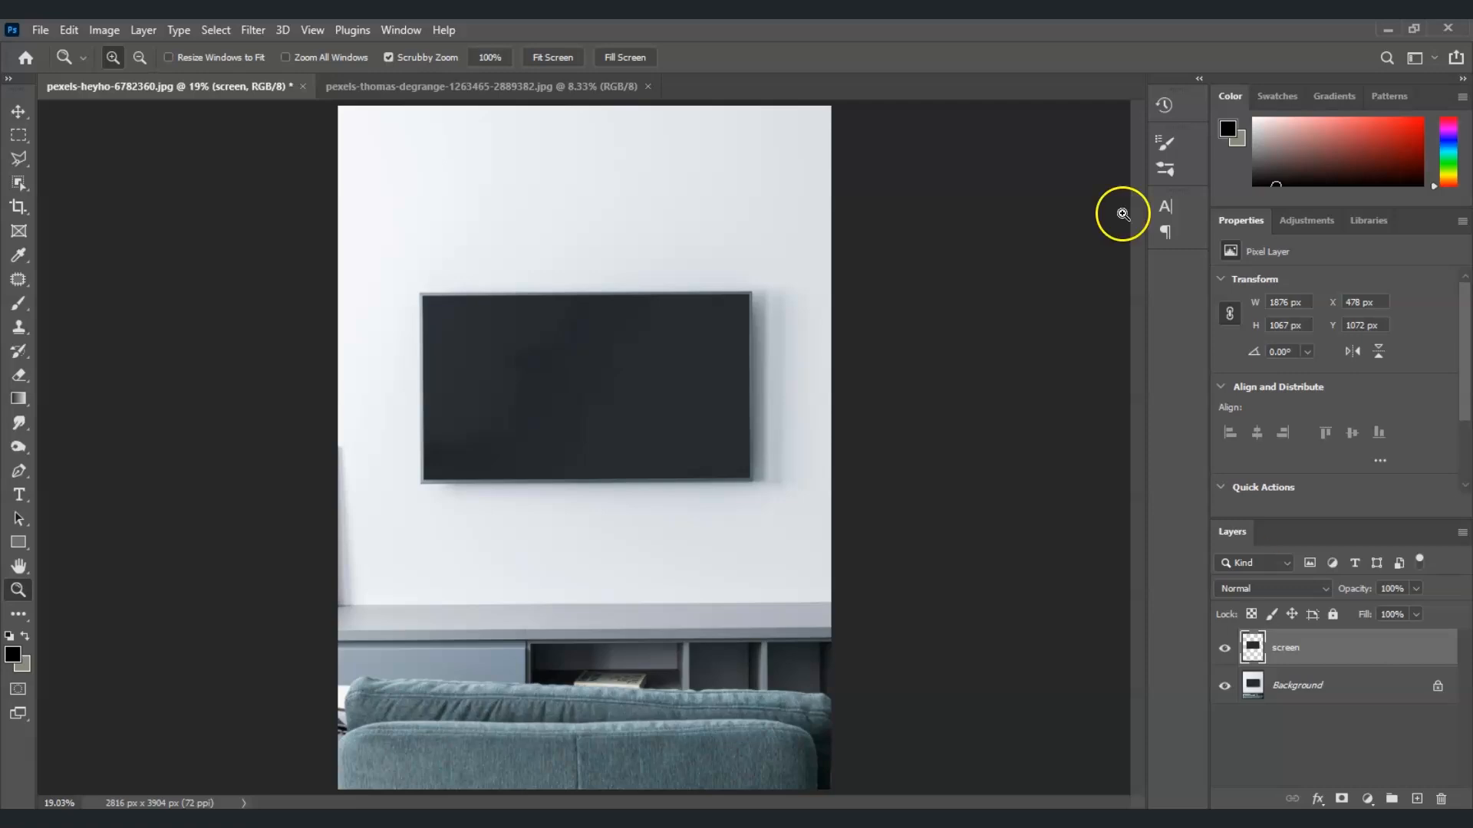
# Bring the mountain hiker photo into the TV document as a new layer and shift it up so the peak lies over the screen.
pyautogui.click(545, 87)
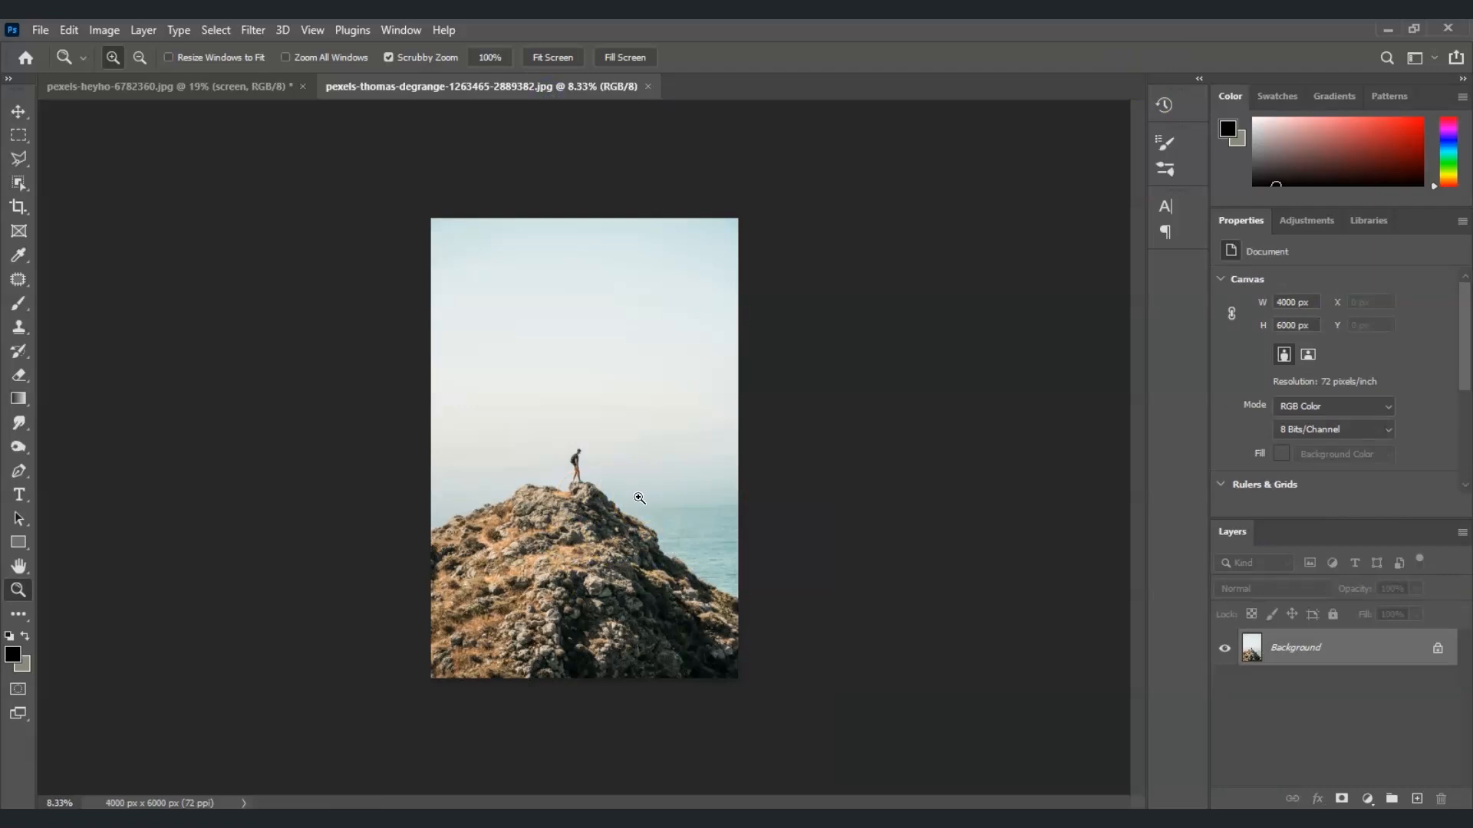
pyautogui.press('v')
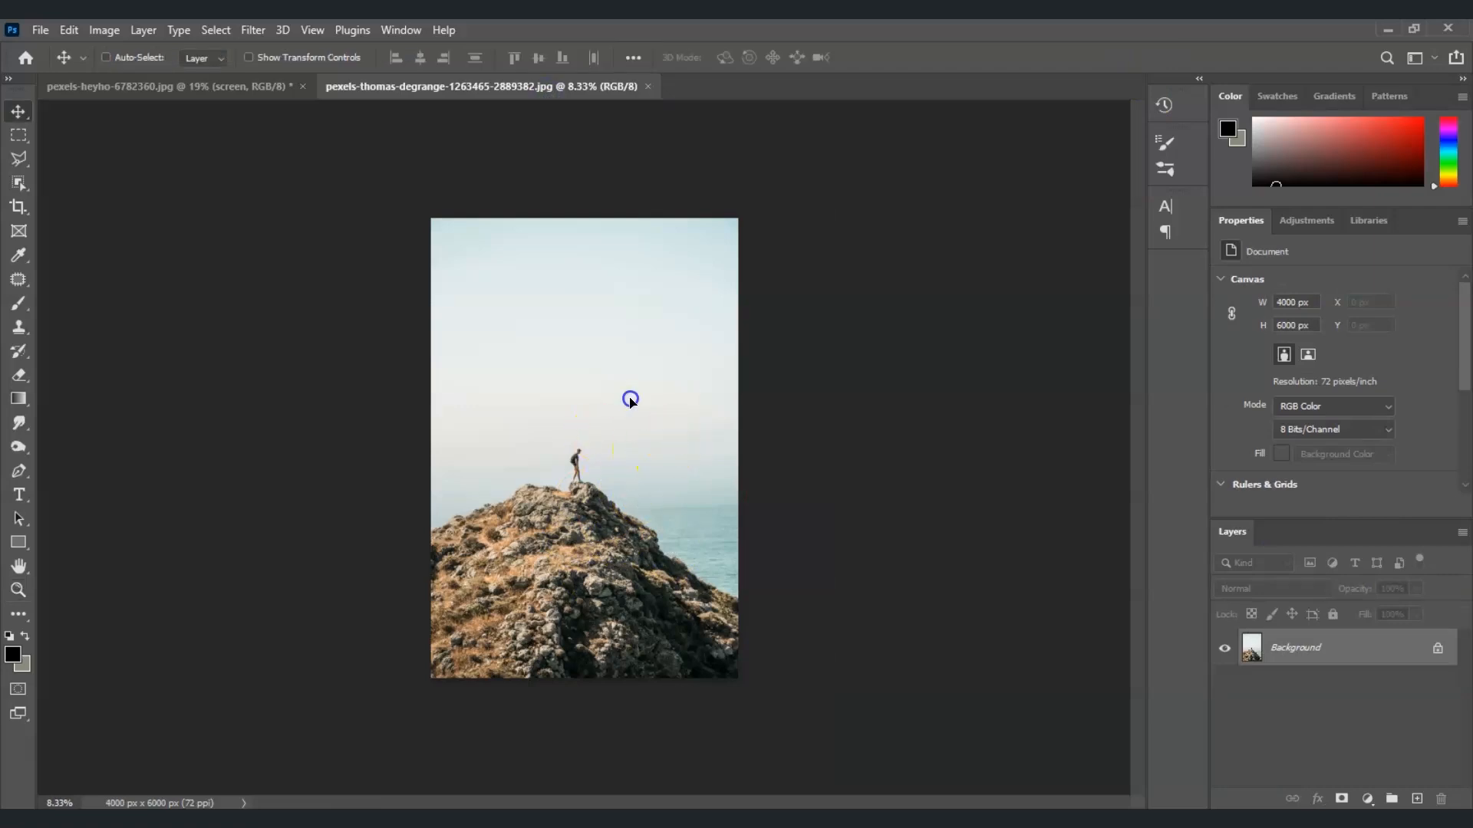
pyautogui.click(161, 87)
pyautogui.moveTo(618, 397); pyautogui.dragTo(591, 401)
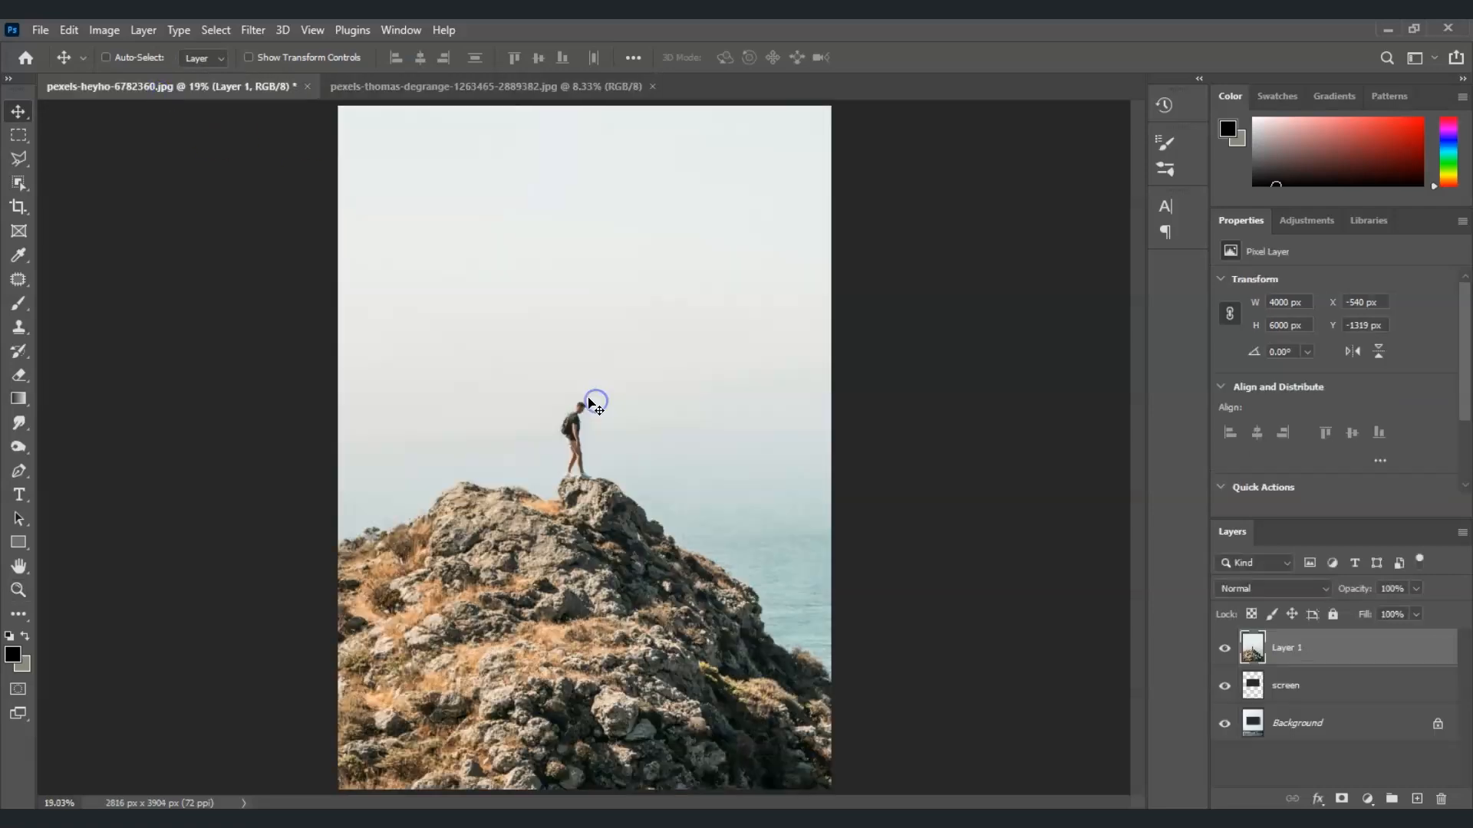
pyautogui.moveTo(641, 569); pyautogui.dragTo(652, 464)
# Lower the mountain photo layer's opacity to 43% and move it up so the hiker stands above the TV.
pyautogui.click(1416, 588)
pyautogui.moveTo(1416, 609); pyautogui.dragTo(1369, 613)
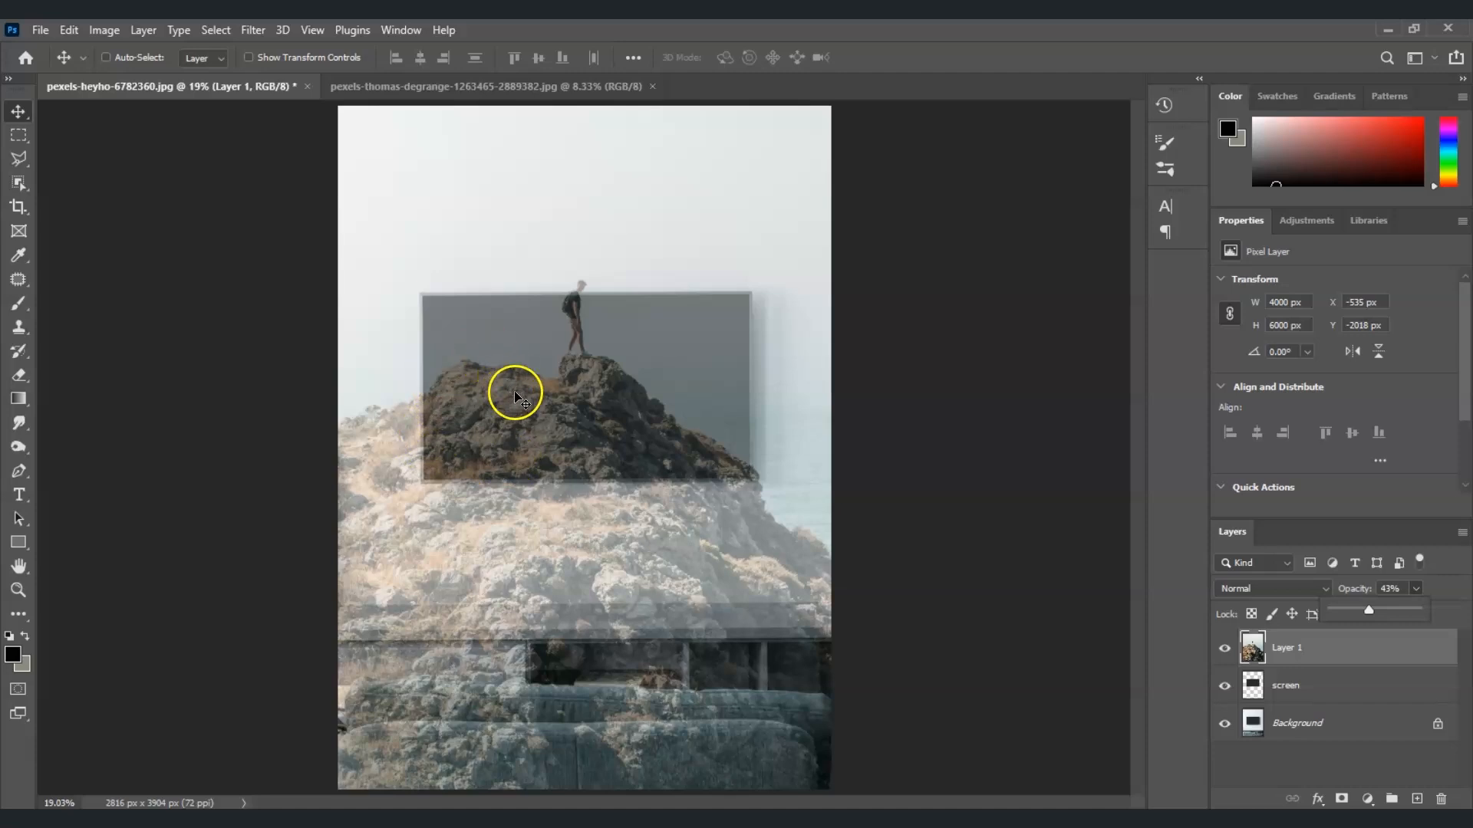
pyautogui.moveTo(657, 600); pyautogui.dragTo(675, 522)
pyautogui.press('ctrl')
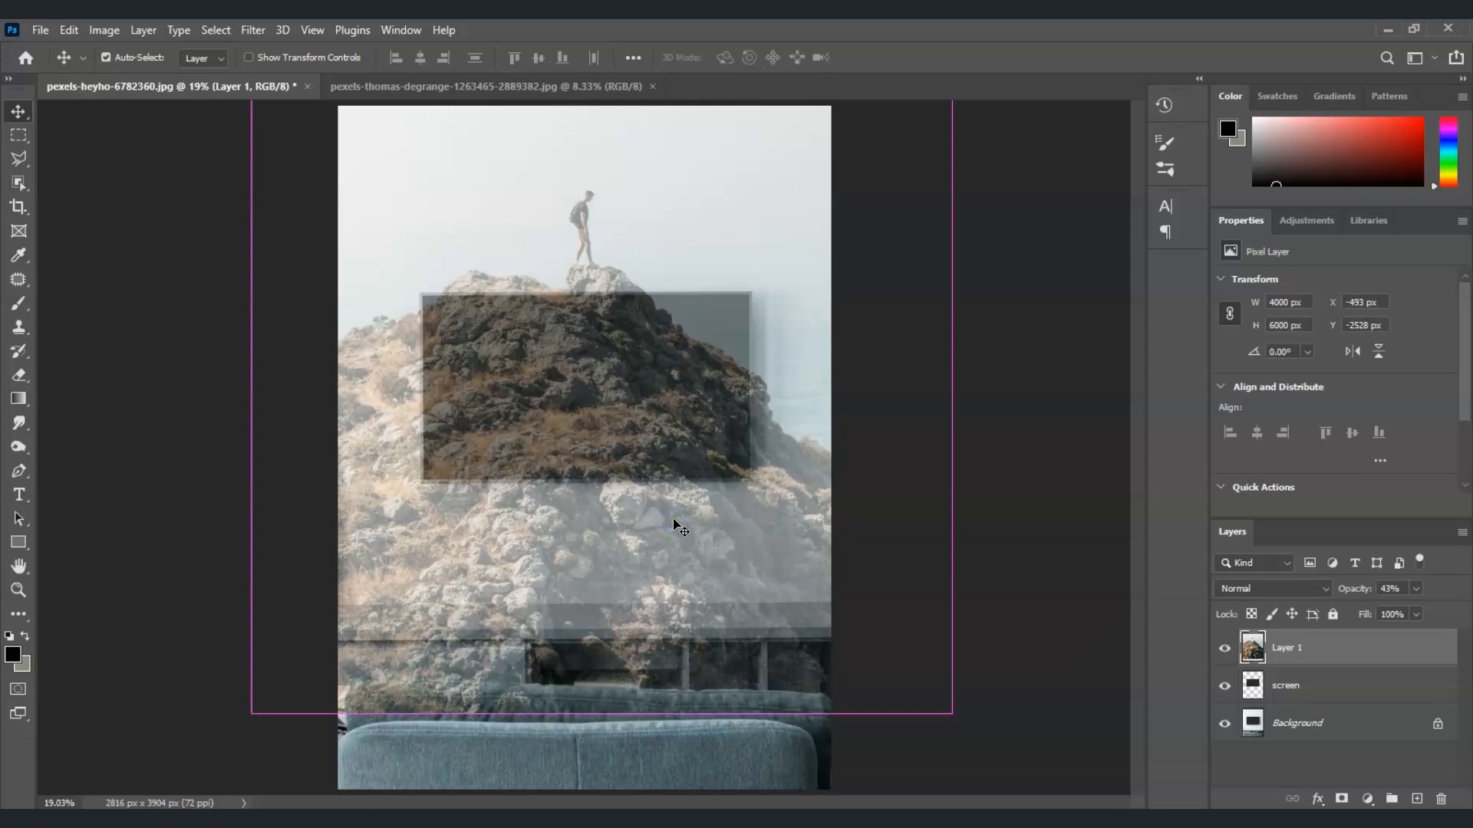
# Scale the mountain photo to the TV's width, about 1902 × 2956 px, with its base on the TV's lower edge and the hiker above the frame.
pyautogui.hotkey('ctrl', 't')
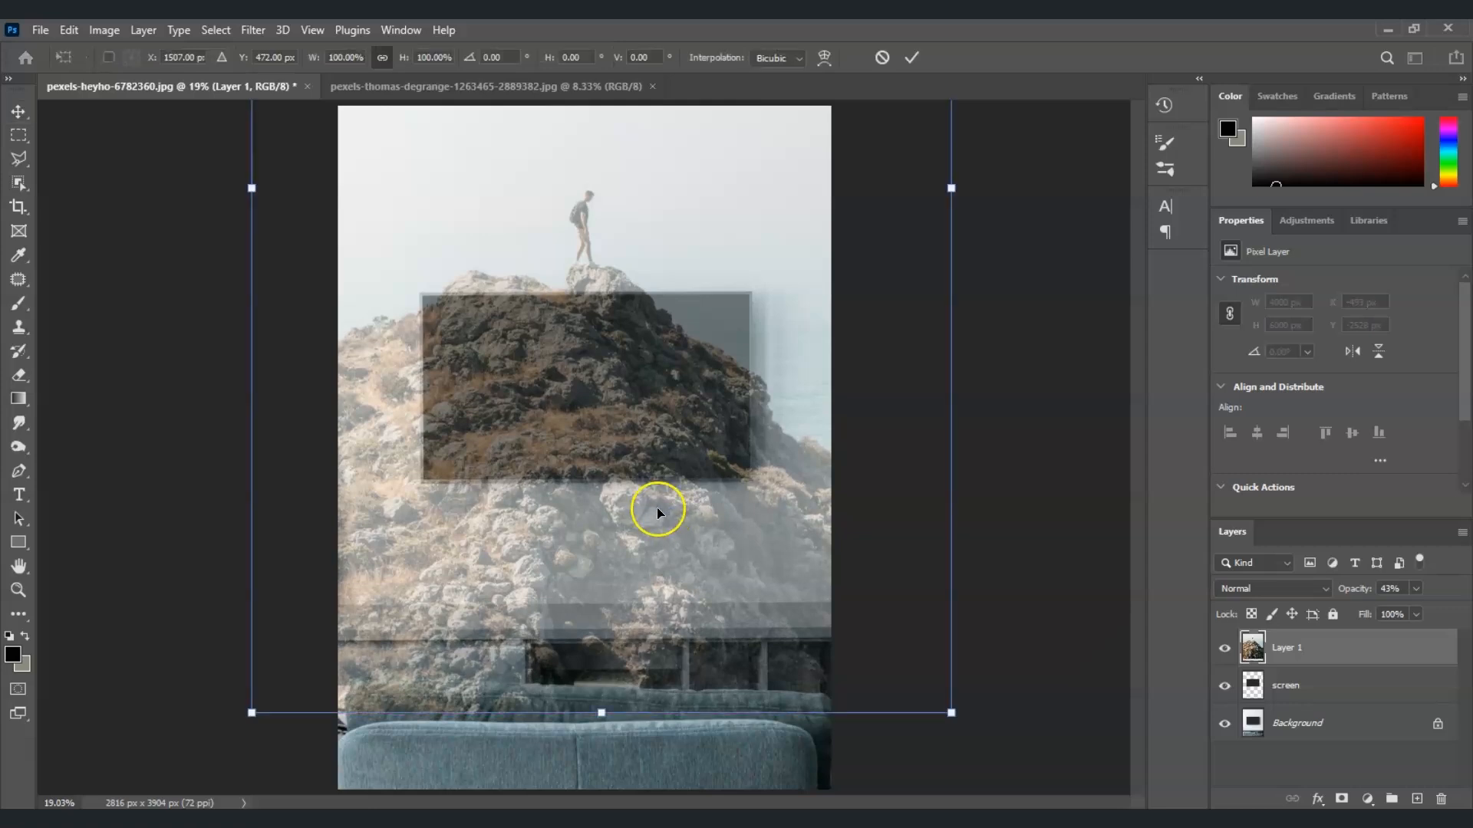
pyautogui.moveTo(254, 193); pyautogui.dragTo(429, 228)
pyautogui.moveTo(951, 204); pyautogui.dragTo(749, 205)
pyautogui.moveTo(573, 358); pyautogui.dragTo(600, 407)
pyautogui.moveTo(589, 458); pyautogui.dragTo(593, 486)
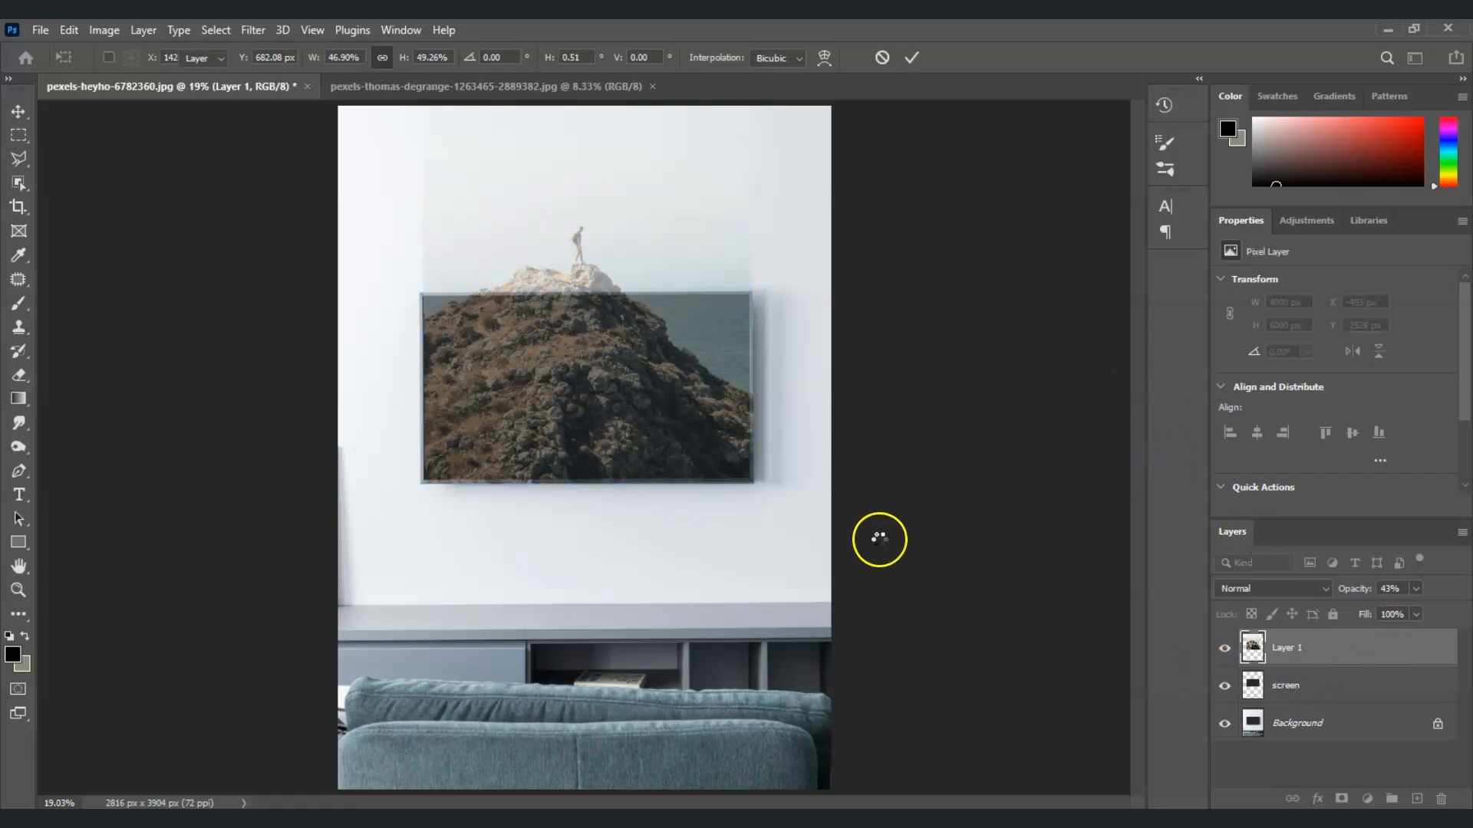
pyautogui.press('Return')
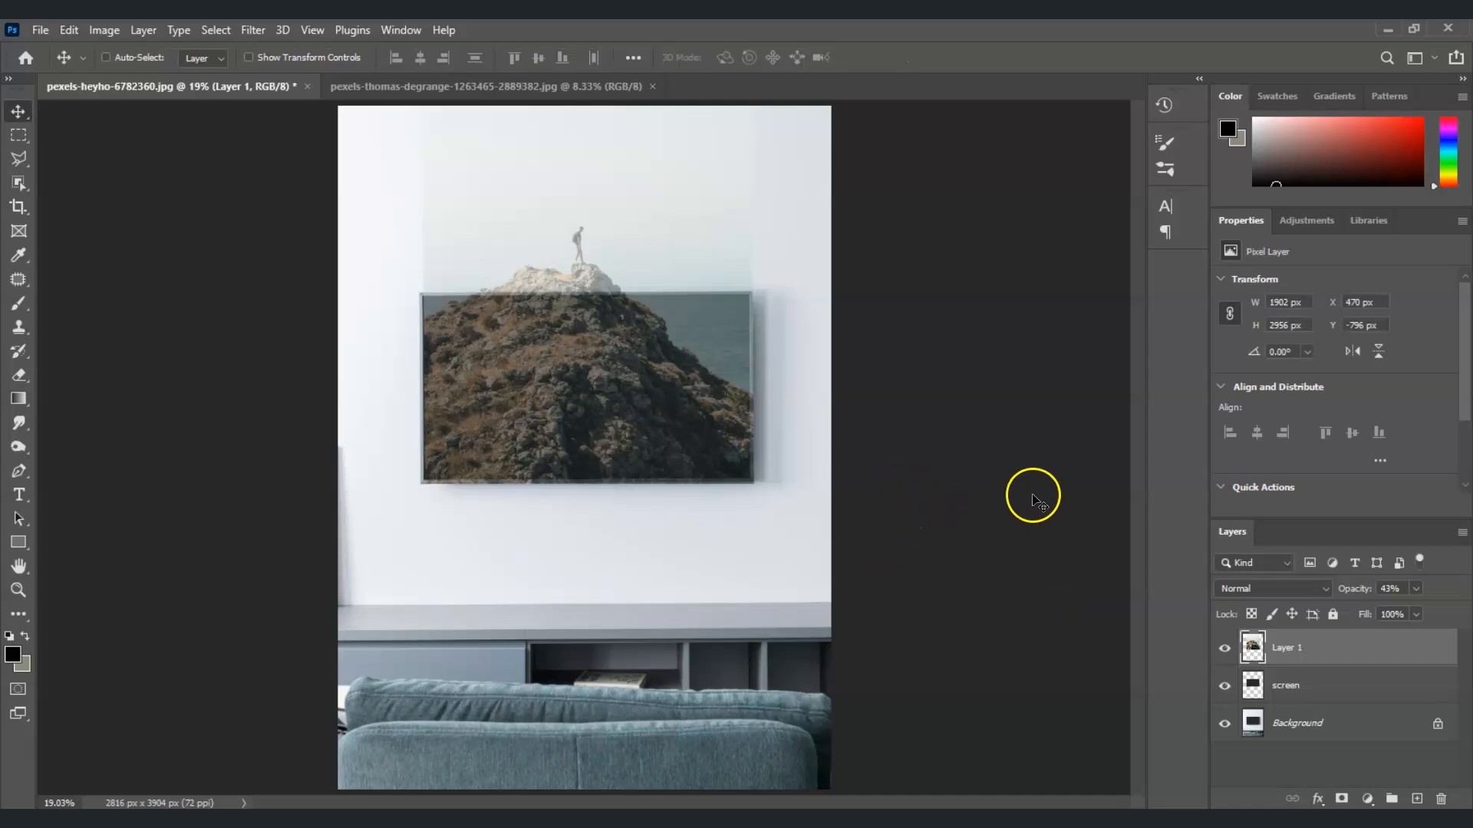
# Set the mountain photo layer's opacity back to 100% and deselect the layer.
pyautogui.click(1417, 590)
pyautogui.moveTo(1416, 606); pyautogui.dragTo(1465, 610)
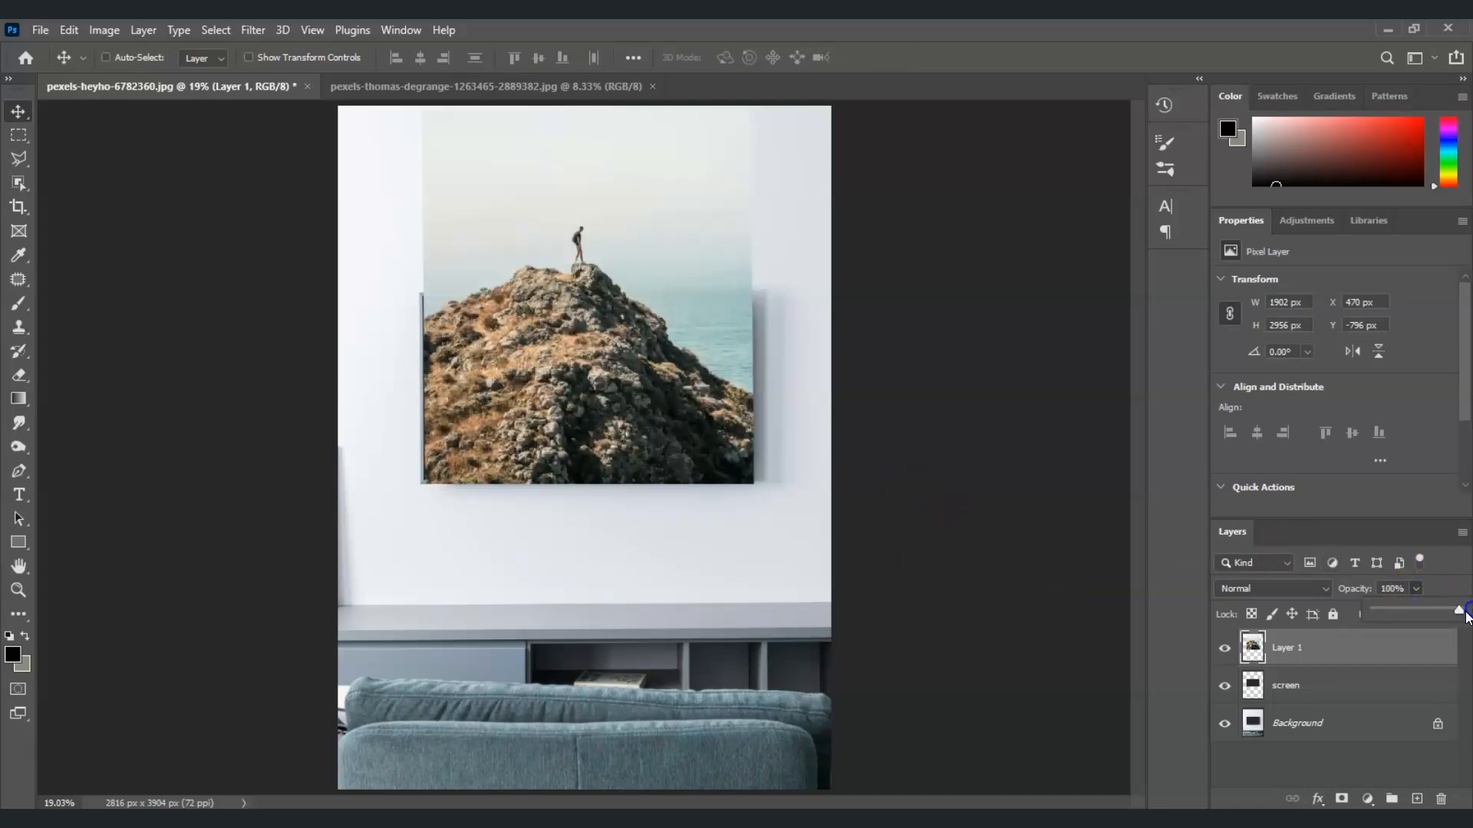
pyautogui.click(1330, 780)
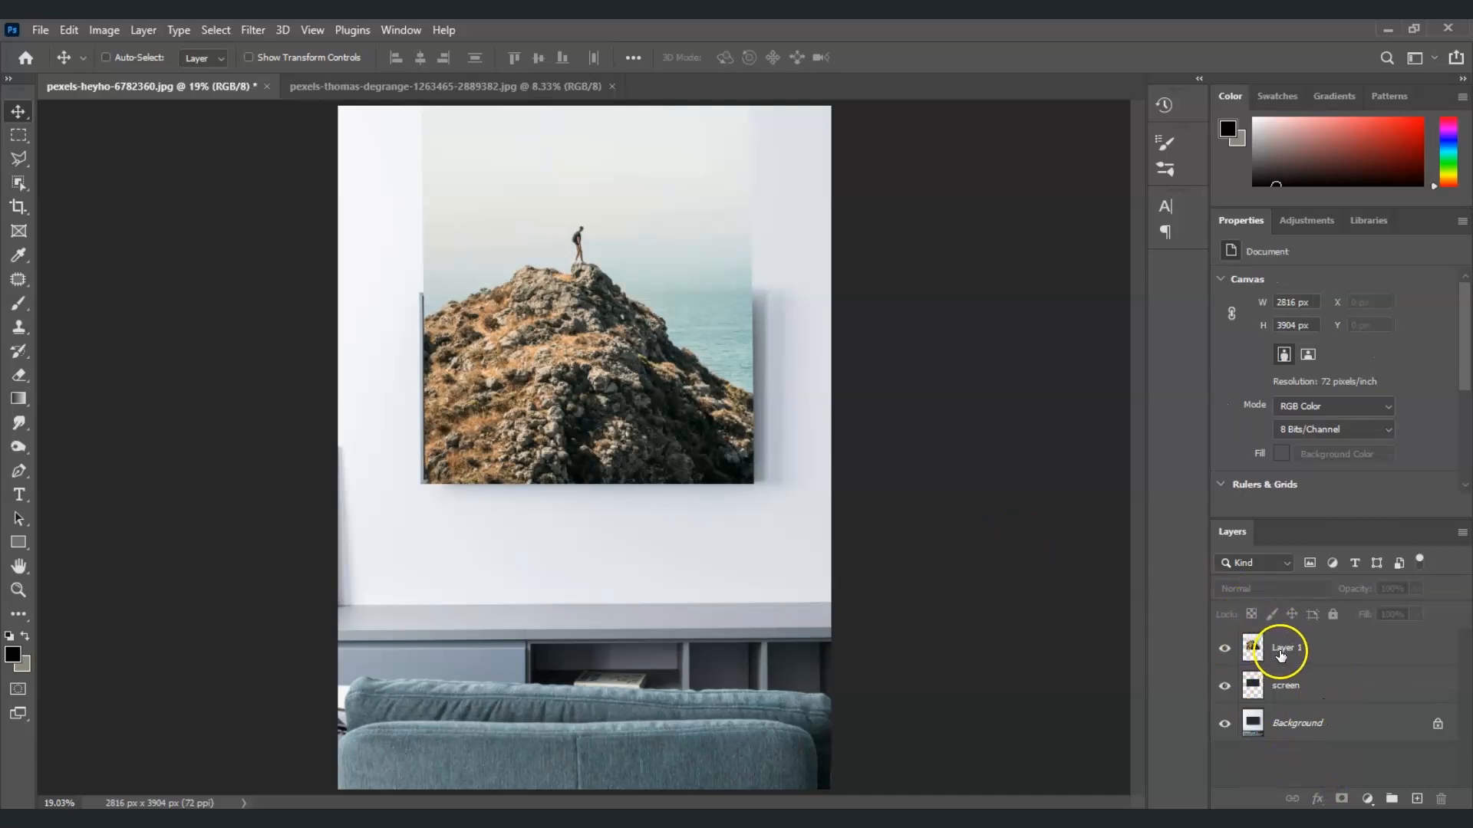
# Clip the mountain photo layer to the screen layer with a clipping mask and check it with the background briefly hidden.
pyautogui.click(1293, 636)
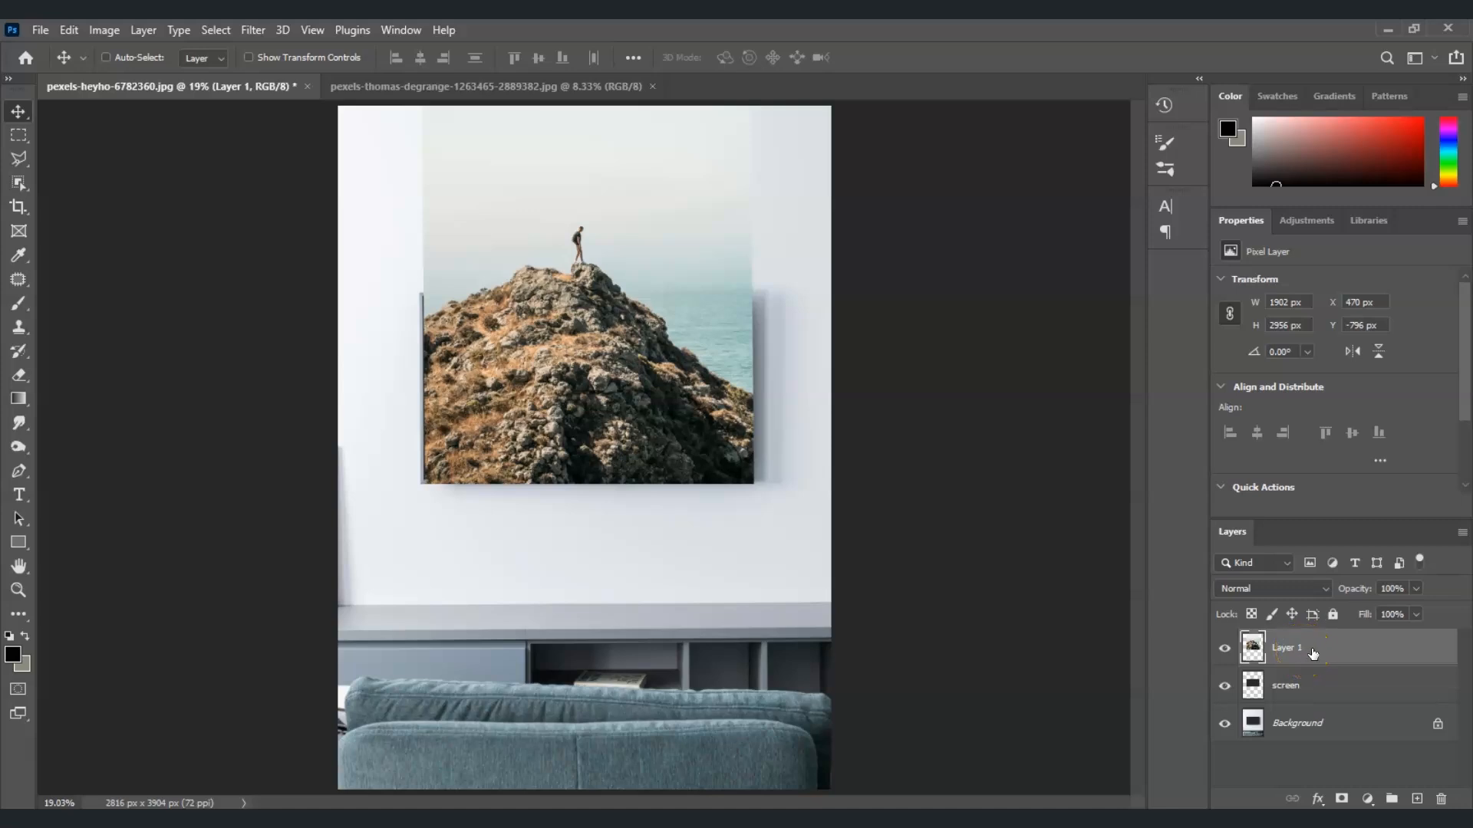
pyautogui.rightClick(1312, 650)
pyautogui.click(1151, 389)
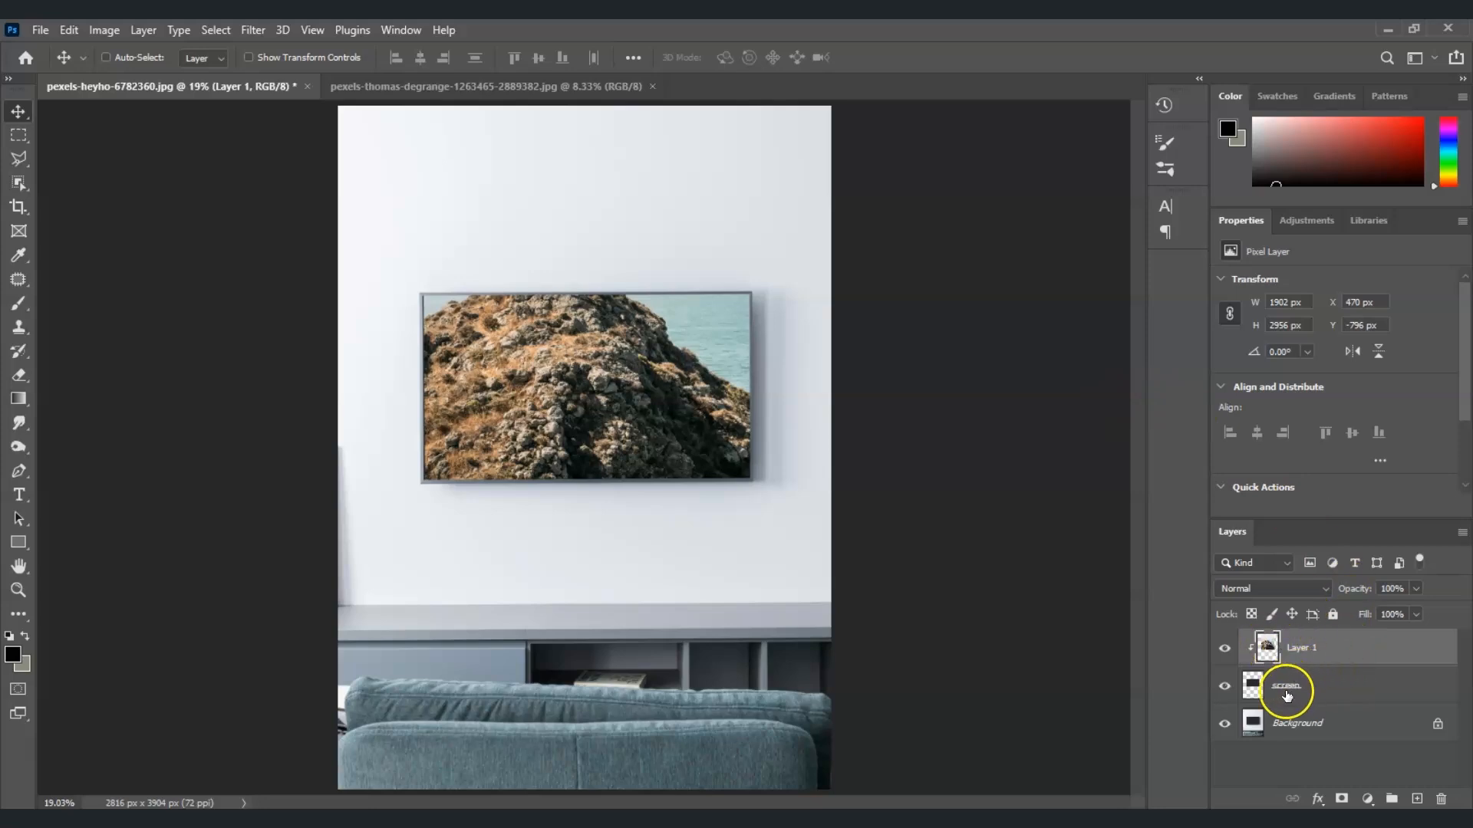
pyautogui.click(1224, 724)
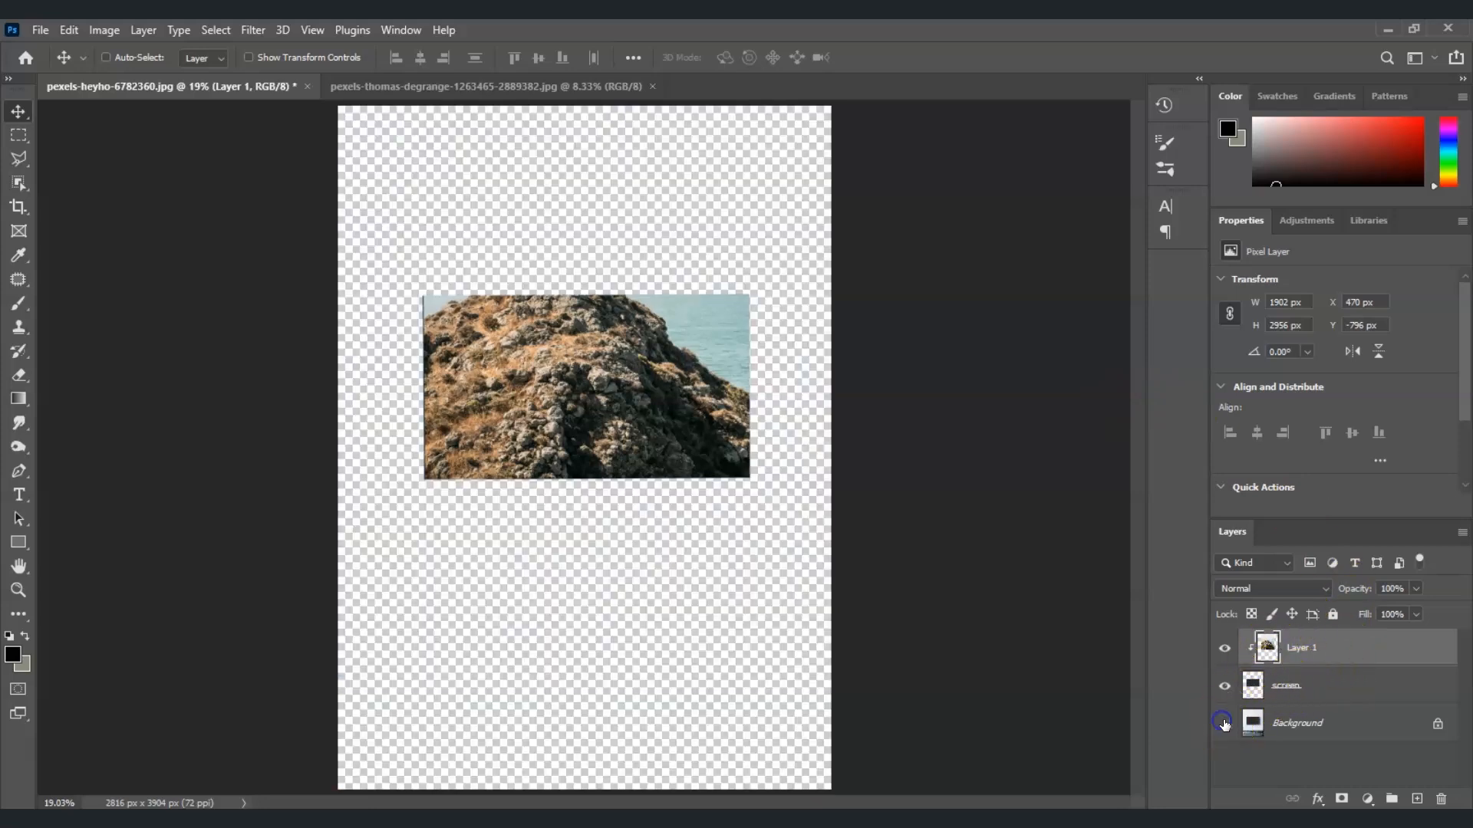
pyautogui.click(1224, 724)
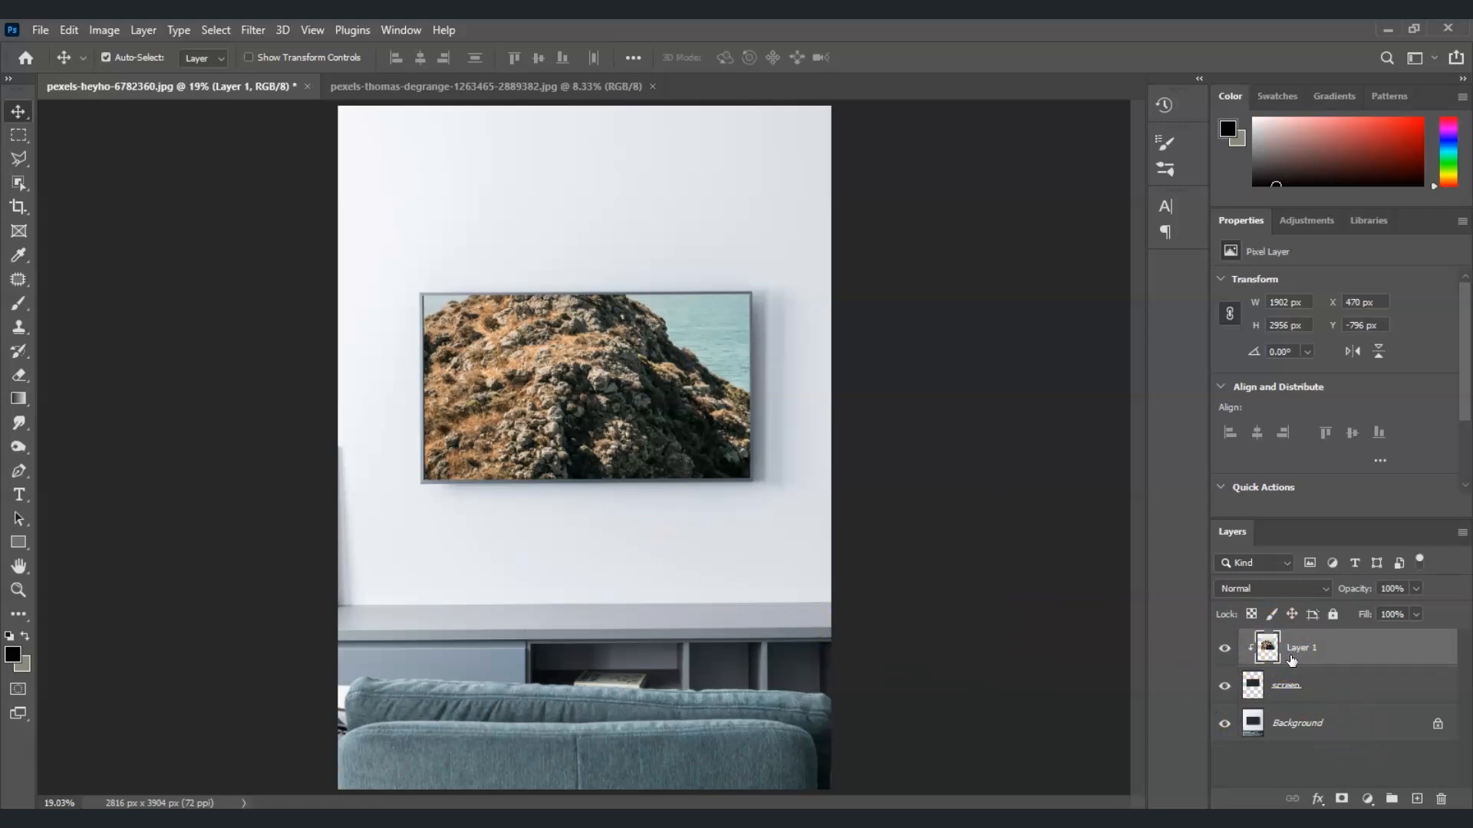
# Duplicate the clipped mountain photo layer so the full photo shows above the TV.
pyautogui.hotkey('ctrl', 'j')
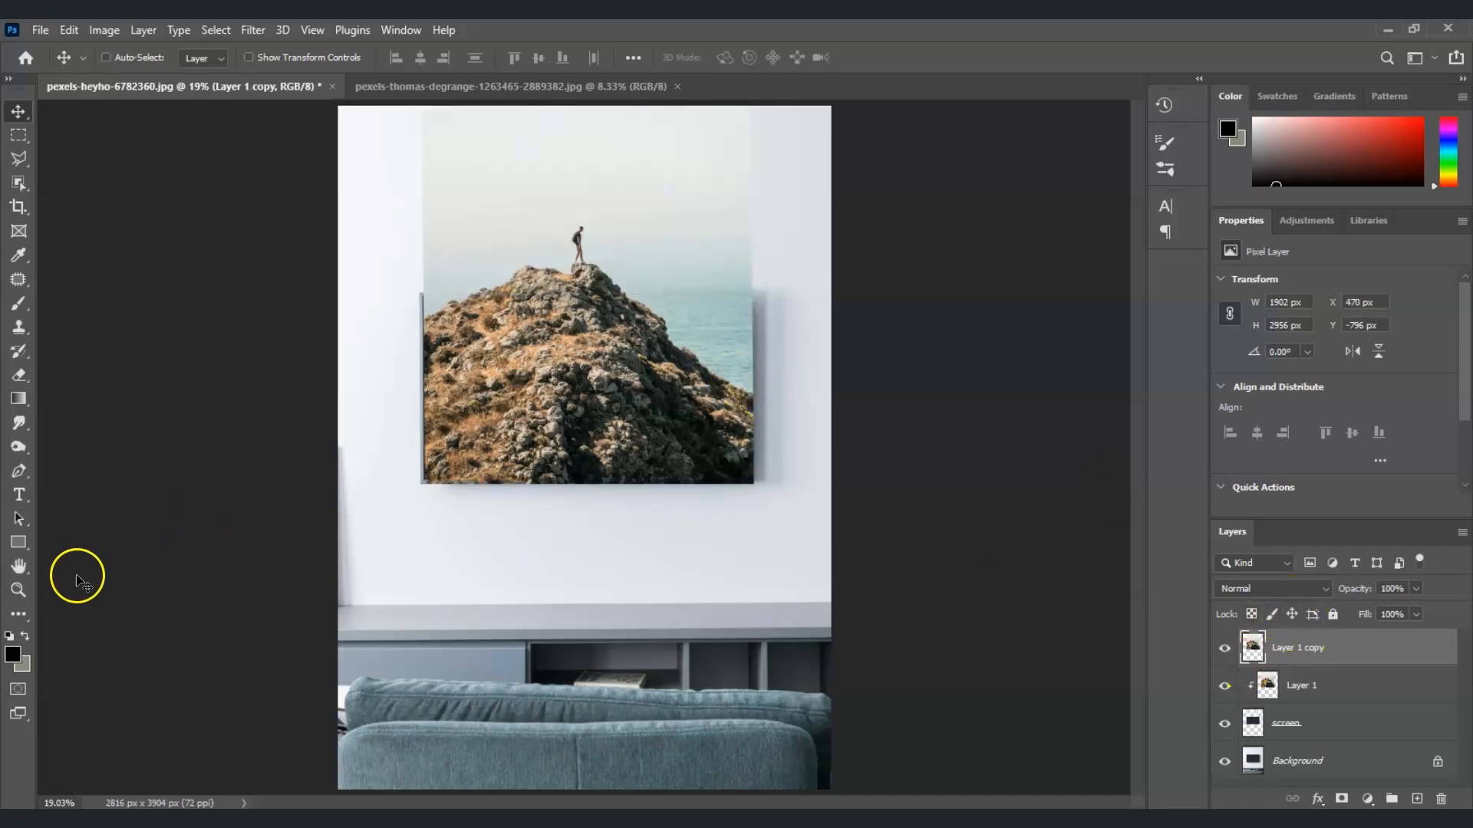
pyautogui.click(18, 590)
pyautogui.click(478, 342)
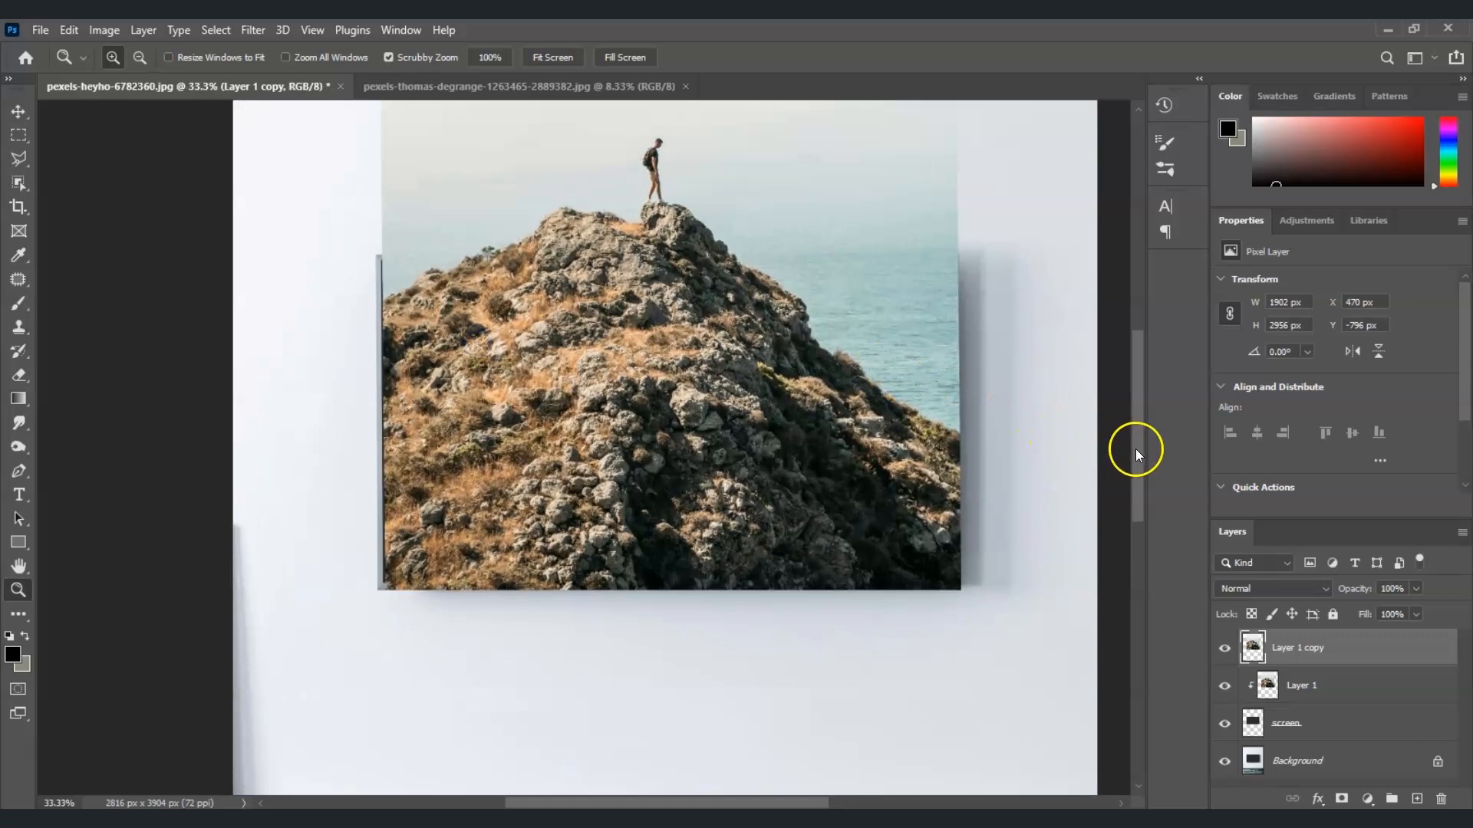
pyautogui.click(1135, 448)
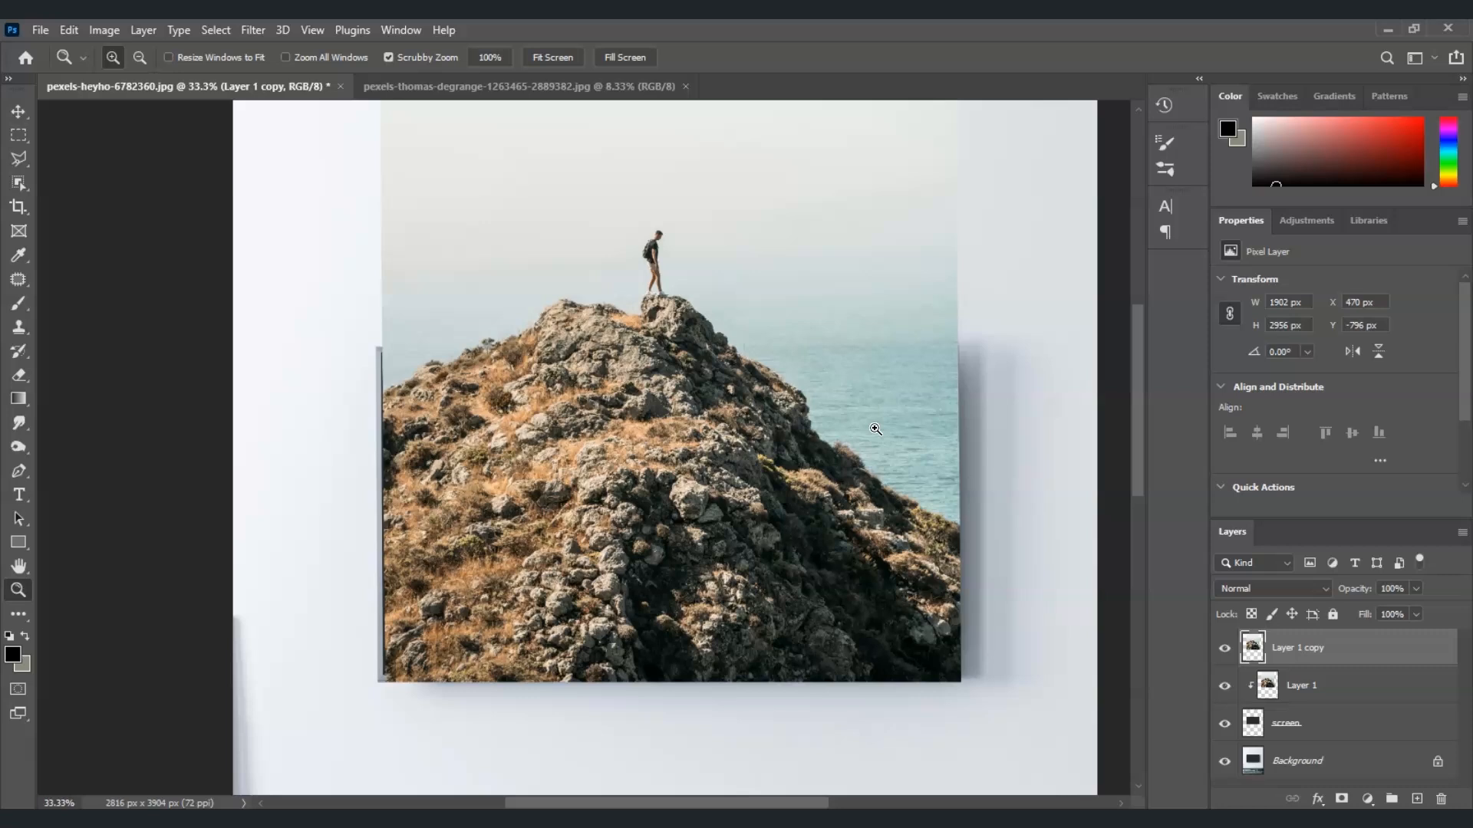
# Trace the mountain's left ridge with the Pen tool, starting at the TV's left frame edge.
pyautogui.press('p')
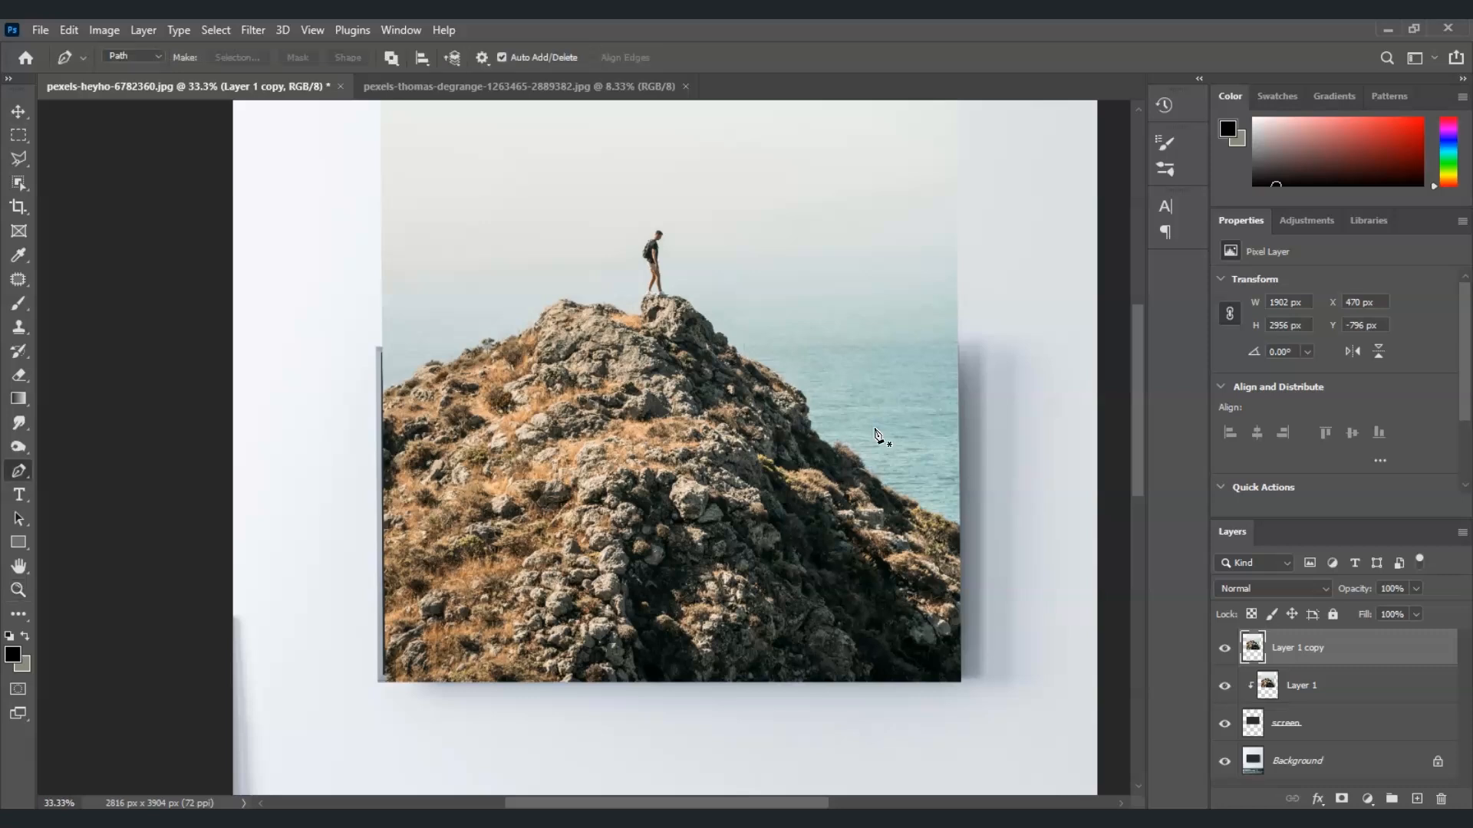
pyautogui.click(17, 590)
pyautogui.click(531, 319)
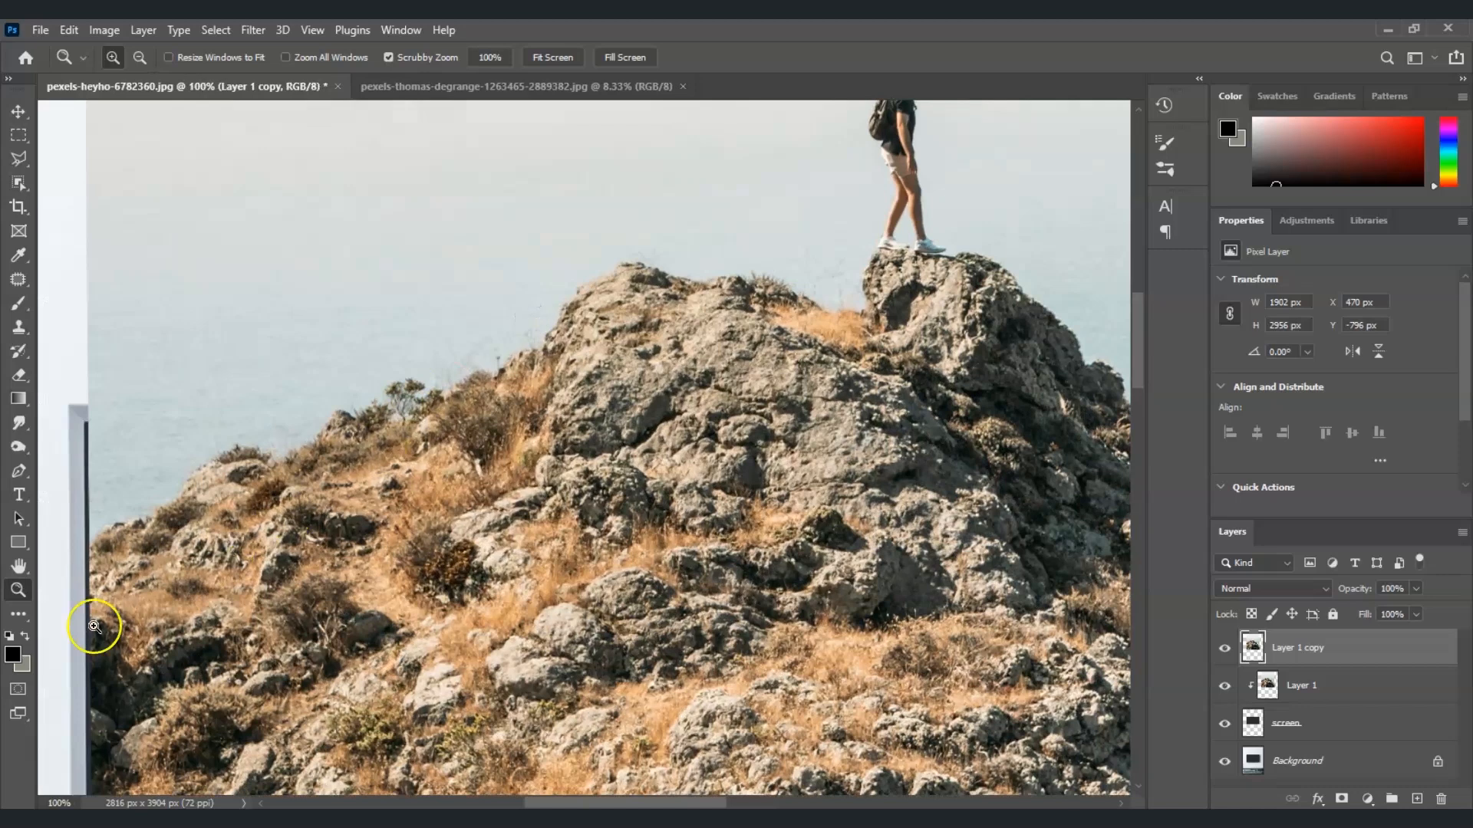
pyautogui.press('p')
pyautogui.click(89, 545)
pyautogui.click(102, 525)
pyautogui.click(111, 524)
pyautogui.click(122, 522)
pyautogui.click(137, 513)
pyautogui.click(143, 521)
pyautogui.click(154, 505)
pyautogui.click(289, 447)
pyautogui.click(299, 444)
pyautogui.click(317, 433)
pyautogui.click(333, 411)
pyautogui.click(341, 409)
pyautogui.click(354, 415)
pyautogui.click(360, 415)
pyautogui.click(373, 400)
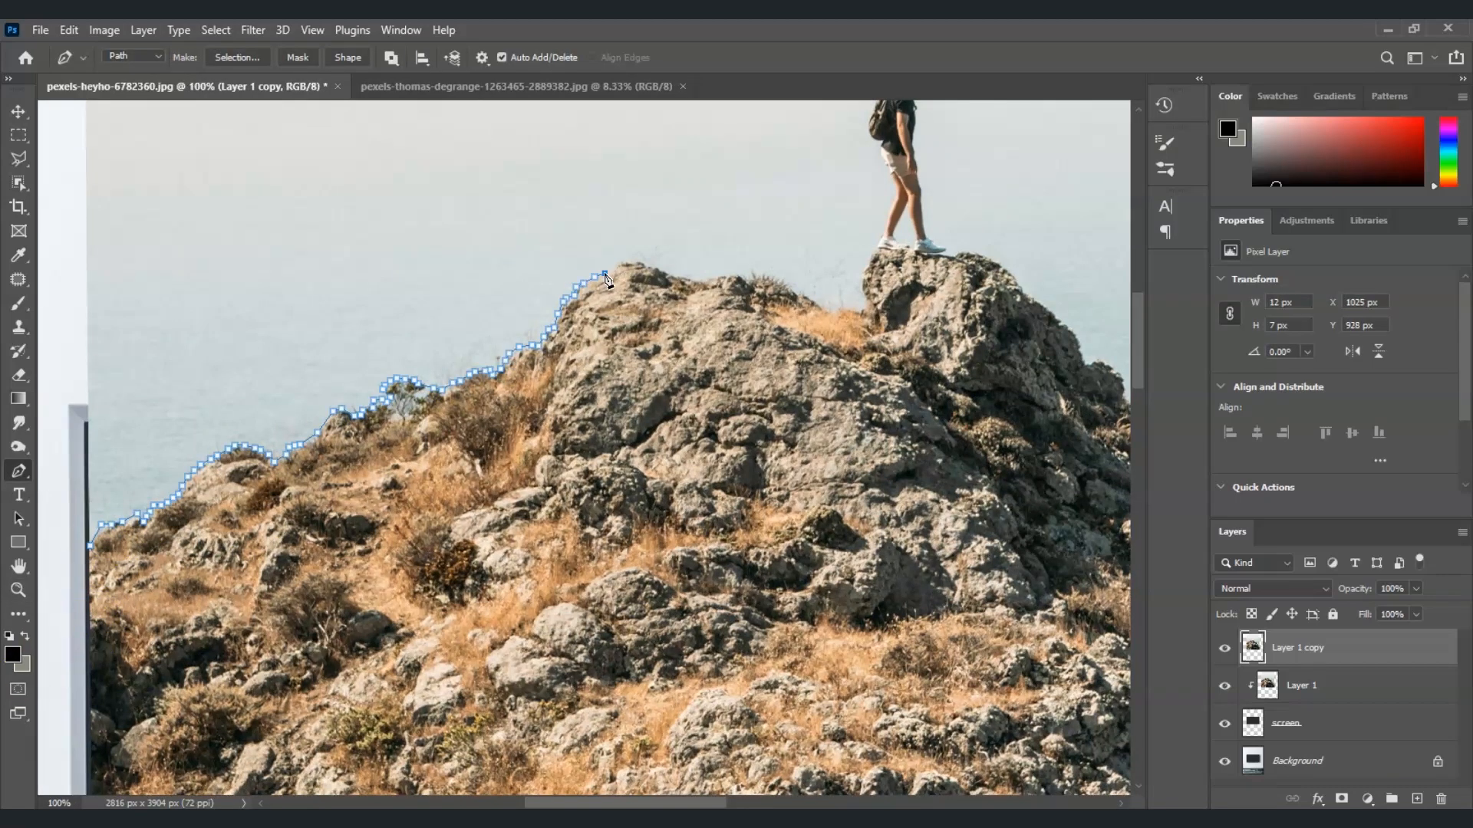
# Continue the path over the peak and around the hiker, up along the legs and backpack and down the front to the shoes.
pyautogui.scroll(4, 870, 264)
pyautogui.click(871, 557)
pyautogui.click(876, 551)
pyautogui.click(880, 539)
pyautogui.click(889, 521)
pyautogui.click(897, 498)
pyautogui.click(890, 476)
pyautogui.click(885, 465)
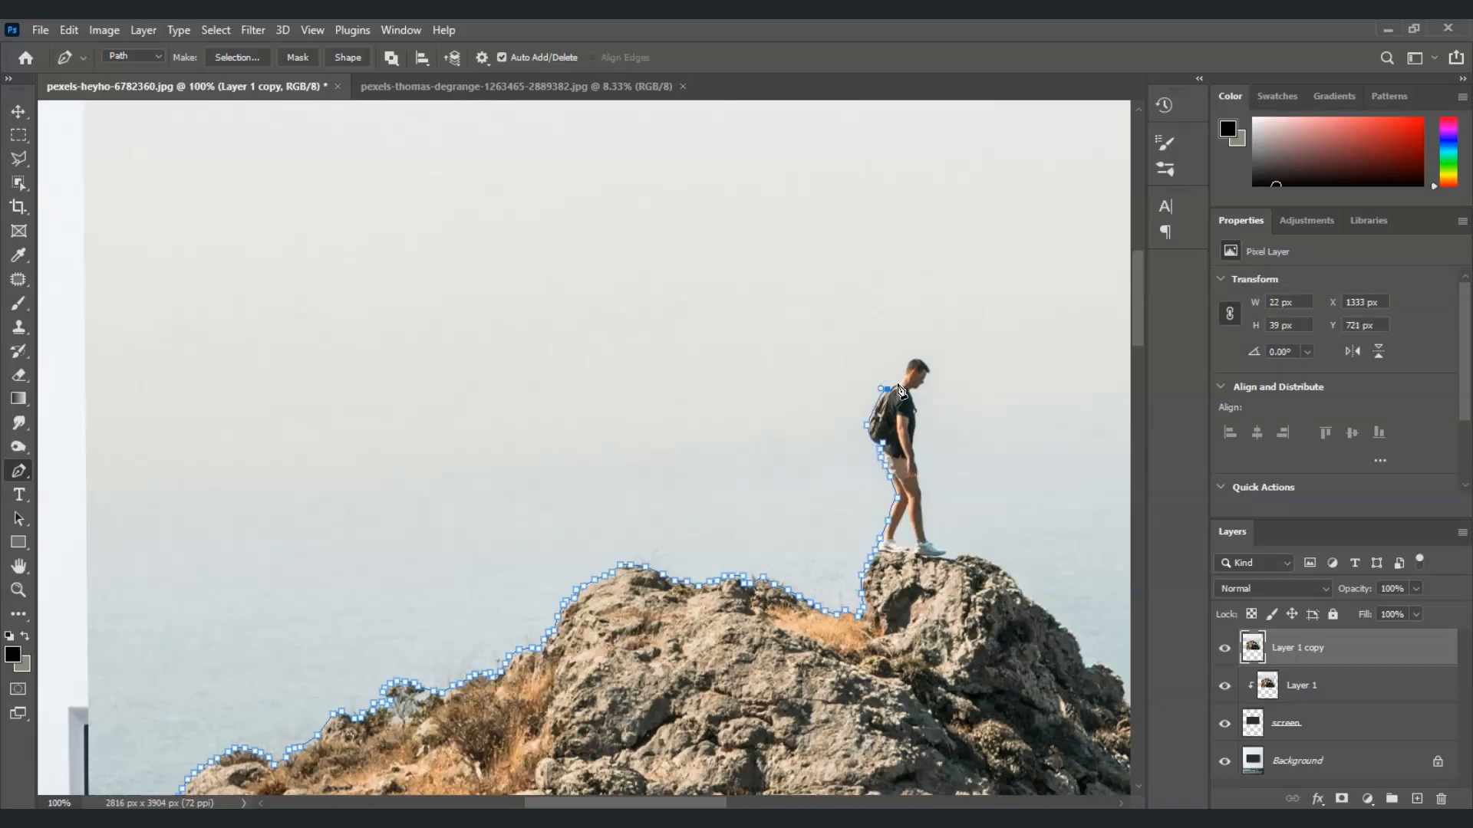
pyautogui.click(912, 444)
pyautogui.click(915, 464)
pyautogui.click(921, 490)
pyautogui.click(922, 506)
pyautogui.click(925, 536)
pyautogui.click(931, 543)
pyautogui.click(939, 549)
pyautogui.click(944, 556)
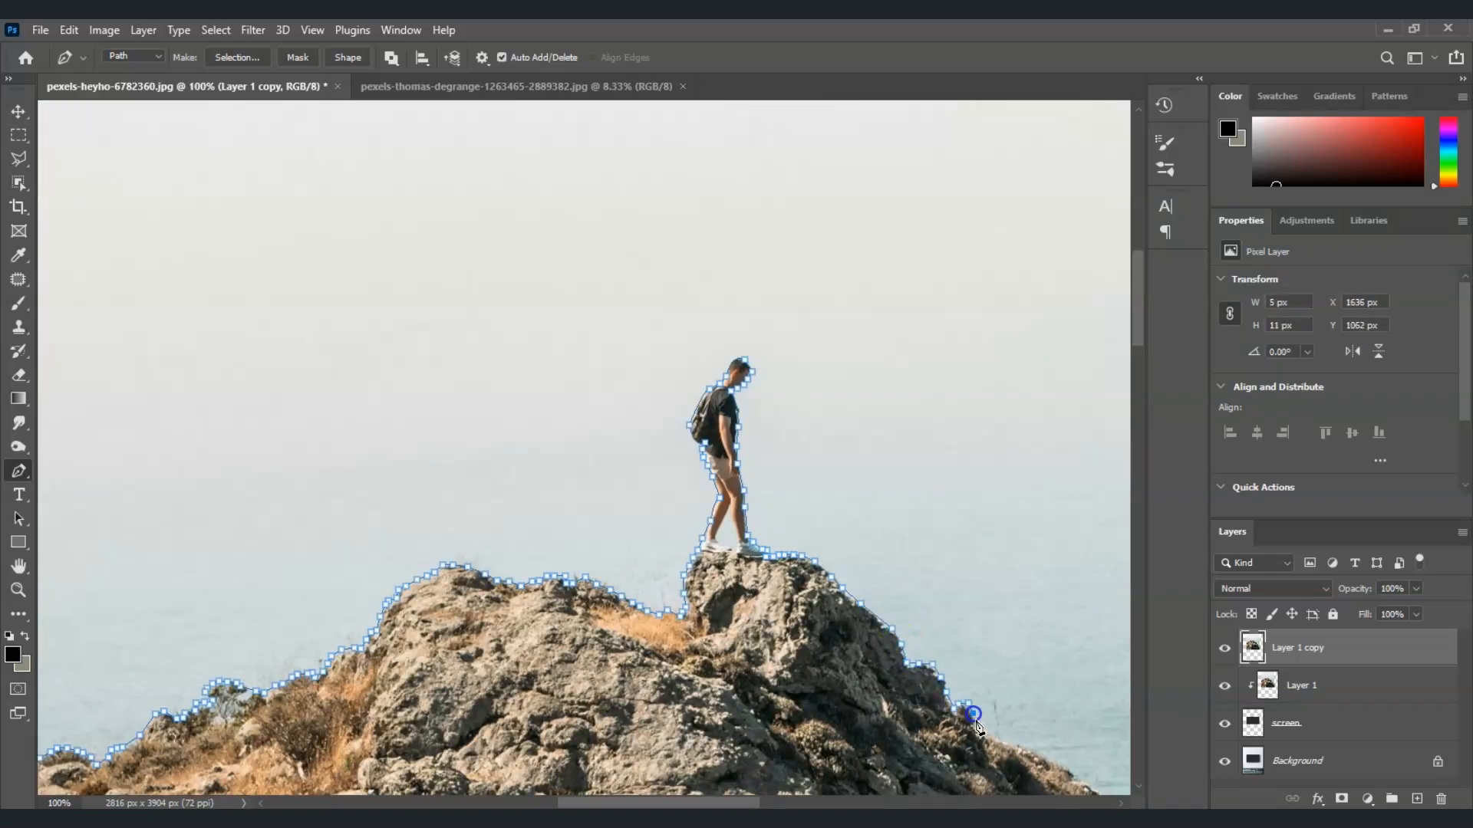
# Close the path with a roughly straight line across the mountain, just below the TV's upper edge.
pyautogui.moveTo(763, 802); pyautogui.dragTo(669, 797)
pyautogui.click(557, 533)
pyautogui.click(220, 532)
pyautogui.click(134, 529)
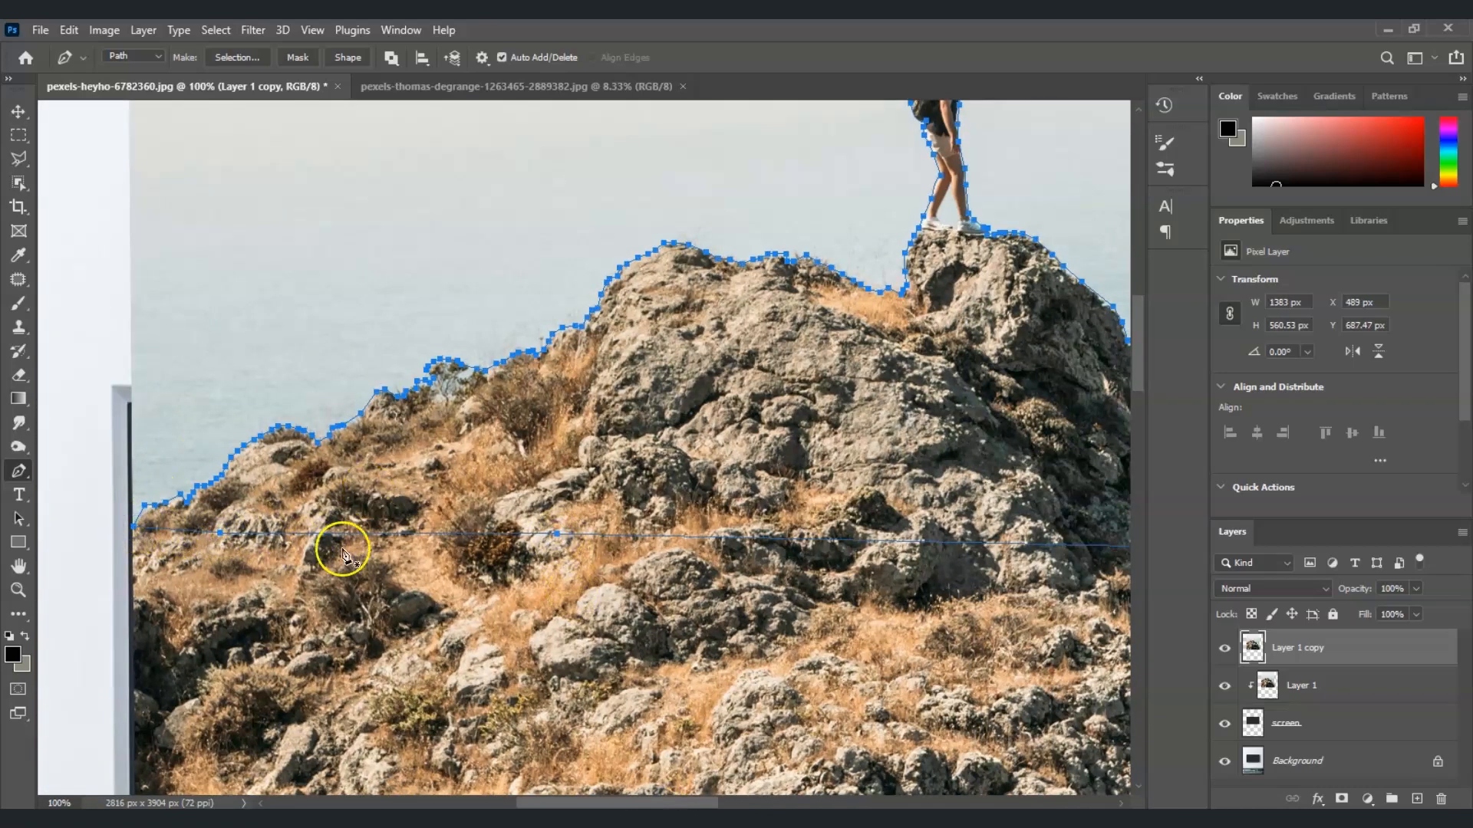
# Convert the closed path to a new anti-aliased selection with a feather radius of 1 pixel.
pyautogui.moveTo(558, 802); pyautogui.dragTo(661, 802)
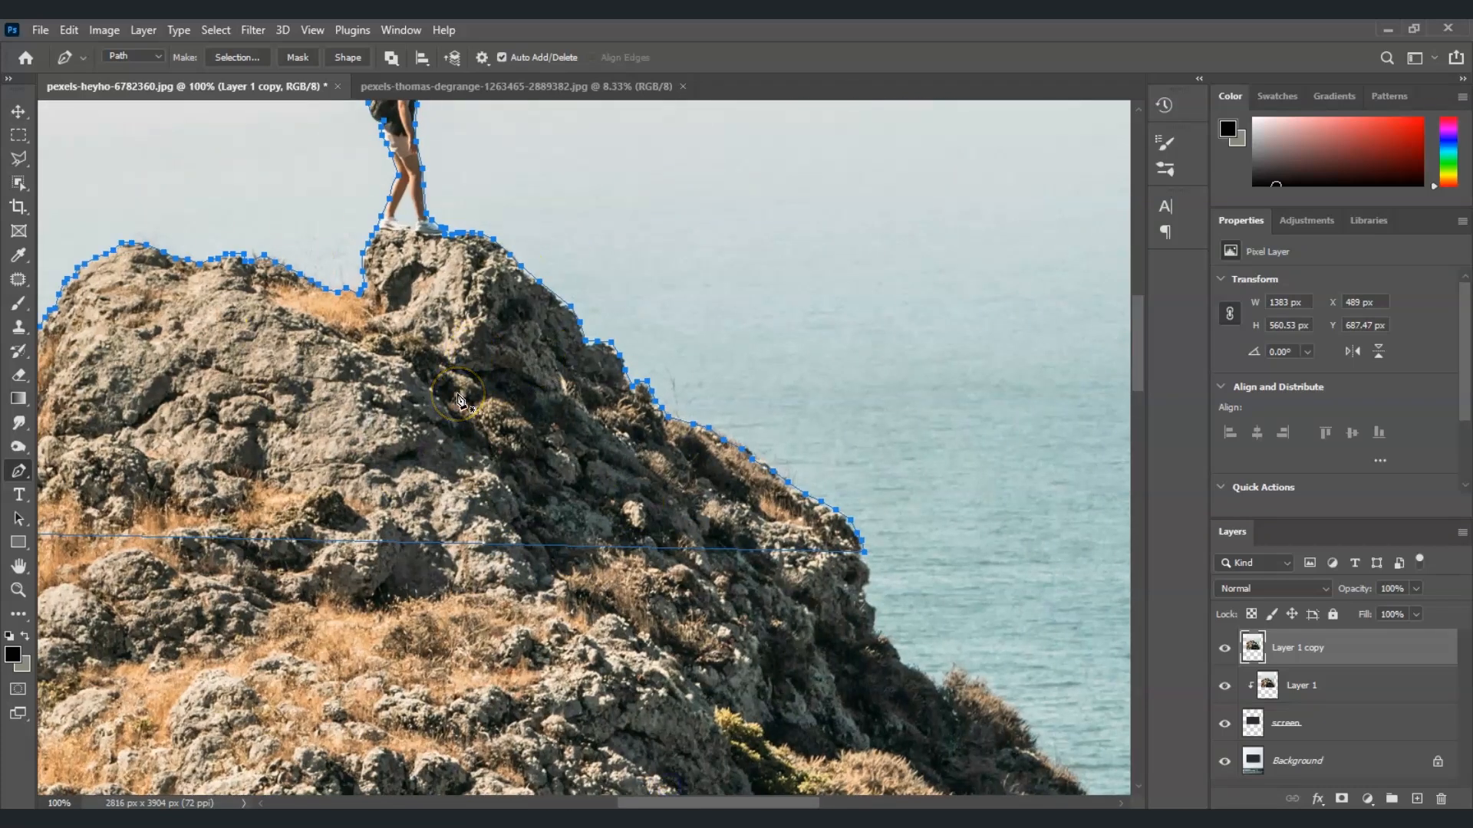
pyautogui.rightClick(351, 365)
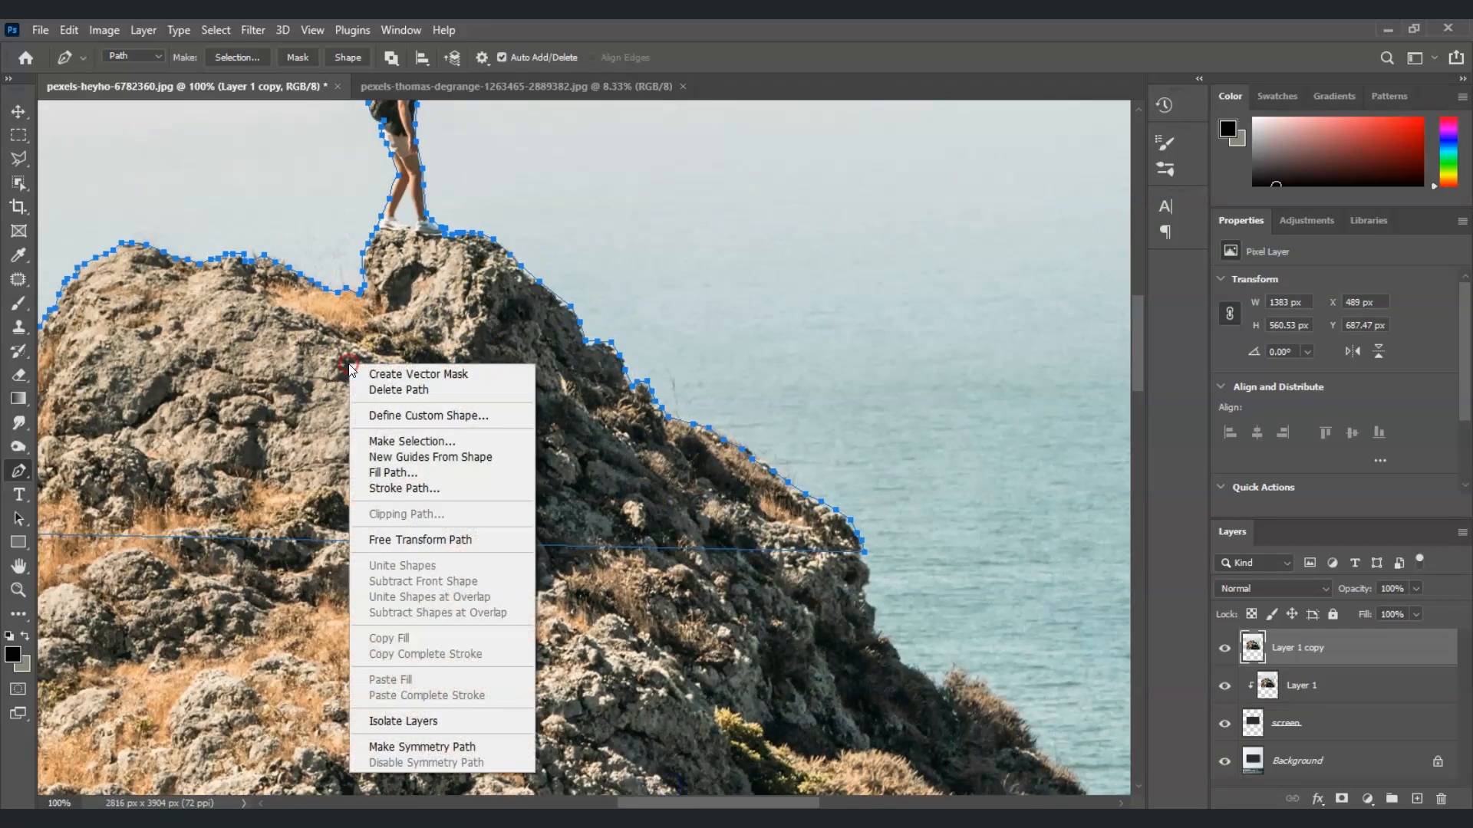
pyautogui.click(431, 447)
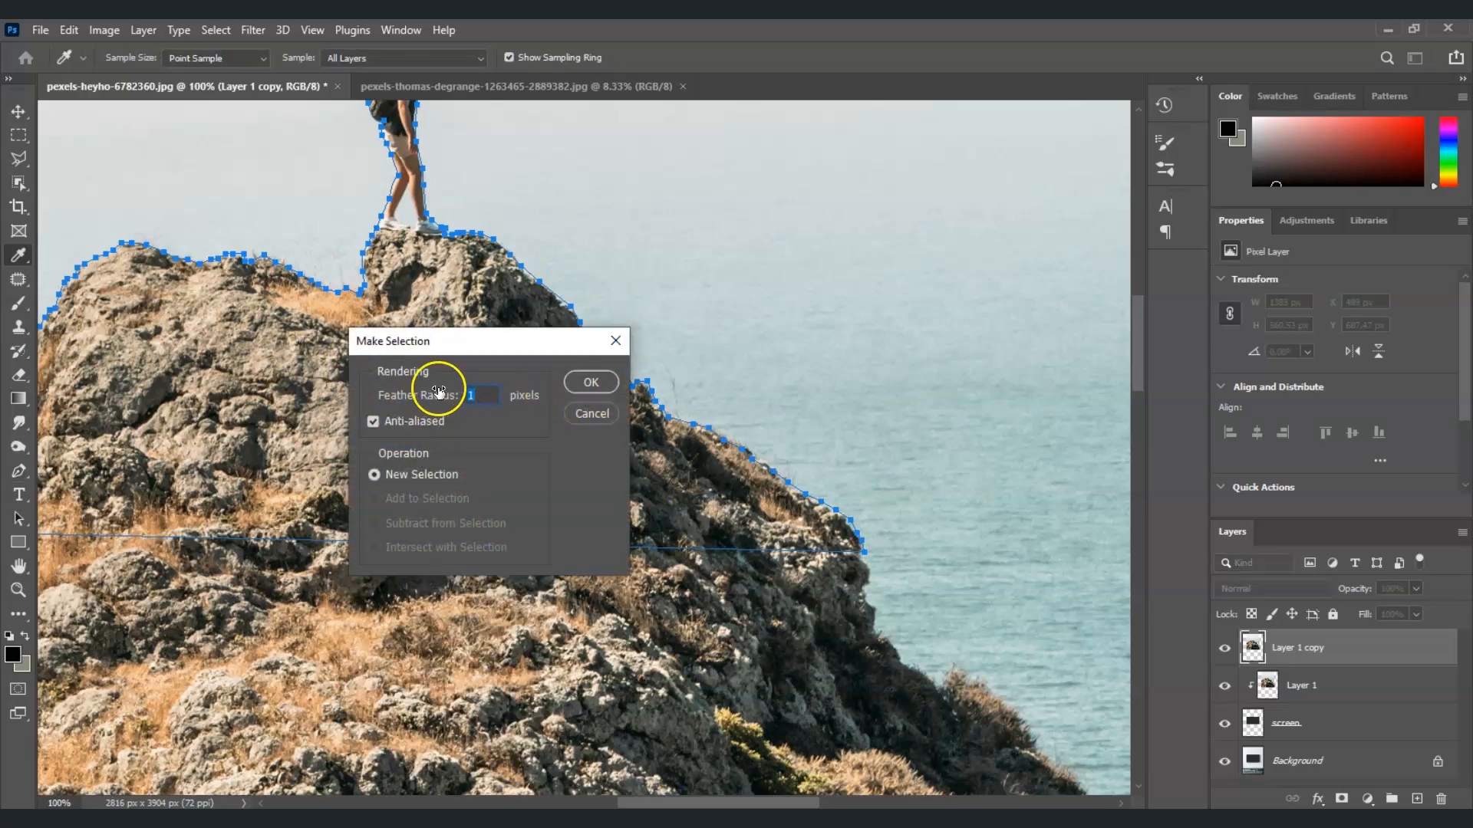
pyautogui.click(595, 383)
# Subtract the gap between the hiker's legs from the selection with Quick Selection and add the shoes back.
pyautogui.moveTo(1139, 380); pyautogui.dragTo(1129, 335)
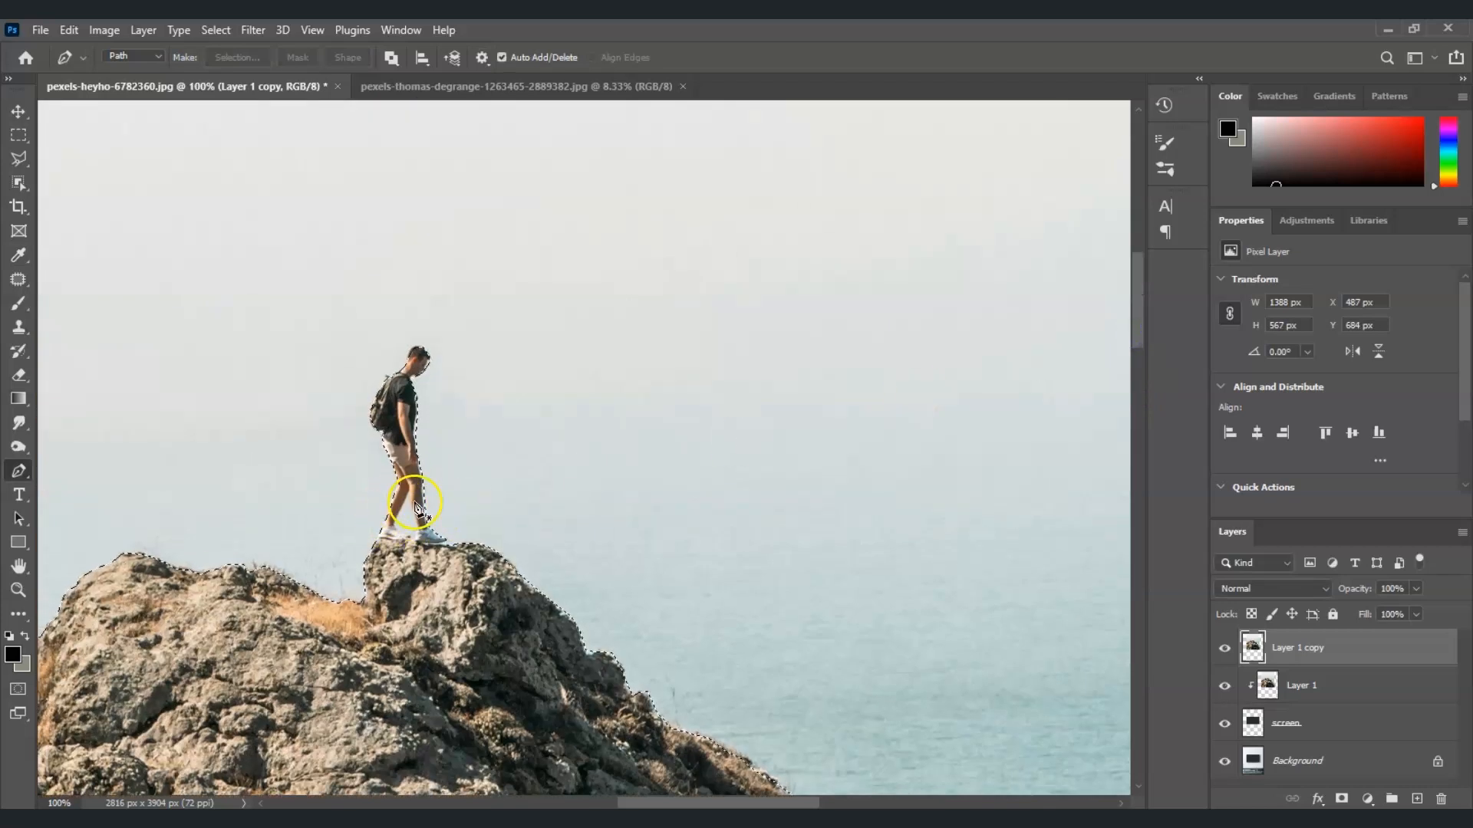
pyautogui.click(20, 162)
pyautogui.click(16, 181)
pyautogui.click(66, 199)
pyautogui.click(413, 535)
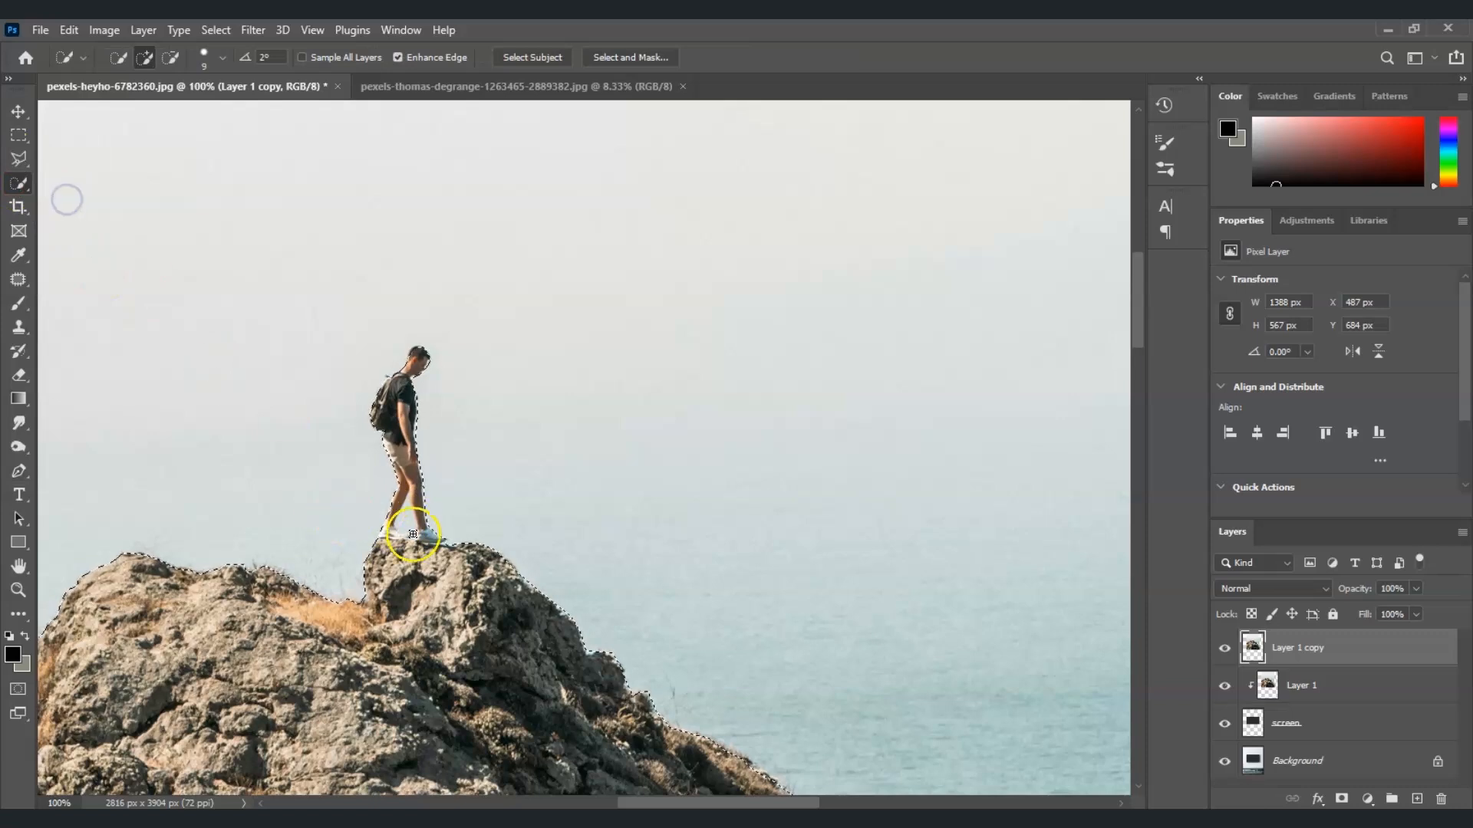
pyautogui.keyDown('alt'); pyautogui.click(411, 518); pyautogui.keyUp('alt')
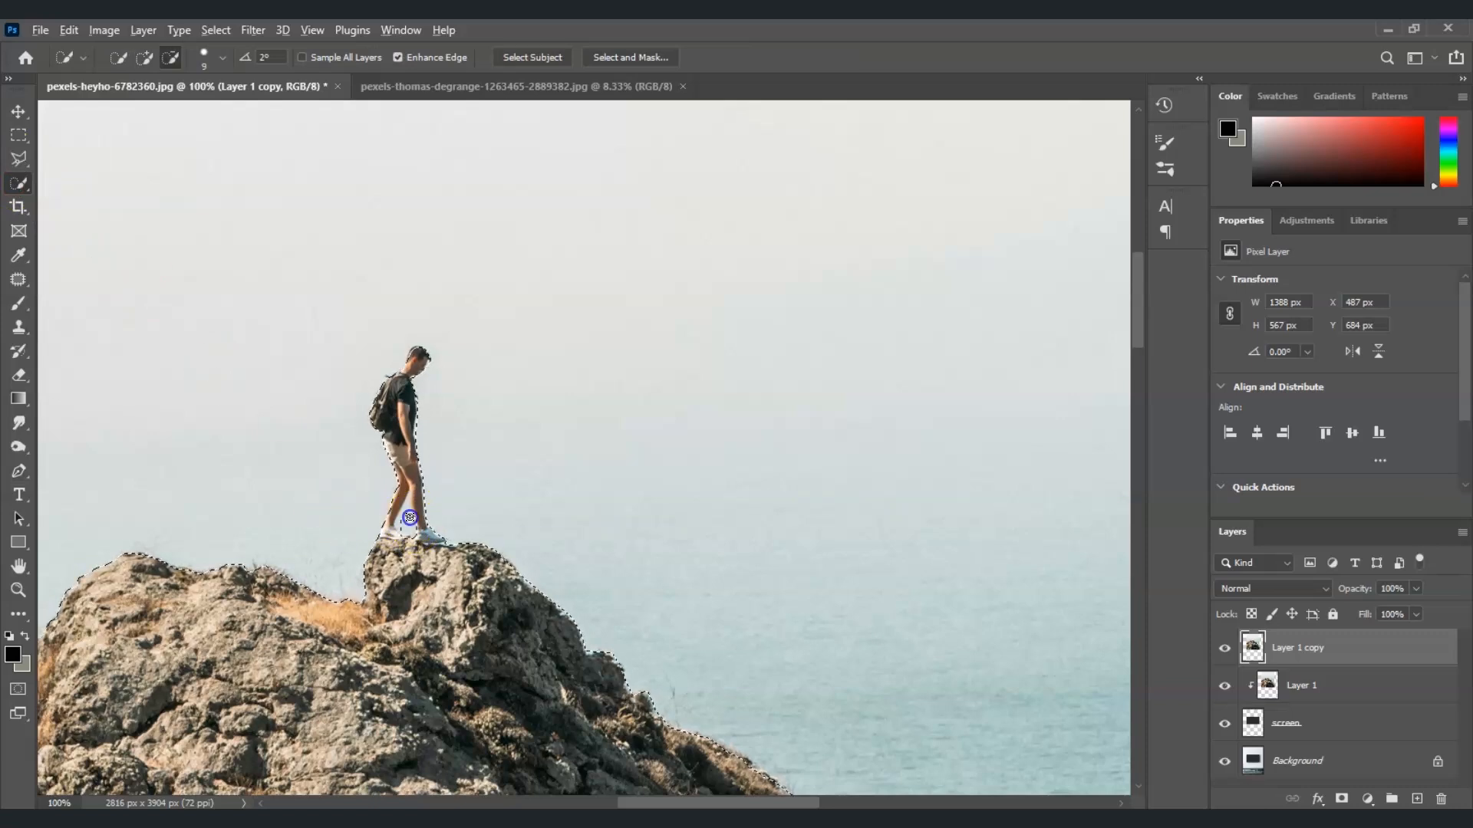
pyautogui.keyDown('alt'); pyautogui.click(391, 547); pyautogui.keyUp('alt')
pyautogui.click(400, 536)
pyautogui.click(417, 536)
pyautogui.click(418, 528)
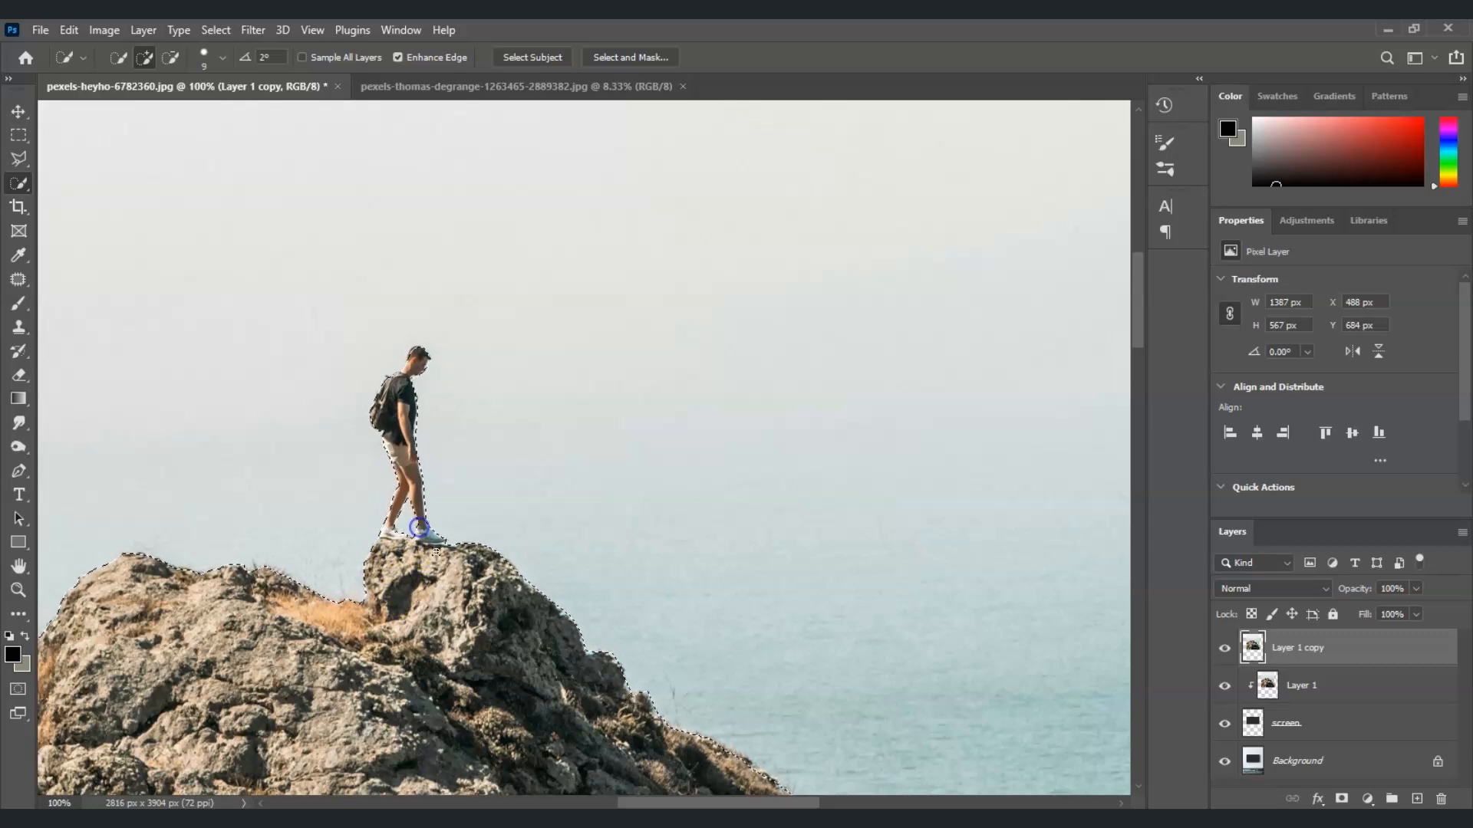
# Mask the duplicated mountain layer with the selection so only the hiker and upper mountain extend beyond the TV frame.
pyautogui.click(30, 592)
pyautogui.click(552, 58)
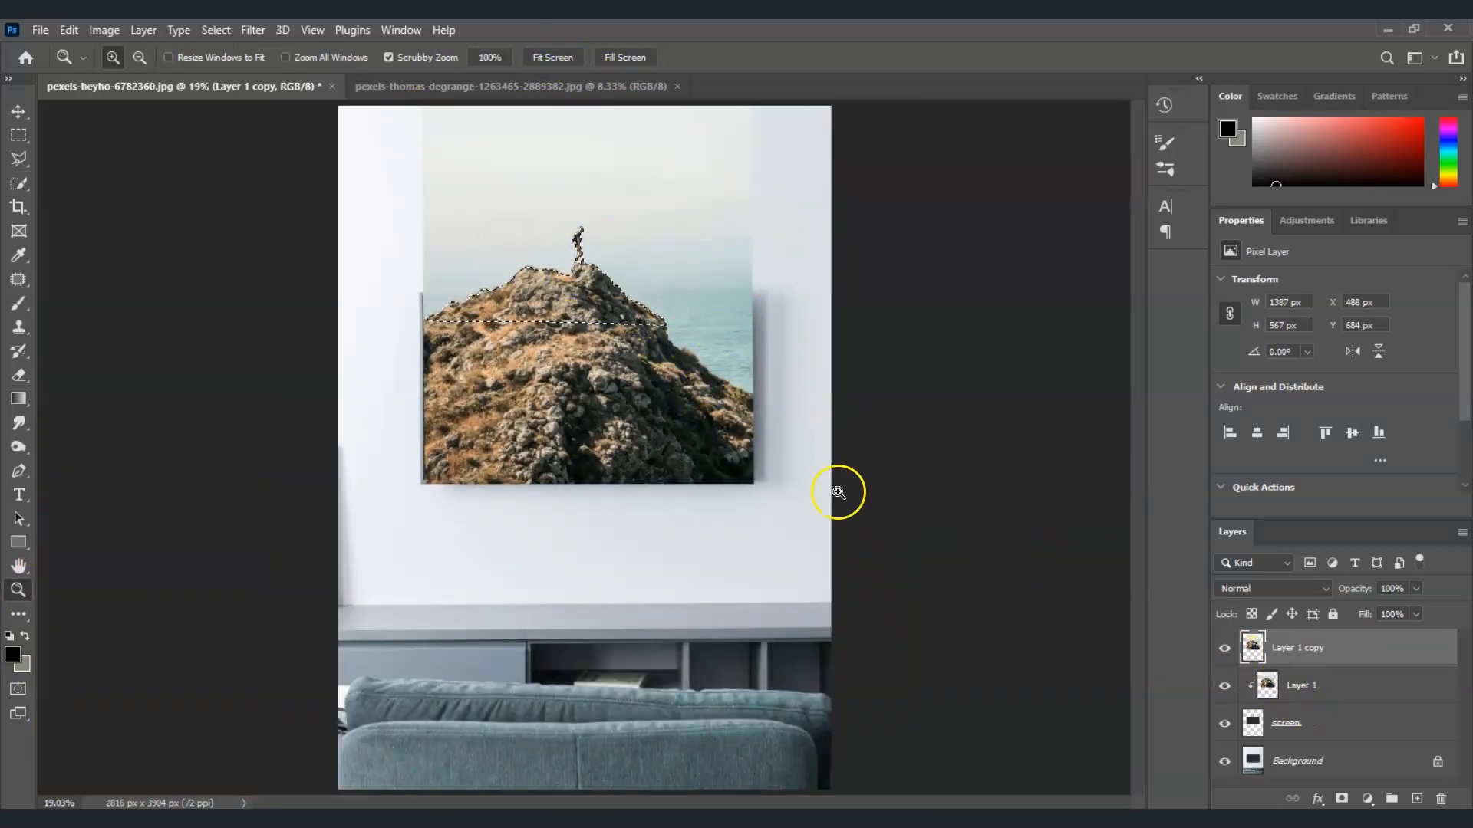
pyautogui.click(1342, 799)
pyautogui.moveTo(615, 319); pyautogui.dragTo(594, 296)
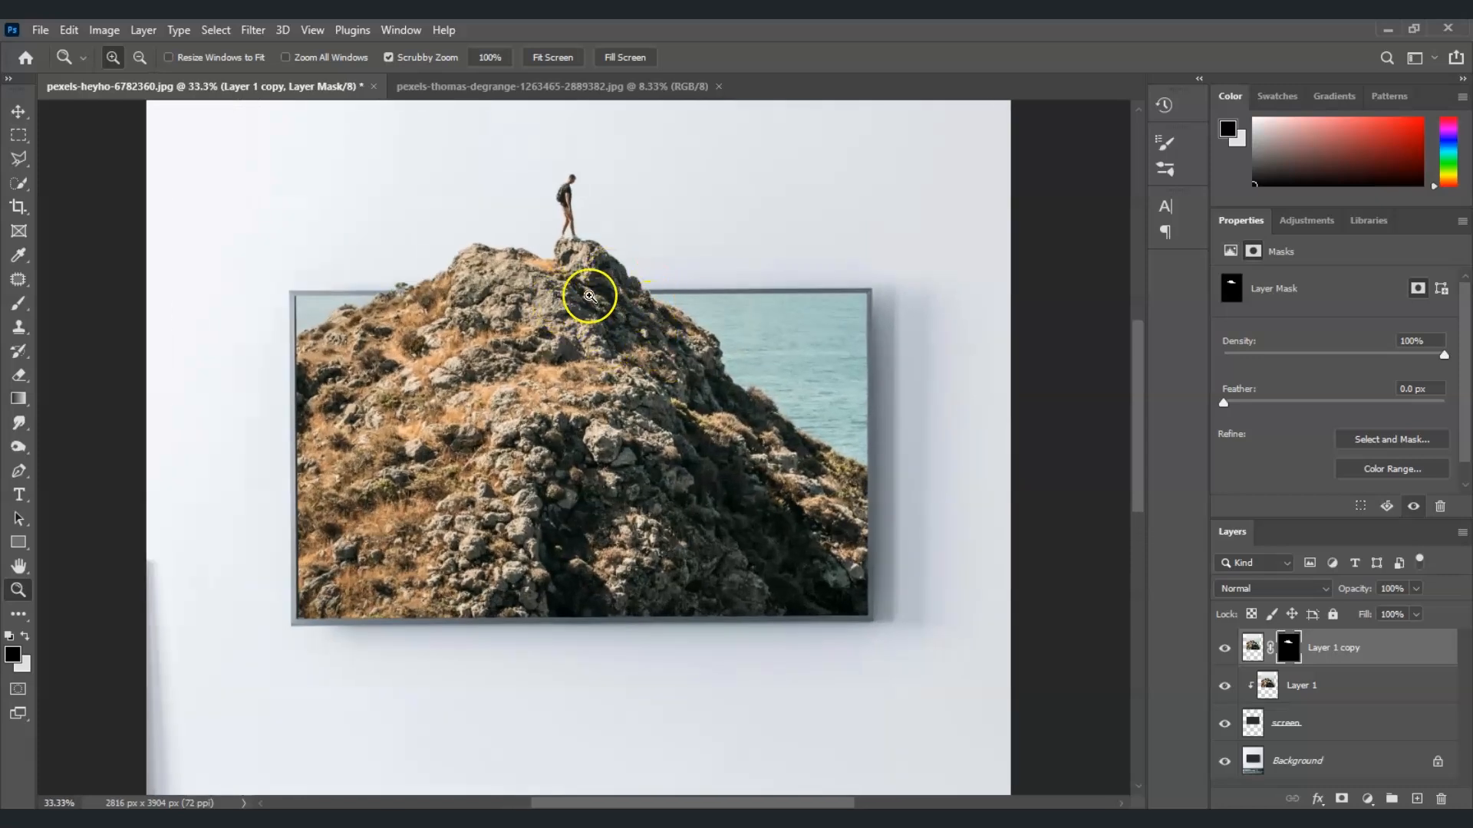
pyautogui.scroll(2, 1124, 415)
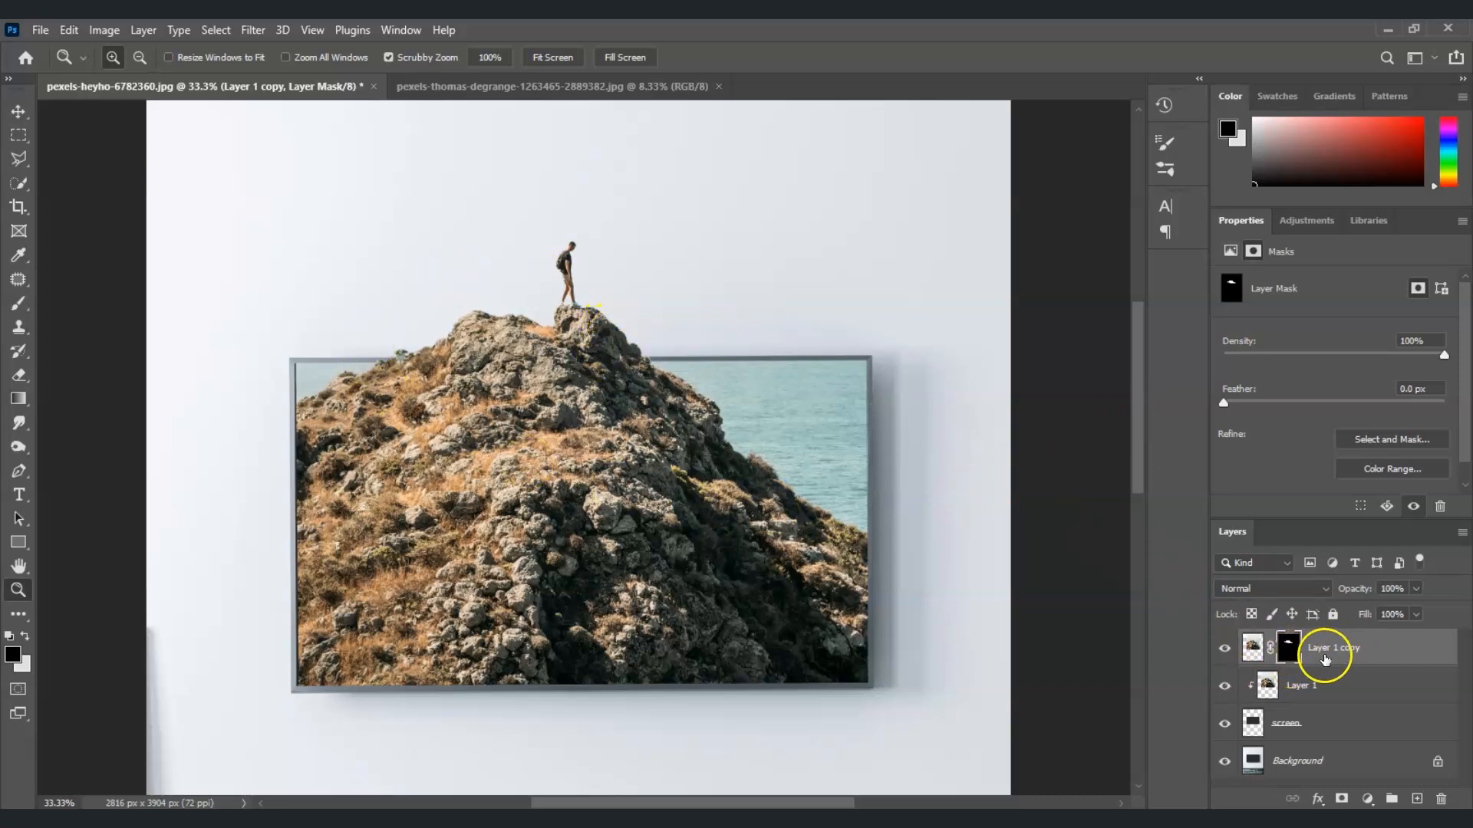
# Duplicate the masked mountain layer as the base for a shadow.
pyautogui.click(1261, 657)
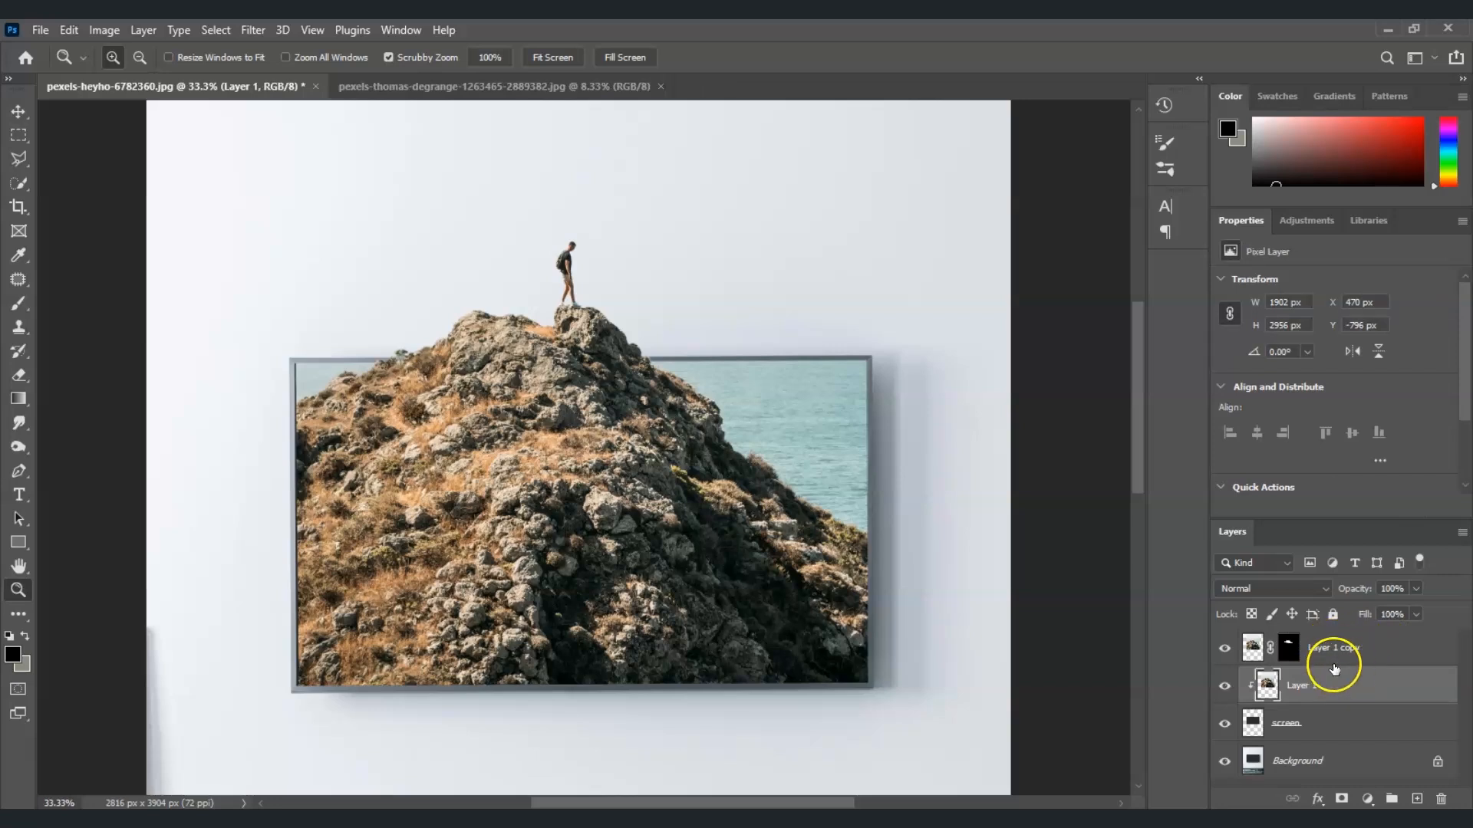
pyautogui.click(1358, 658)
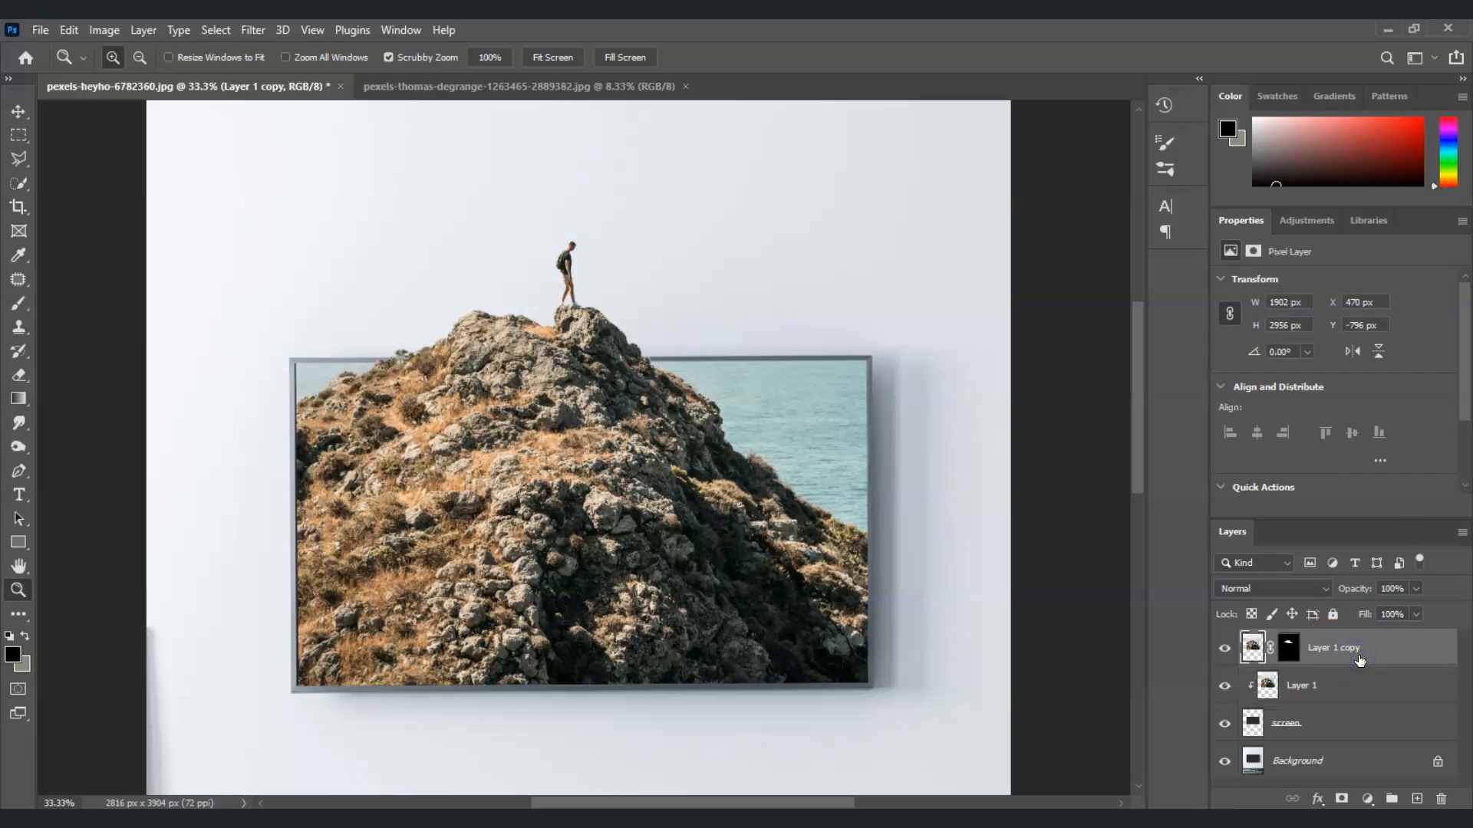
pyautogui.hotkey('ctrl', 'j')
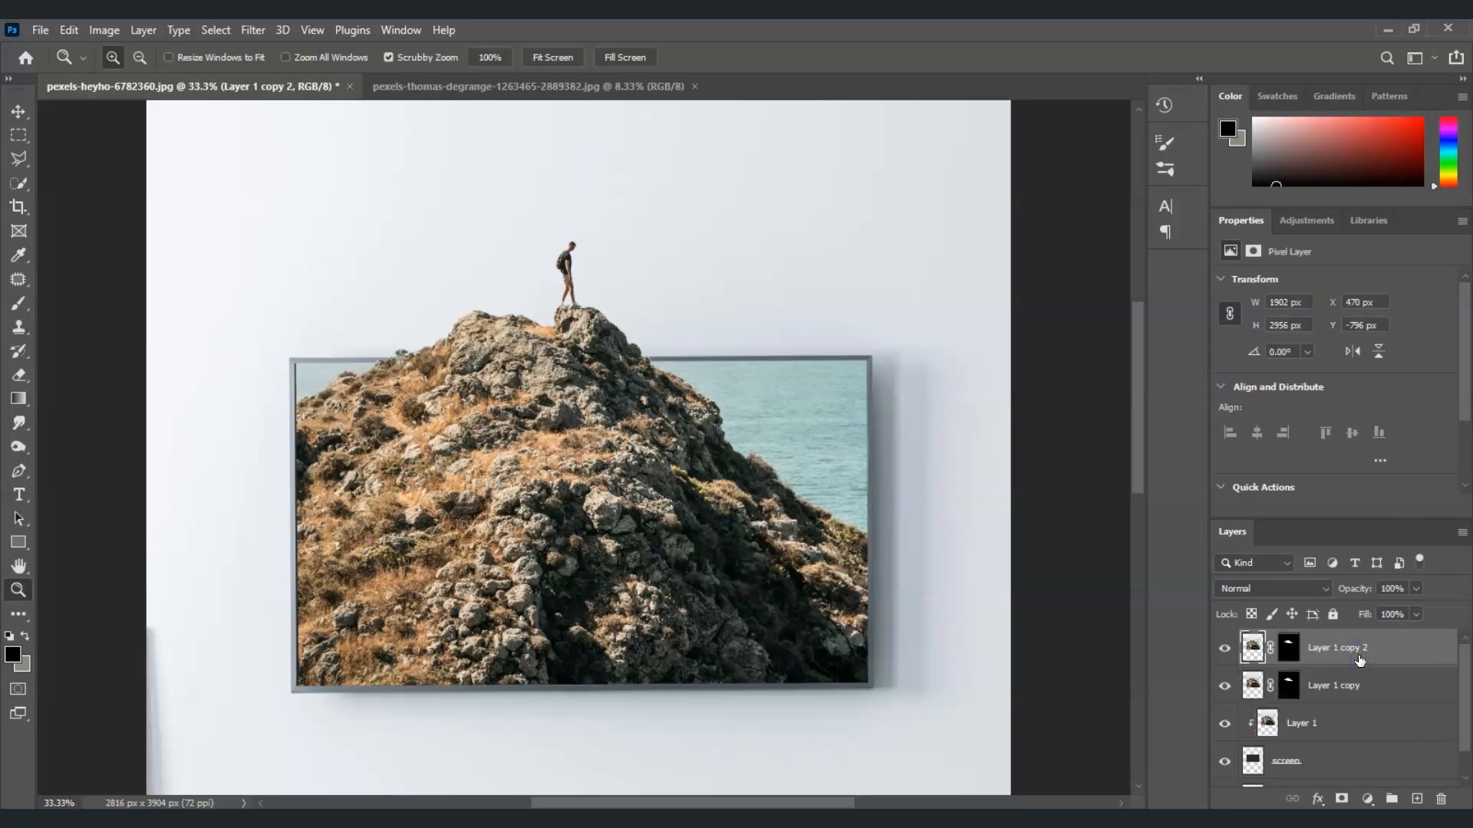
# Add a Hue/Saturation adjustment with Lightness -100, clipped to the top mountain copy only.
pyautogui.click(1373, 800)
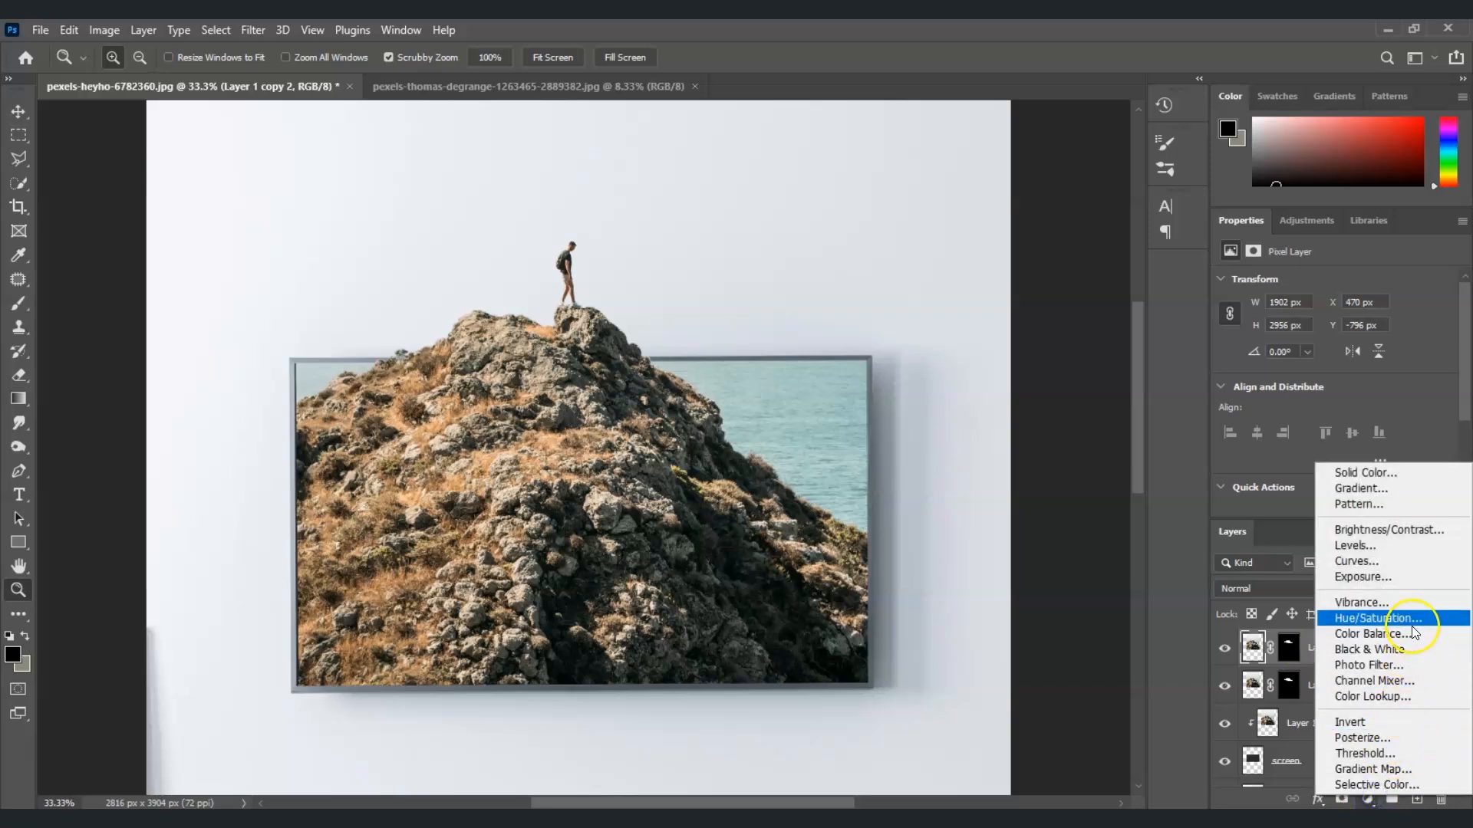
pyautogui.click(1351, 614)
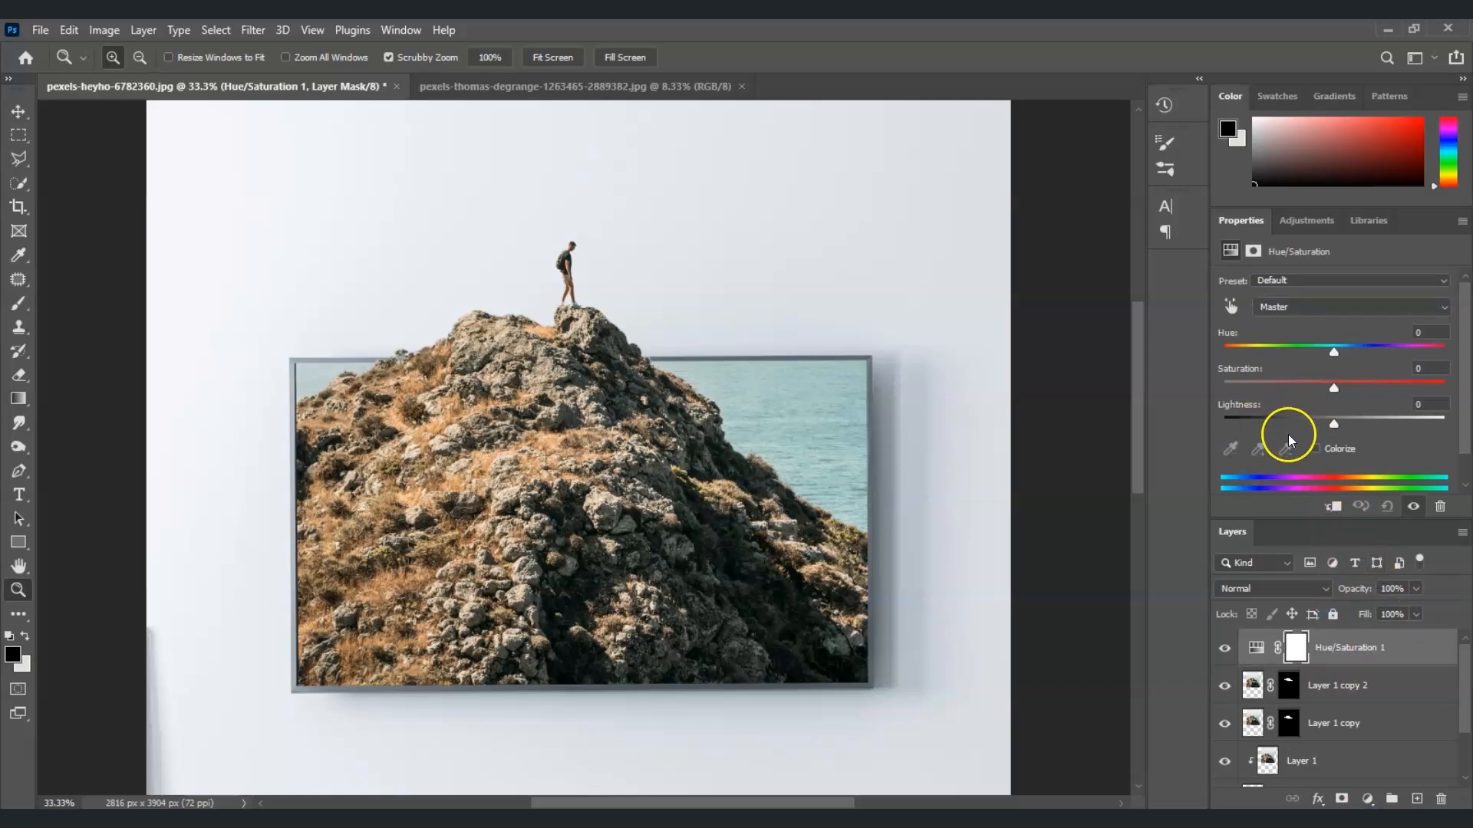
pyautogui.moveTo(1336, 423); pyautogui.dragTo(1208, 426)
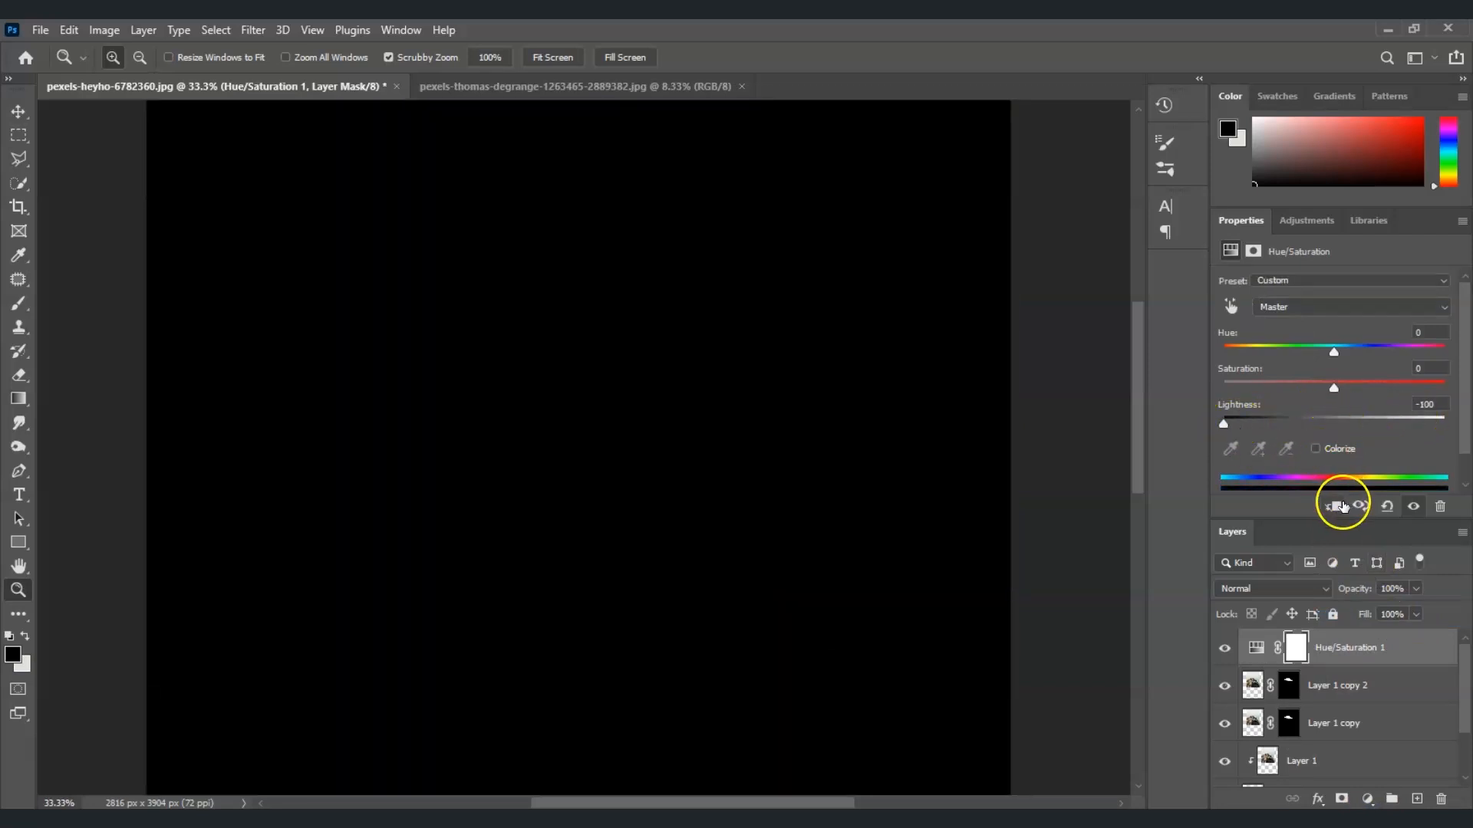
pyautogui.click(1337, 509)
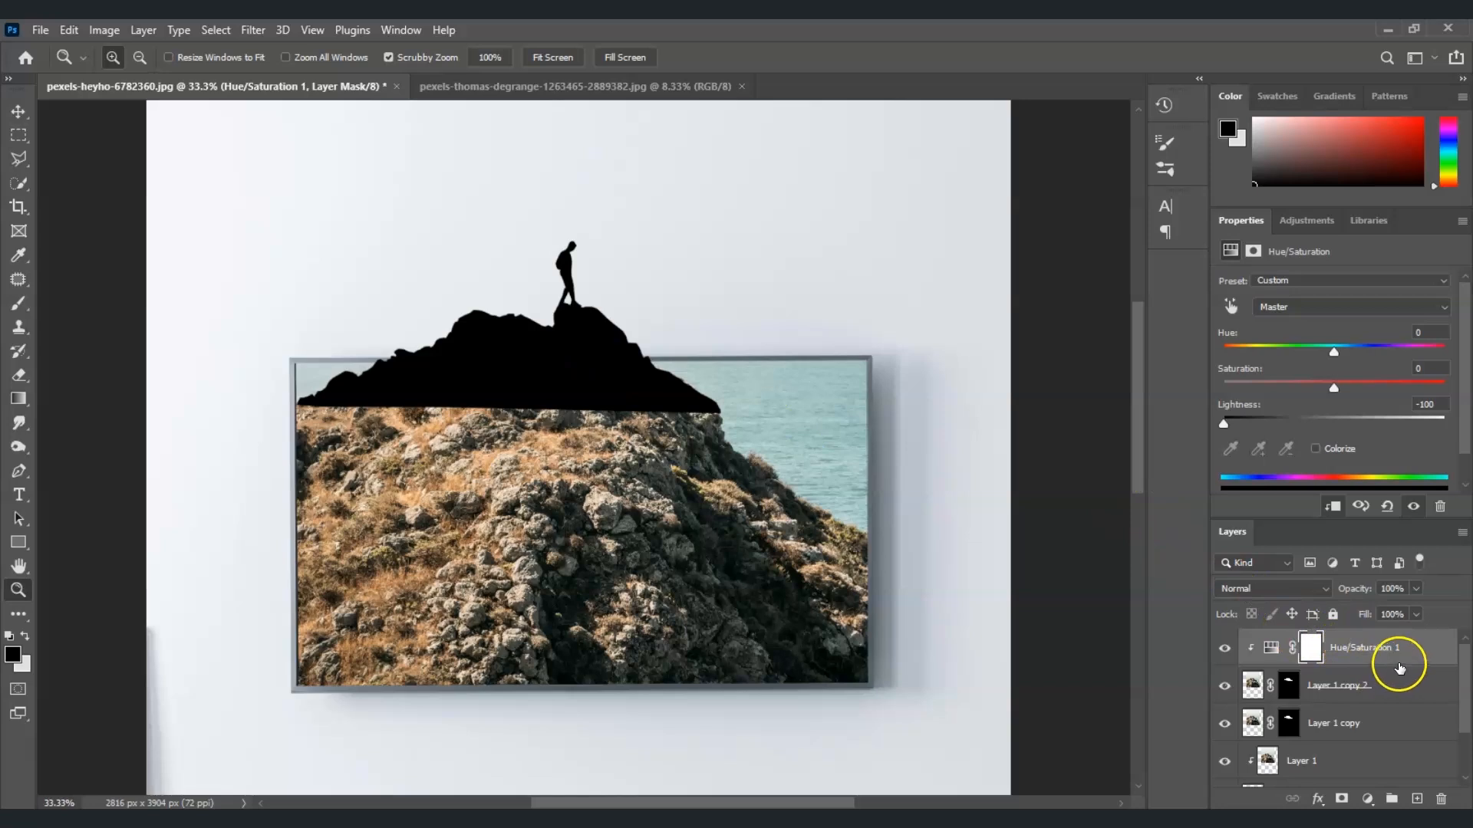
# Merge the Hue/Saturation adjustment with the top mountain copy into a single layer.
pyautogui.keyDown('shift'); pyautogui.click(1410, 689); pyautogui.keyUp('shift')
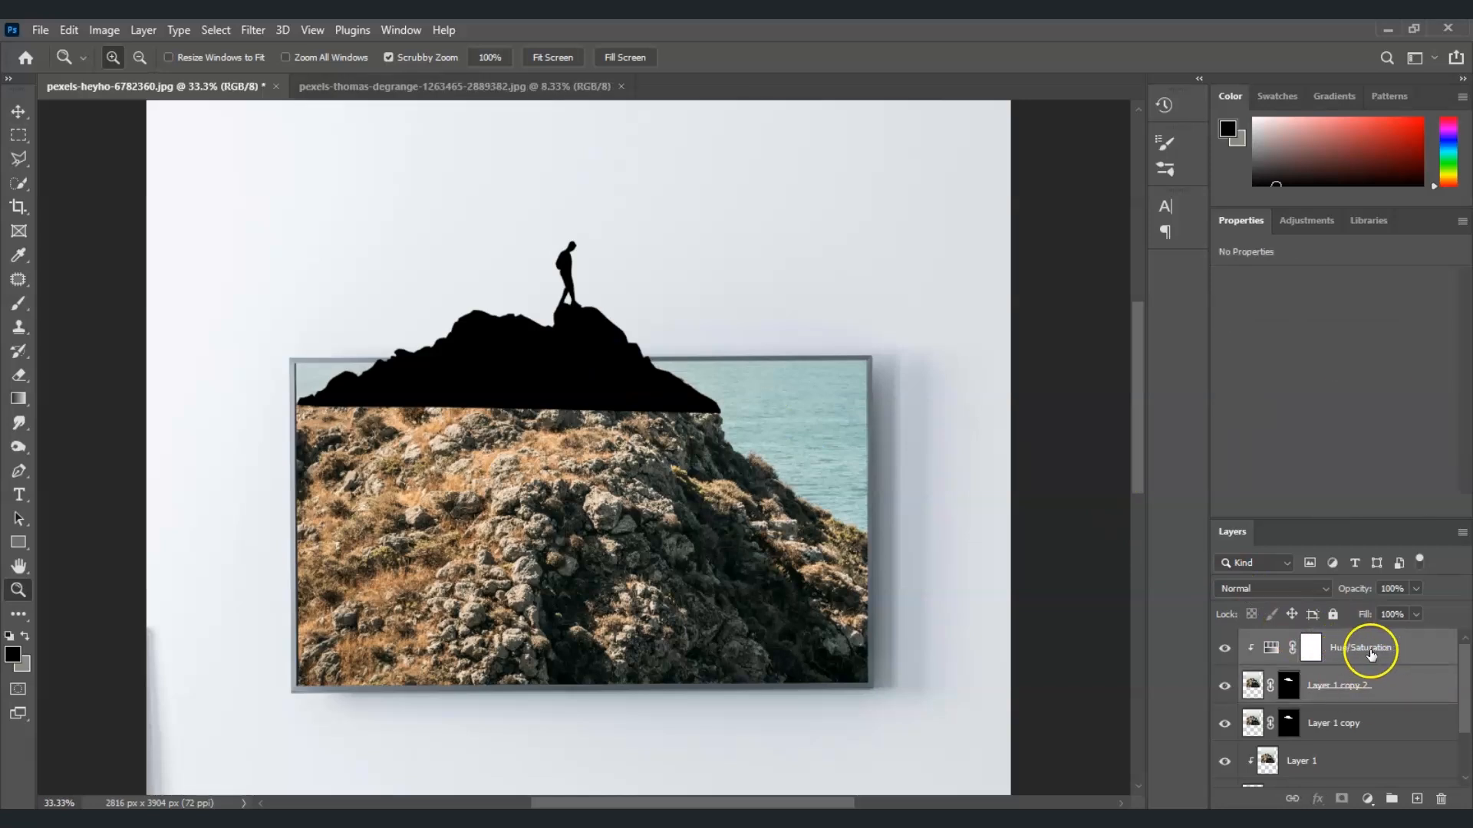
pyautogui.rightClick(1362, 661)
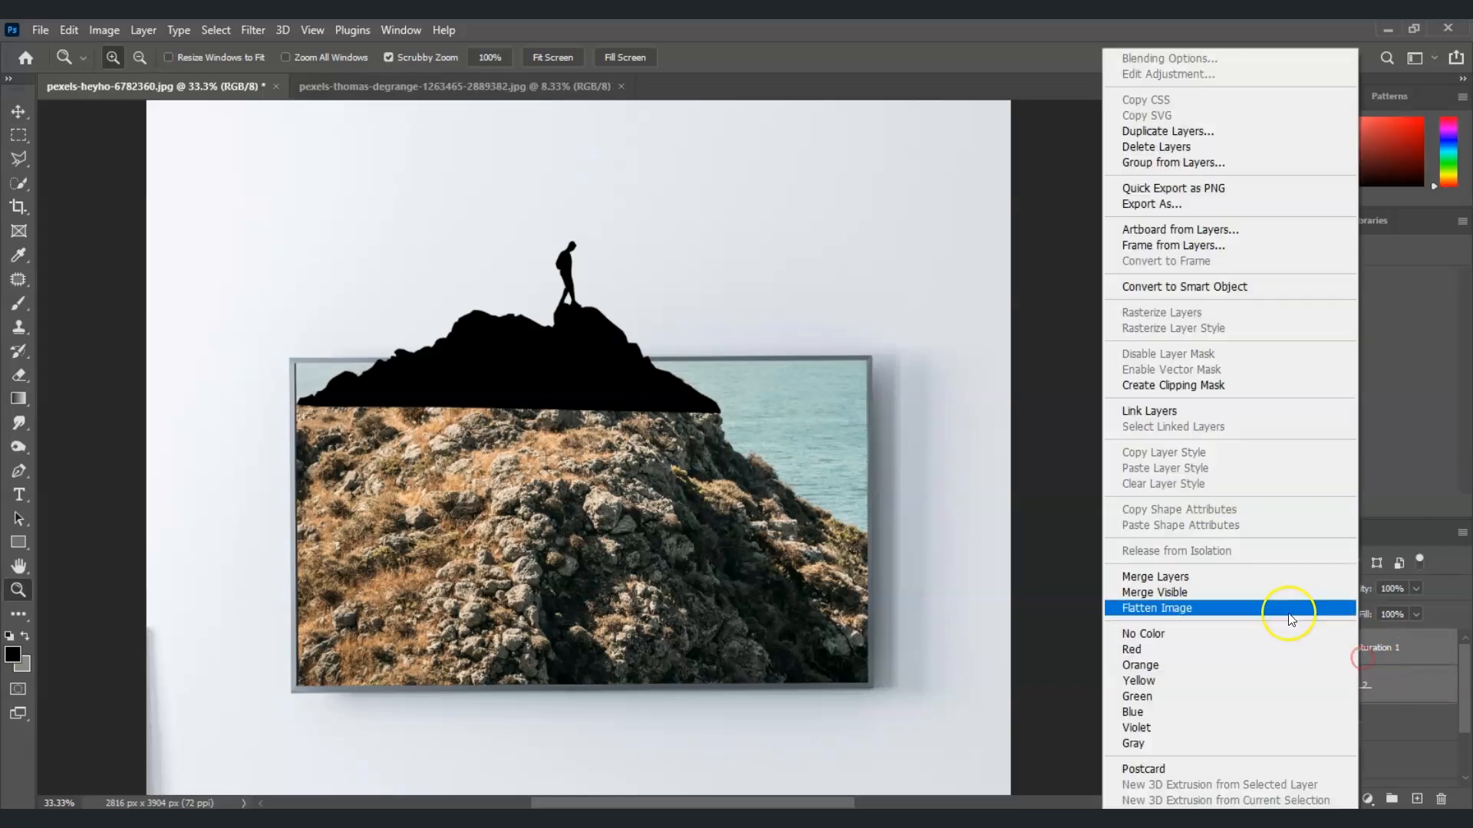
pyautogui.click(1258, 580)
# Rename the merged black silhouette layer as shadow and move it beneath the masked mountain copy.
pyautogui.doubleClick(1315, 652)
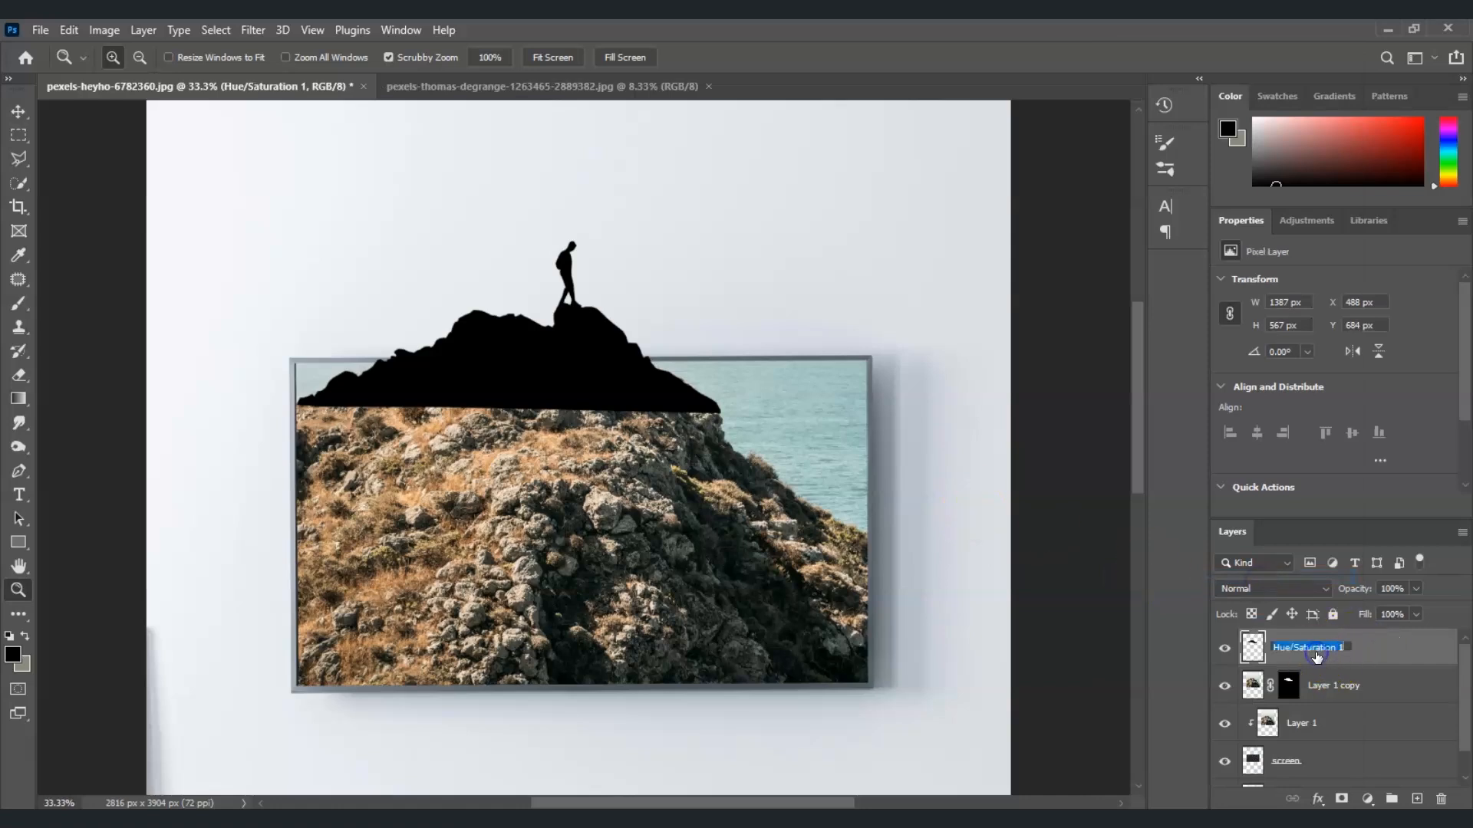
pyautogui.write('shdow')
pyautogui.click(1284, 647)
pyautogui.write('a')
pyautogui.click(1403, 654)
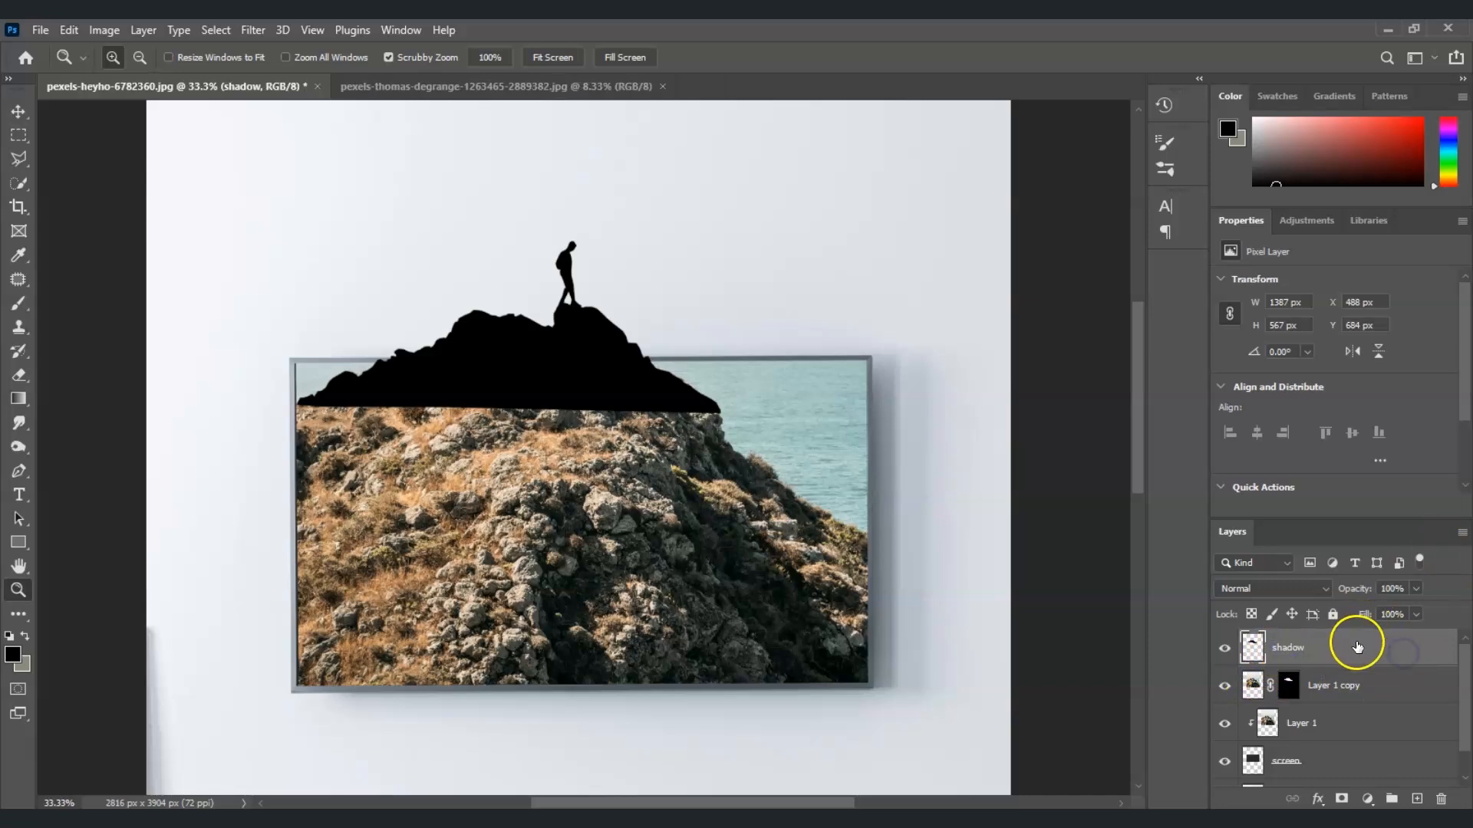
pyautogui.moveTo(1372, 648); pyautogui.dragTo(1373, 706)
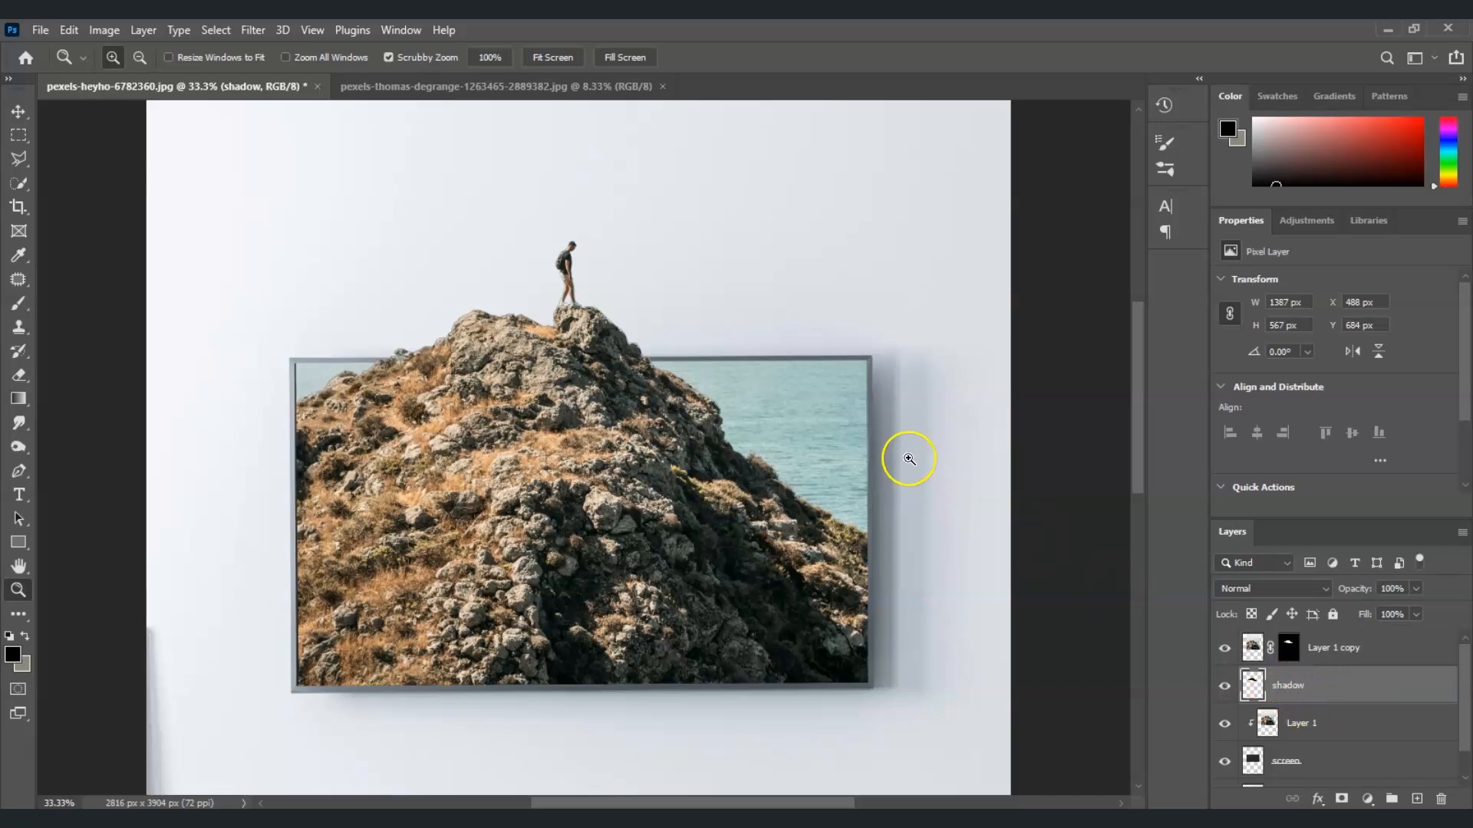
# Scale the shadow to about 1204 × 491 px, offset it to the right of the hiker, and set its opacity to 30%.
pyautogui.hotkey('ctrl', 't')
pyautogui.moveTo(666, 352); pyautogui.dragTo(717, 354)
pyautogui.moveTo(573, 238); pyautogui.dragTo(575, 256)
pyautogui.moveTo(667, 315); pyautogui.dragTo(679, 313)
pyautogui.press('Return')
pyautogui.press('z')
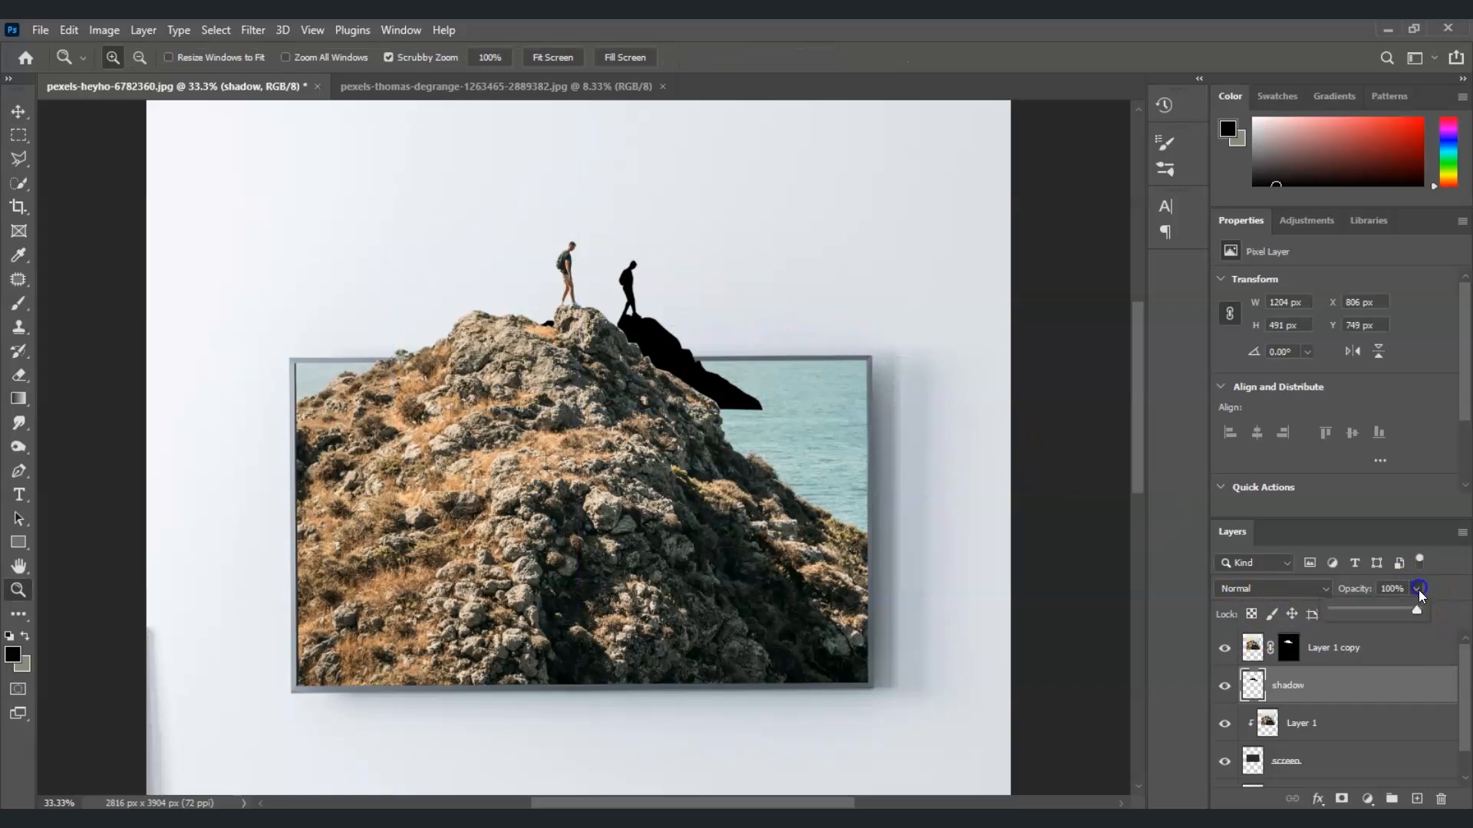
pyautogui.moveTo(1410, 609); pyautogui.dragTo(1356, 610)
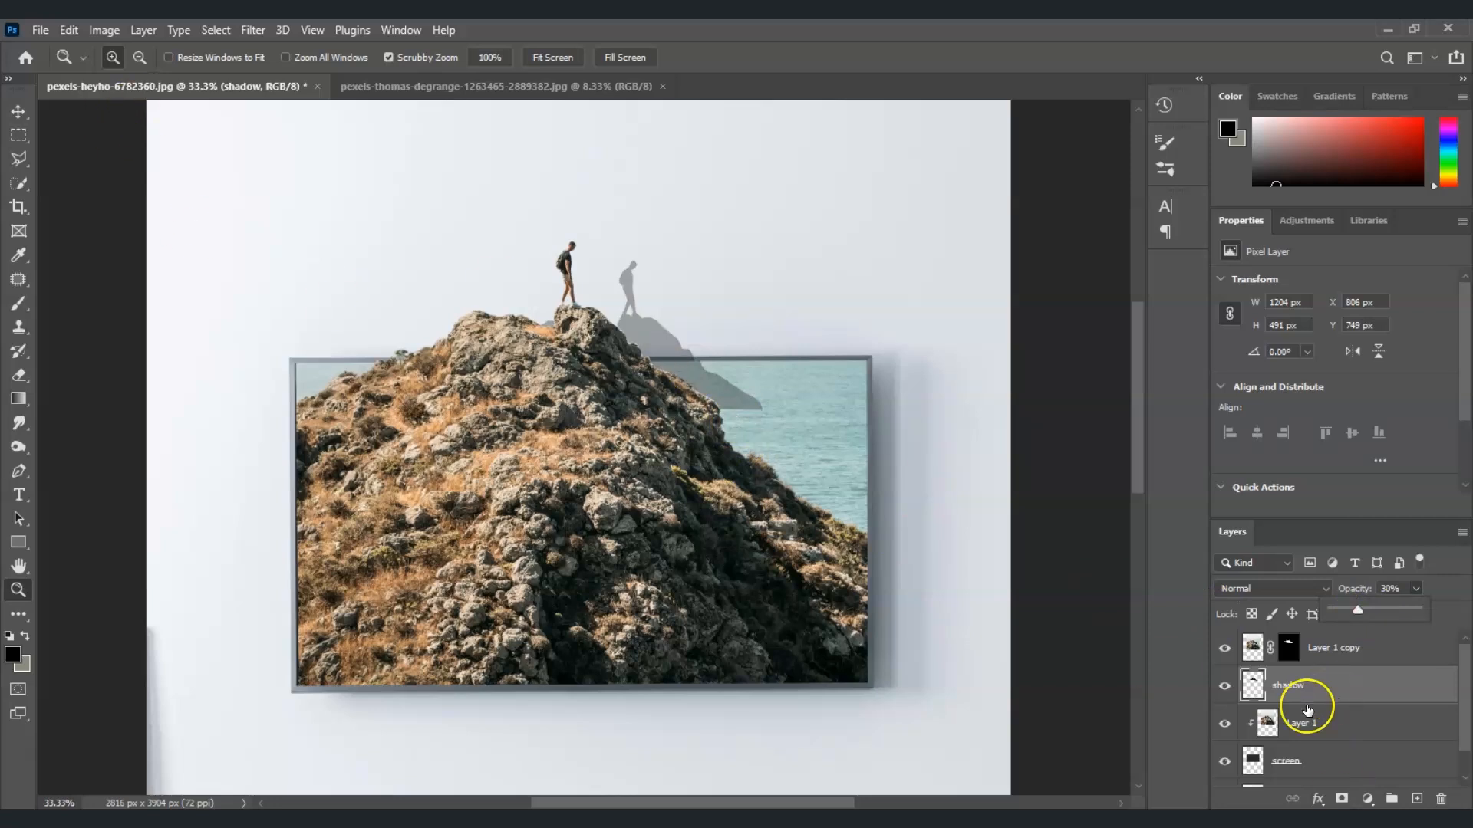
# Soften the shadow layer with a Gaussian Blur of 6.0 pixels radius.
pyautogui.click(250, 31)
pyautogui.moveTo(383, 265)
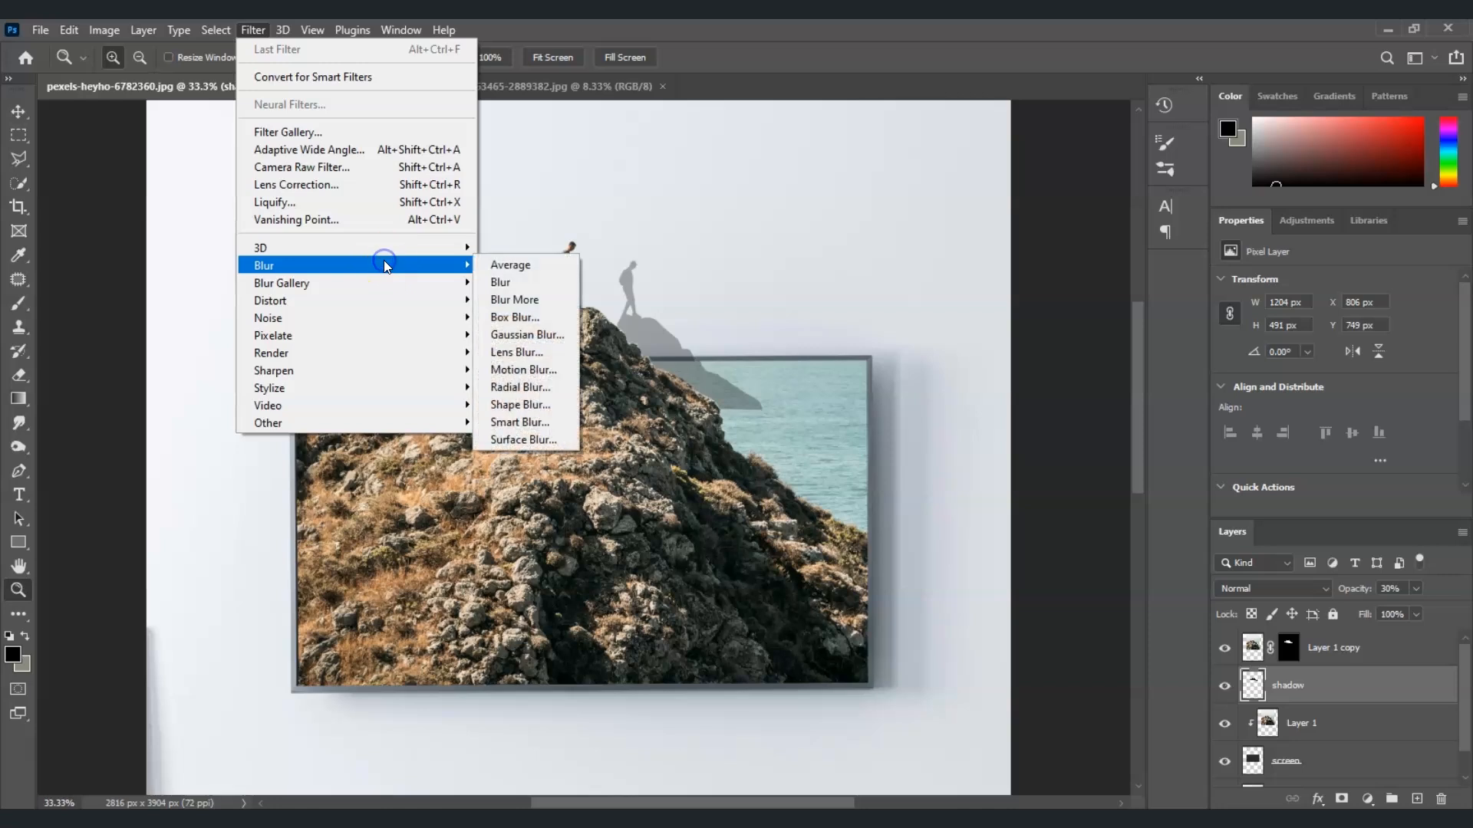
pyautogui.click(526, 334)
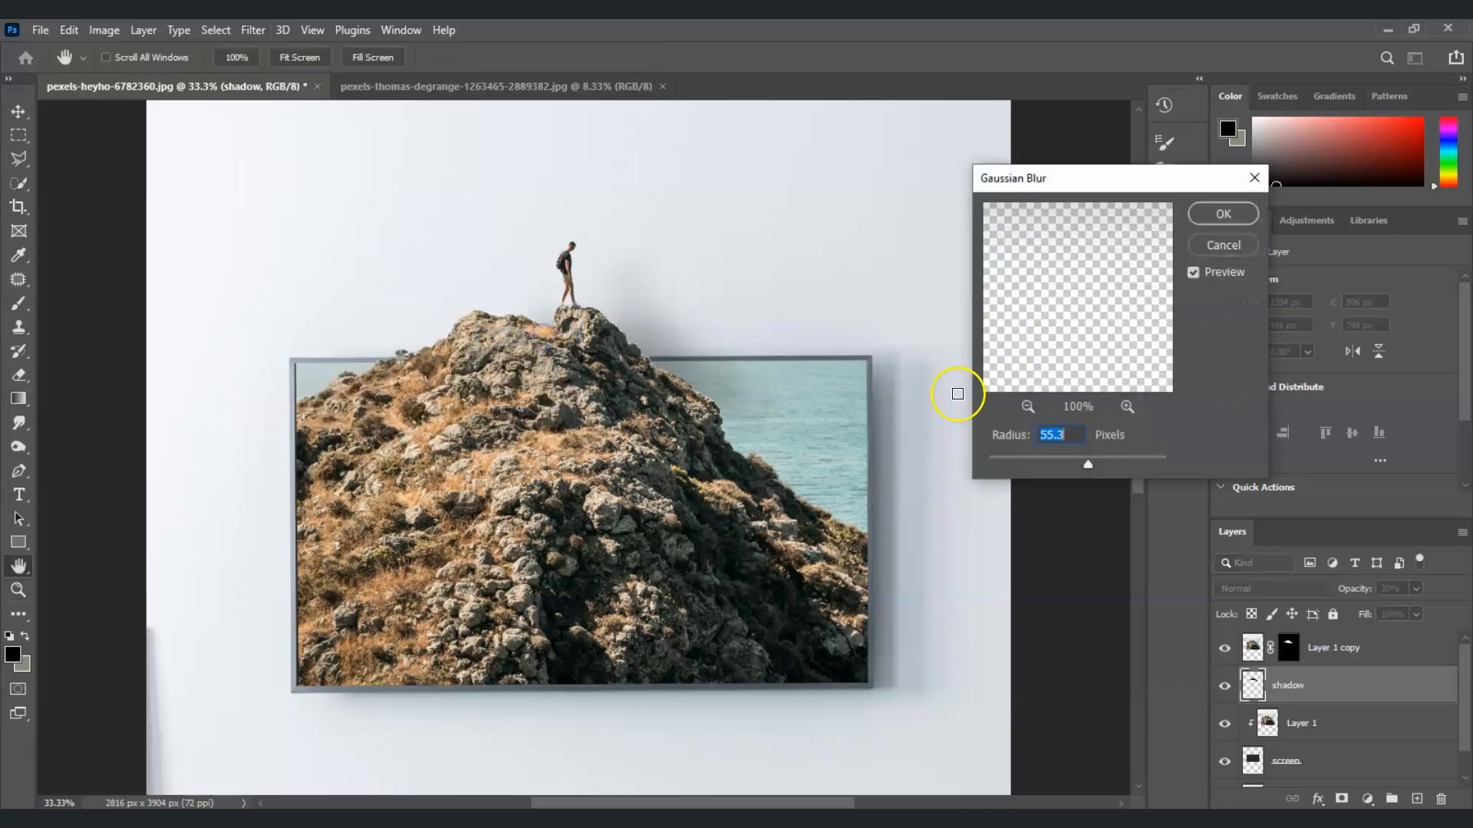
pyautogui.moveTo(1087, 457); pyautogui.dragTo(1023, 457)
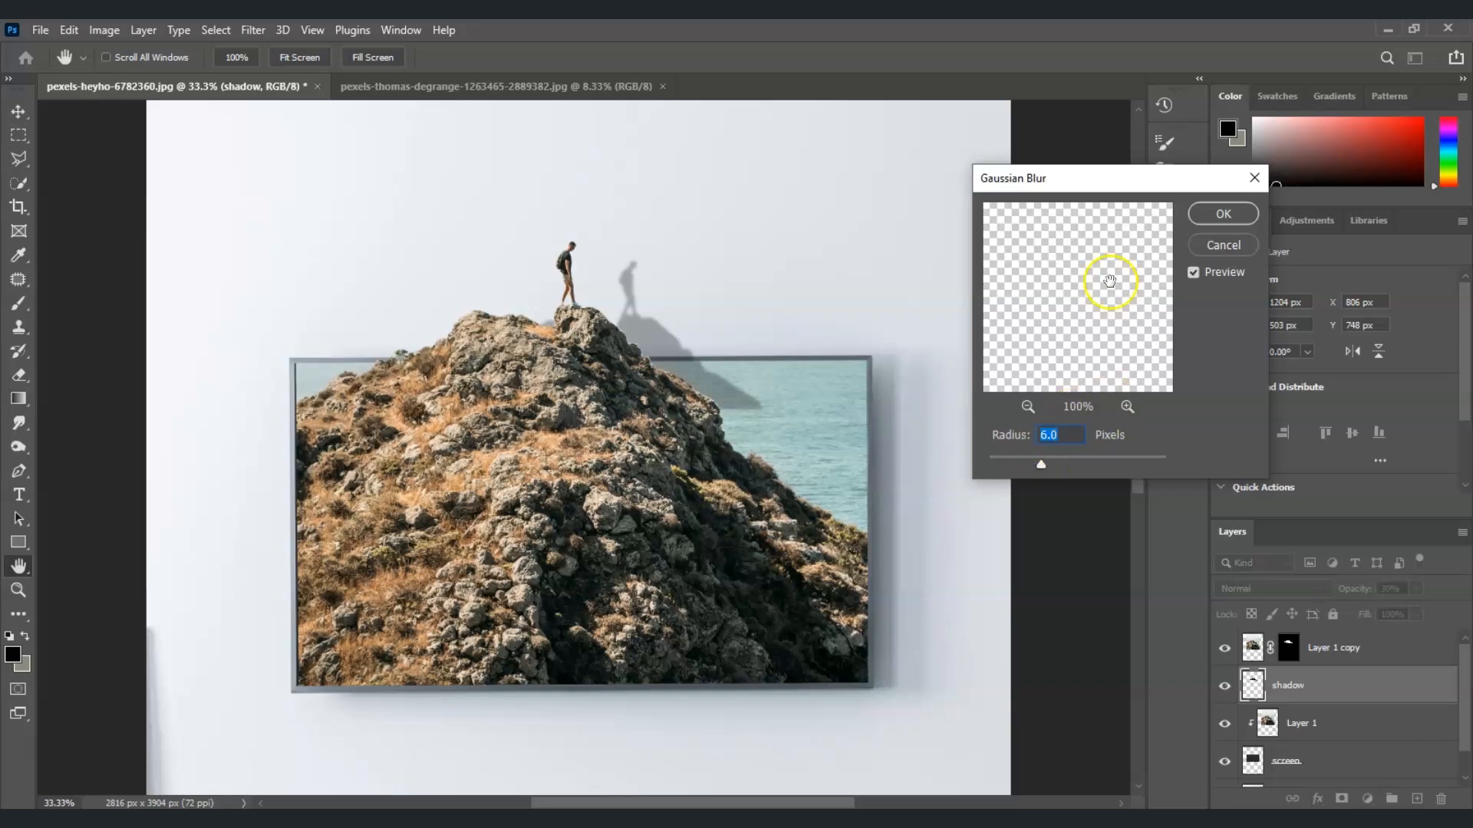
pyautogui.click(1211, 216)
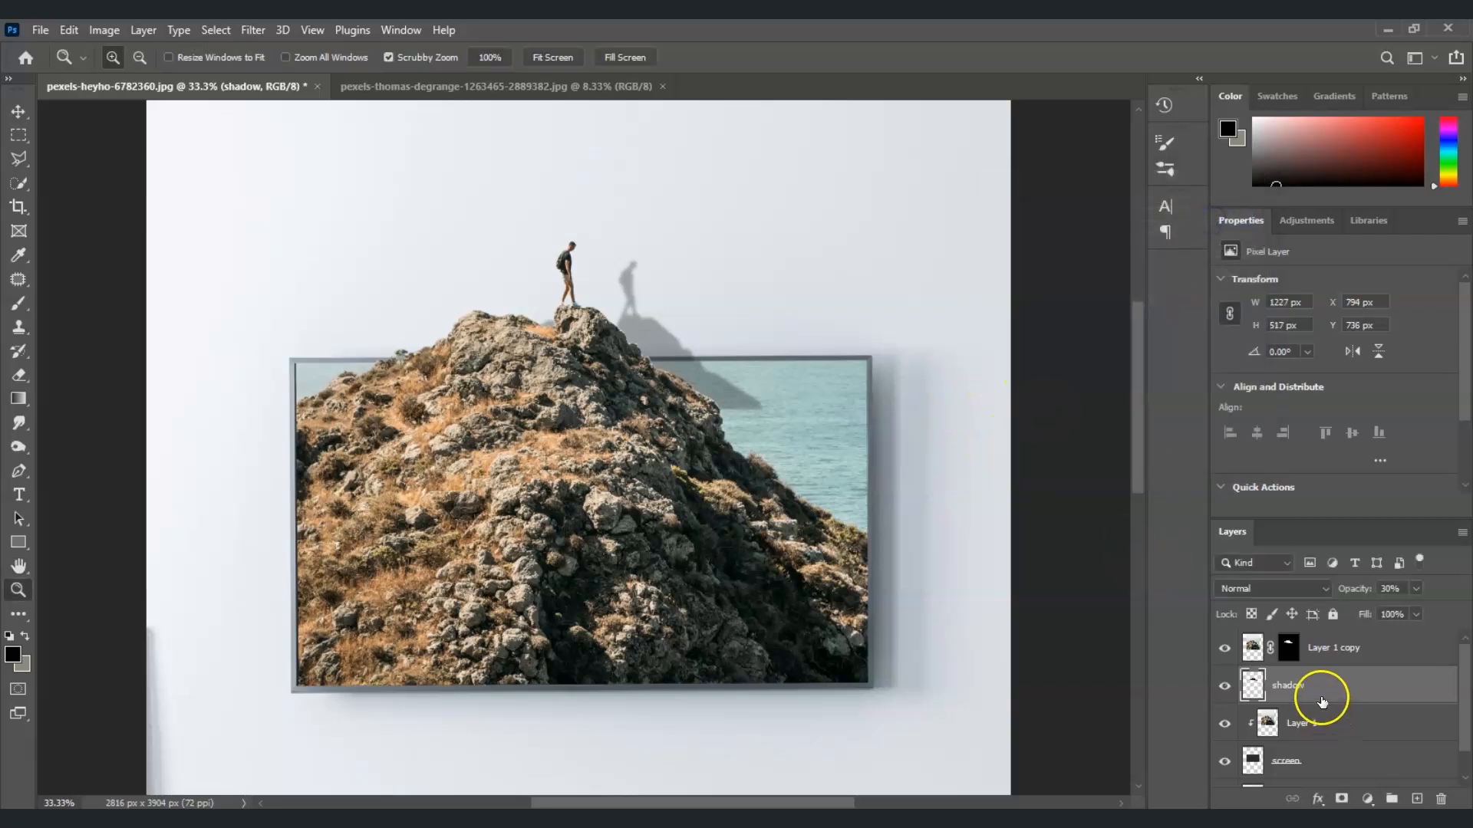
# Add a layer mask to the shadow and paint out its part over the TV screen with a black 700 px Hard Round brush at 100% opacity.
pyautogui.click(1342, 799)
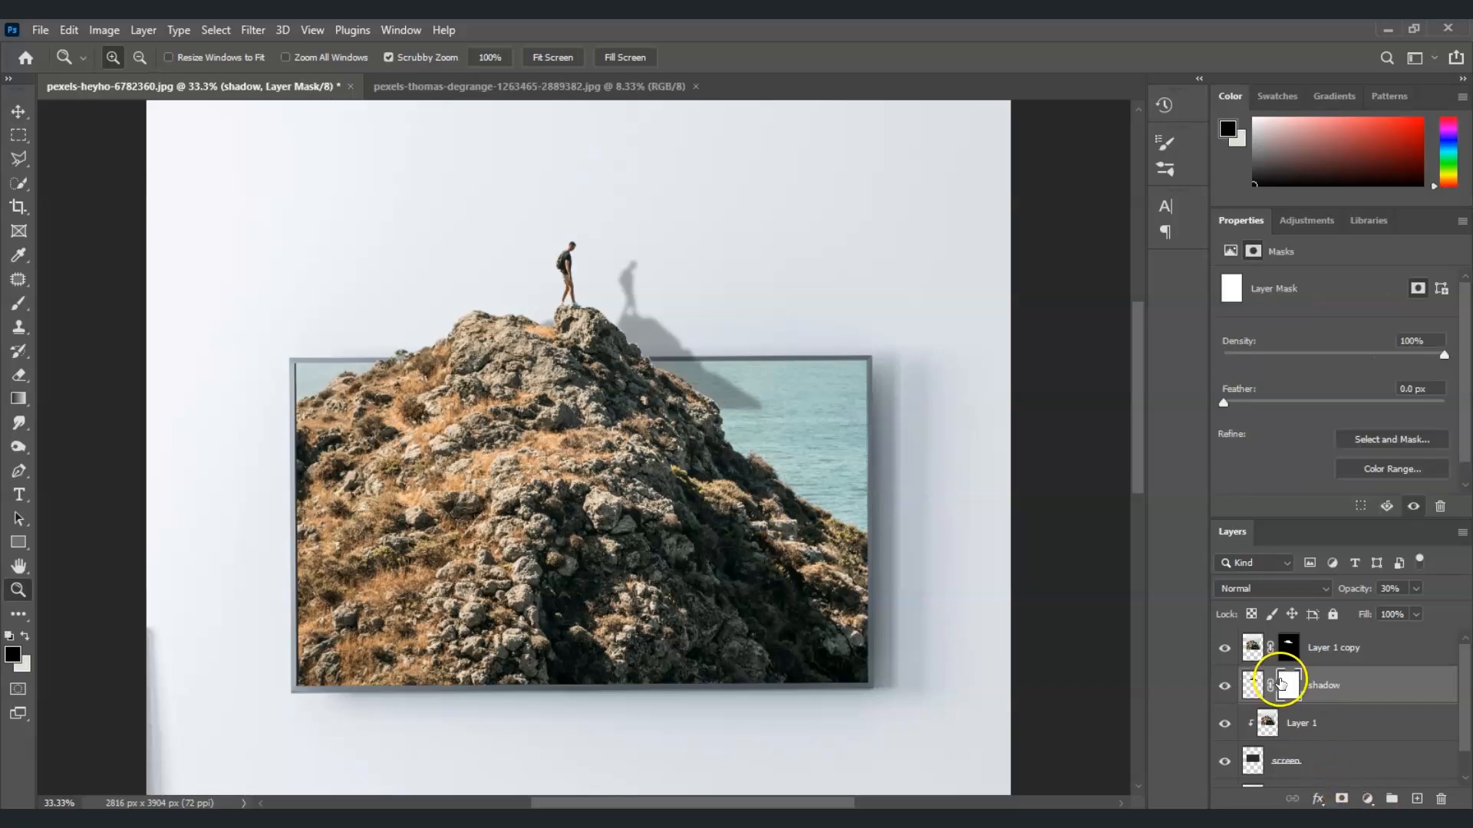
pyautogui.press('b')
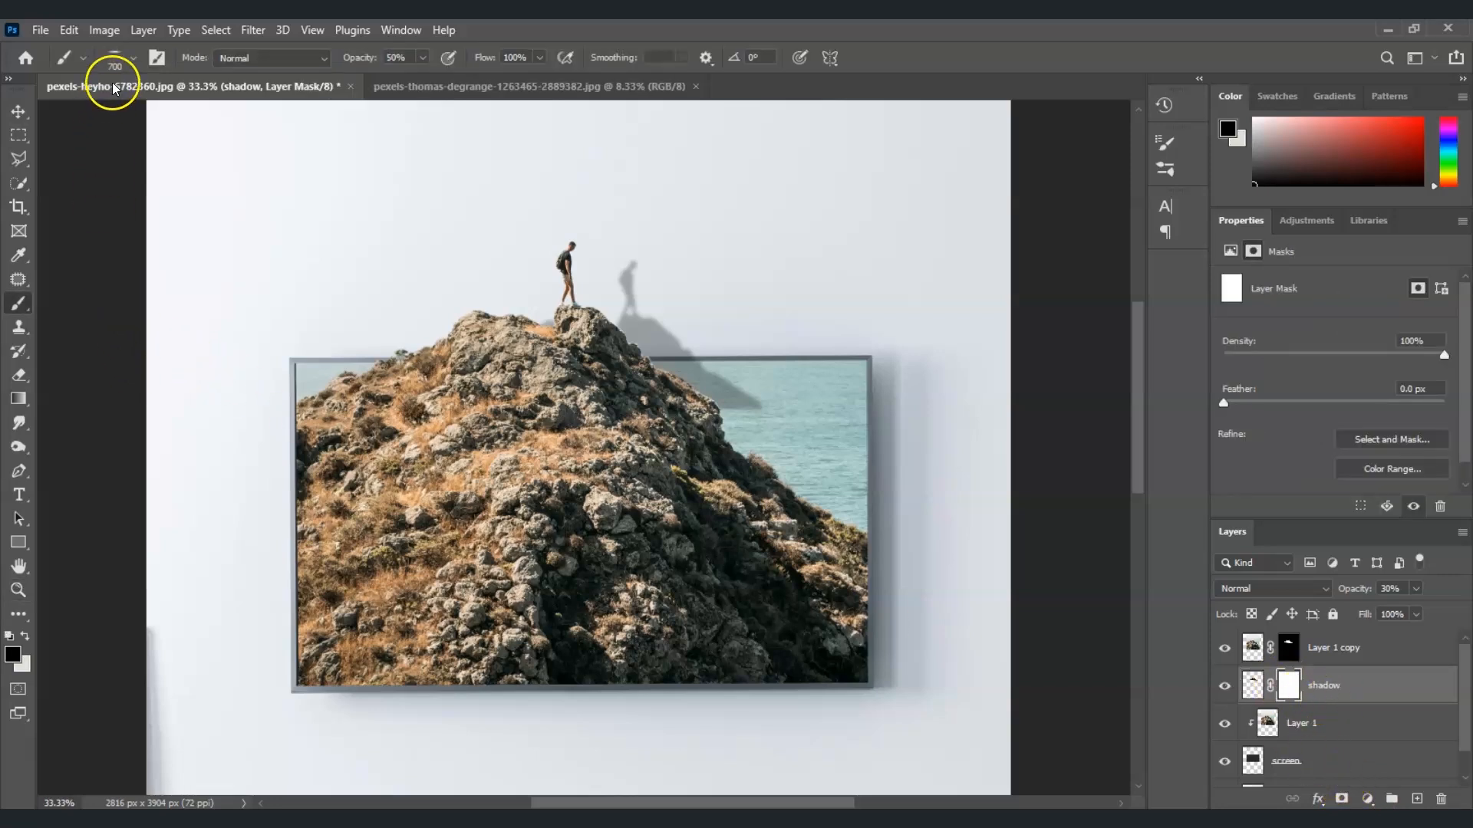
pyautogui.click(125, 59)
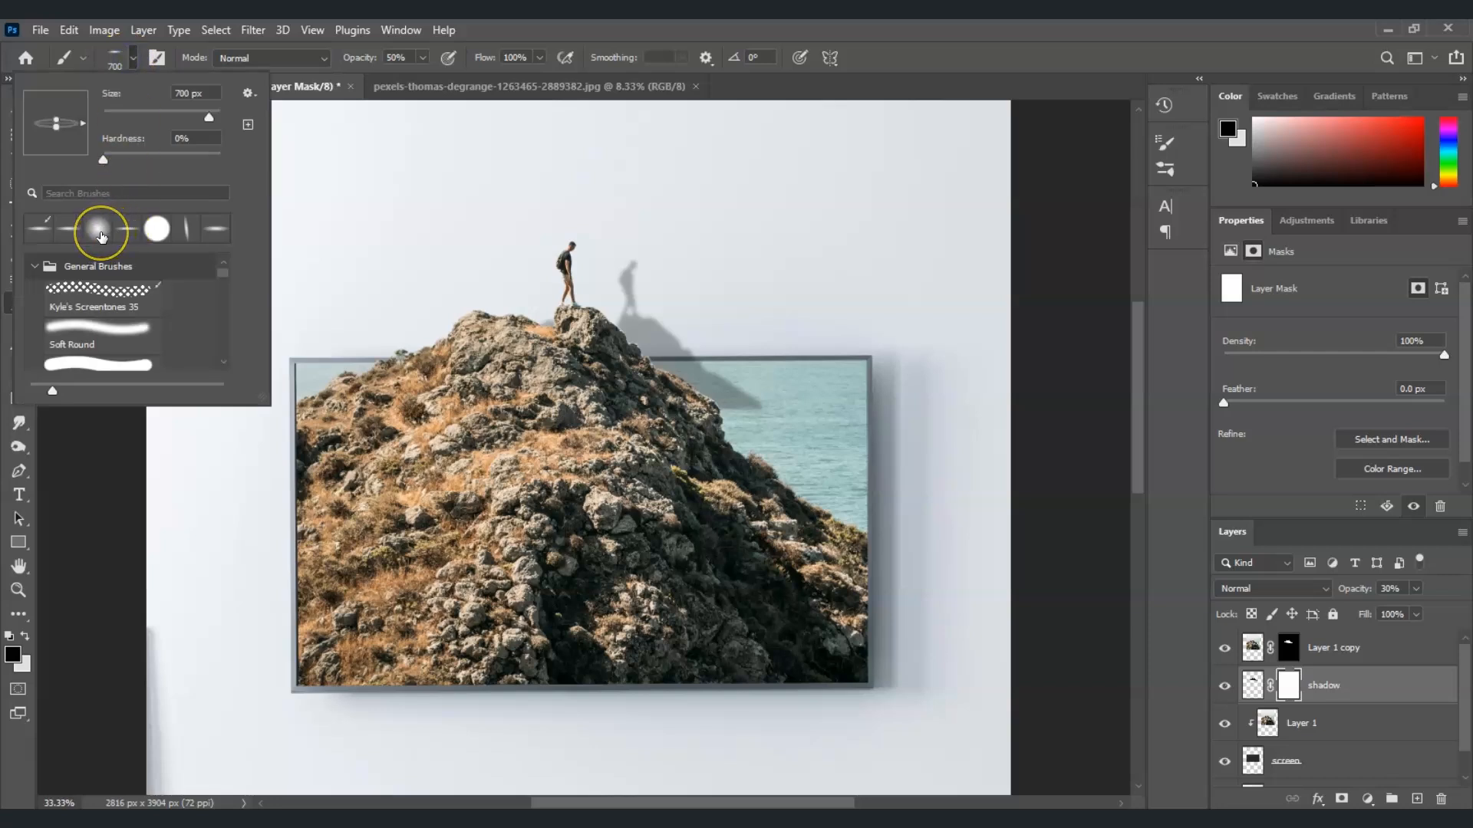
pyautogui.scroll(-1, 107, 330)
pyautogui.click(106, 352)
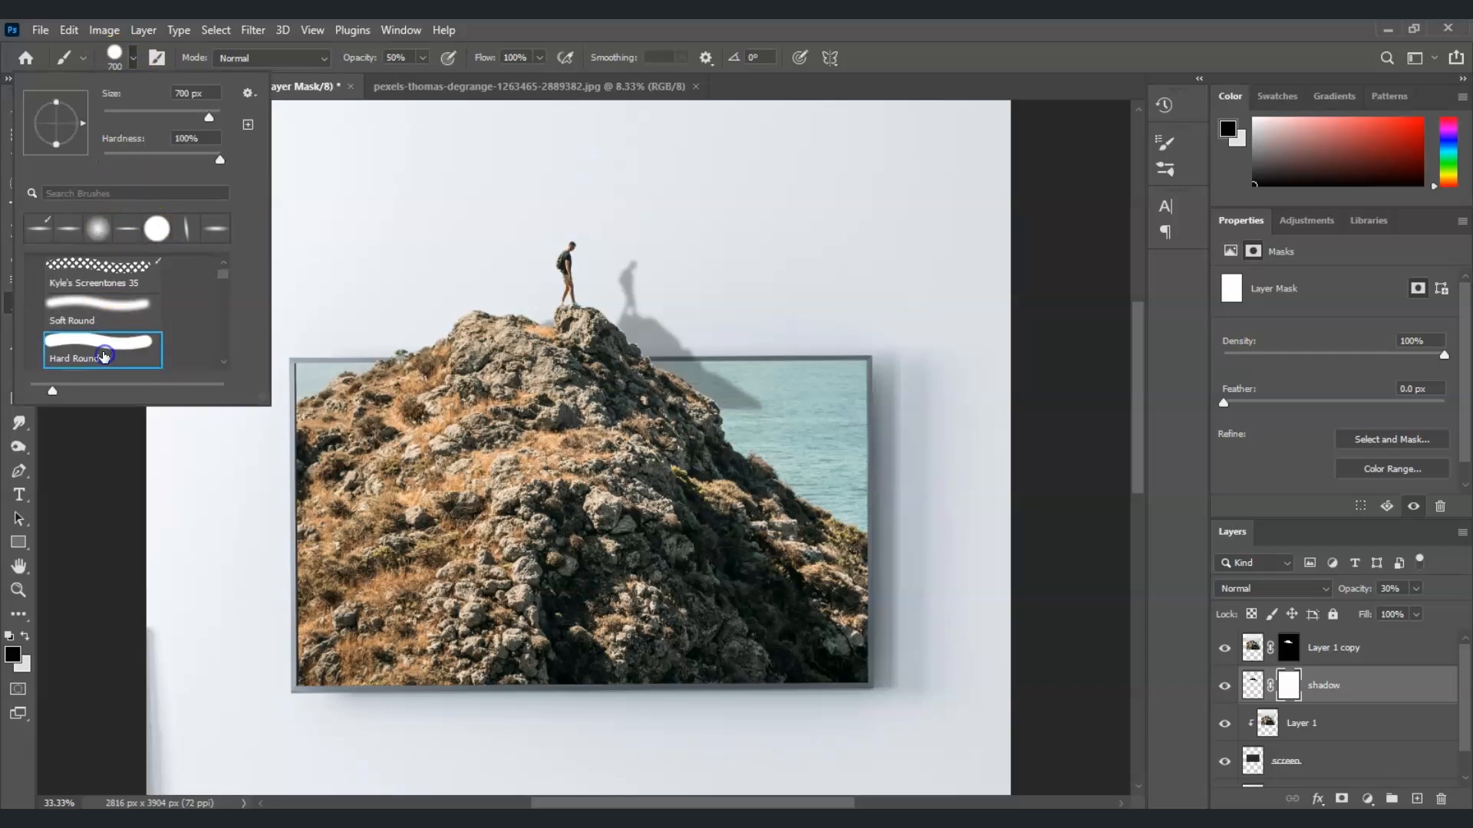
pyautogui.click(357, 55)
pyautogui.moveTo(403, 59); pyautogui.dragTo(328, 59)
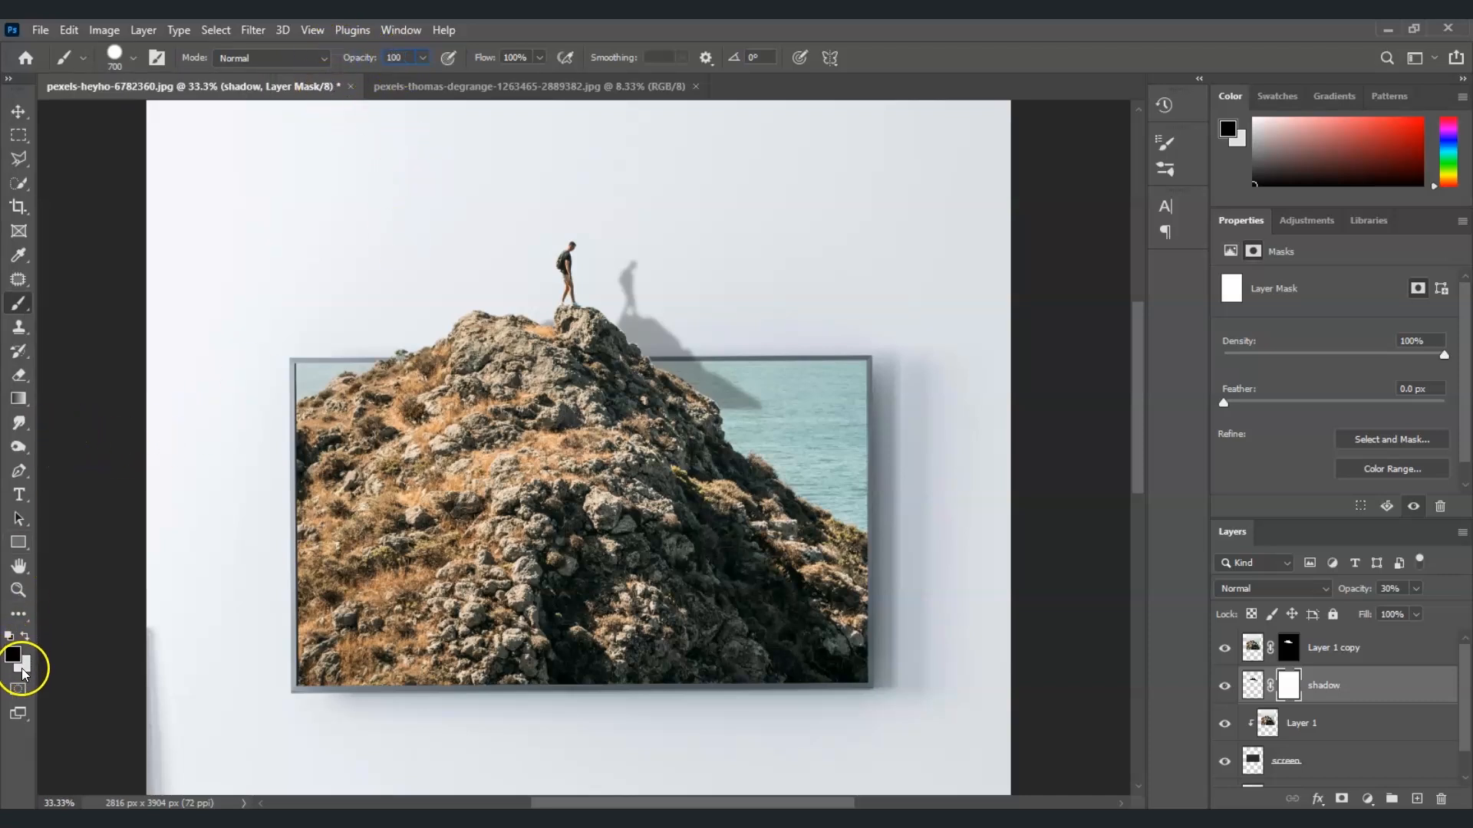
pyautogui.click(672, 470)
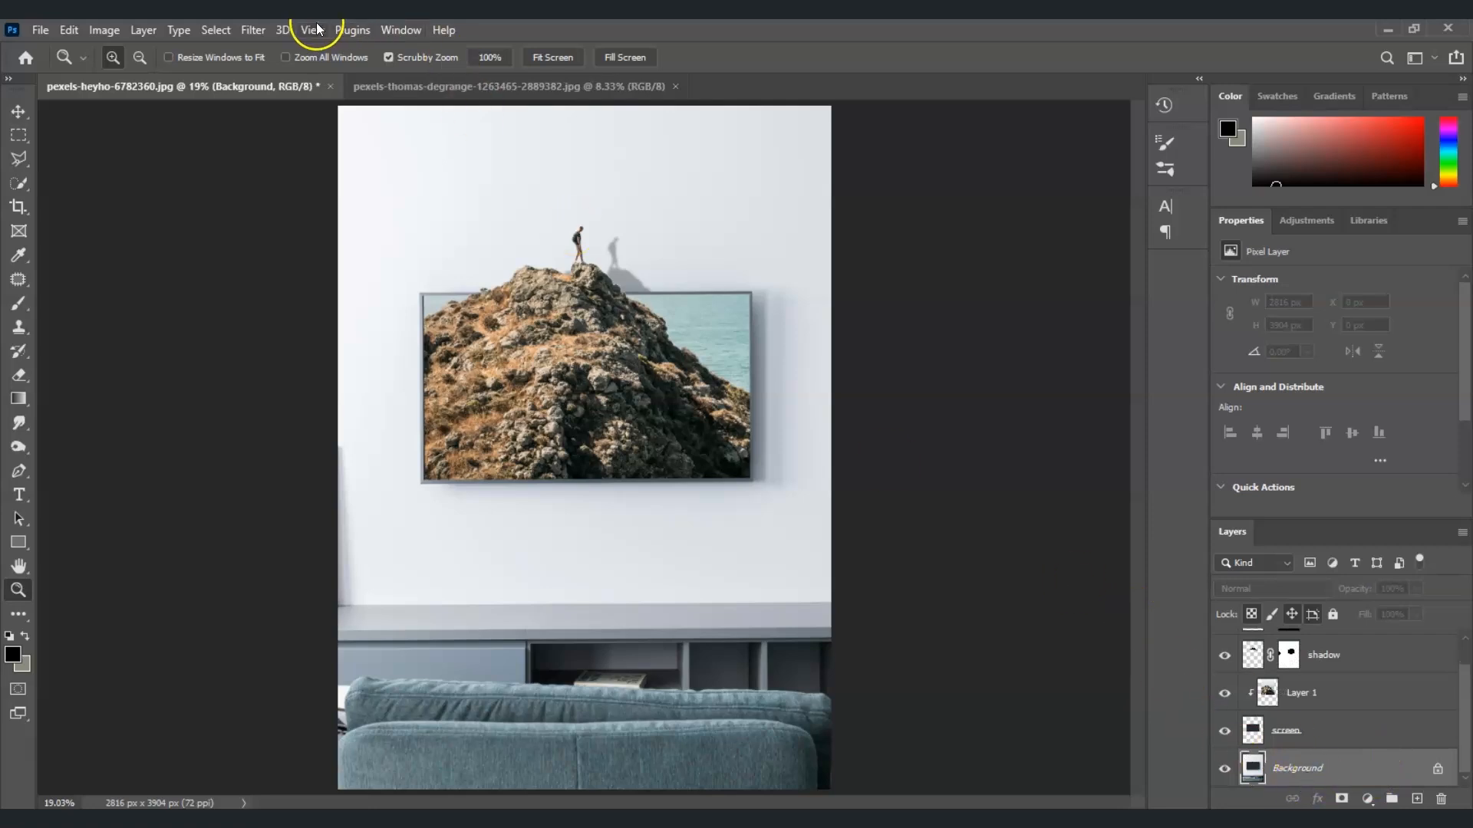
# Darken the edges of the Background layer with the Camera Raw Filter, setting Vignetting to -39.
pyautogui.click(253, 31)
pyautogui.click(340, 162)
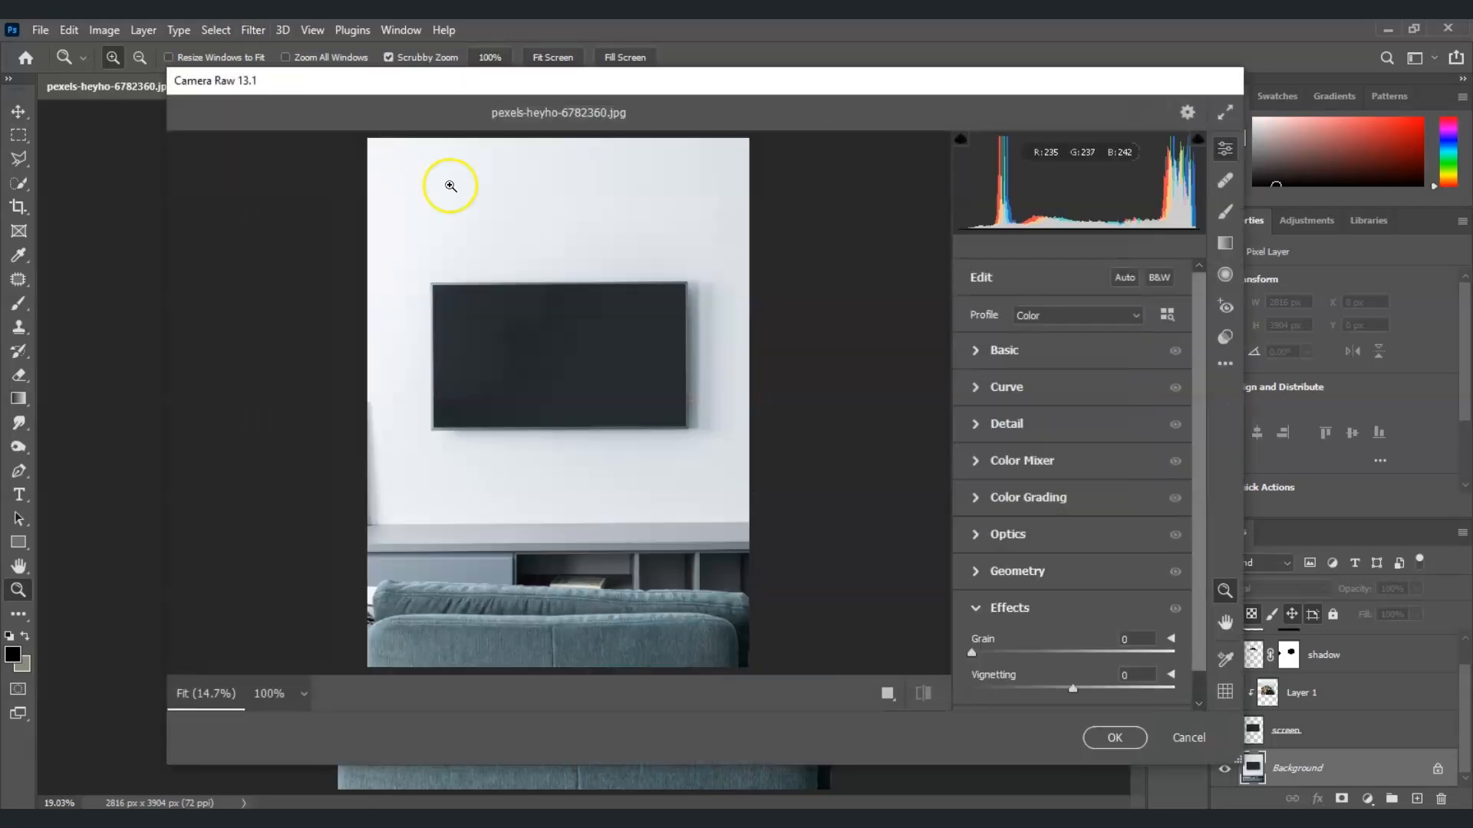
pyautogui.click(976, 607)
pyautogui.click(976, 607)
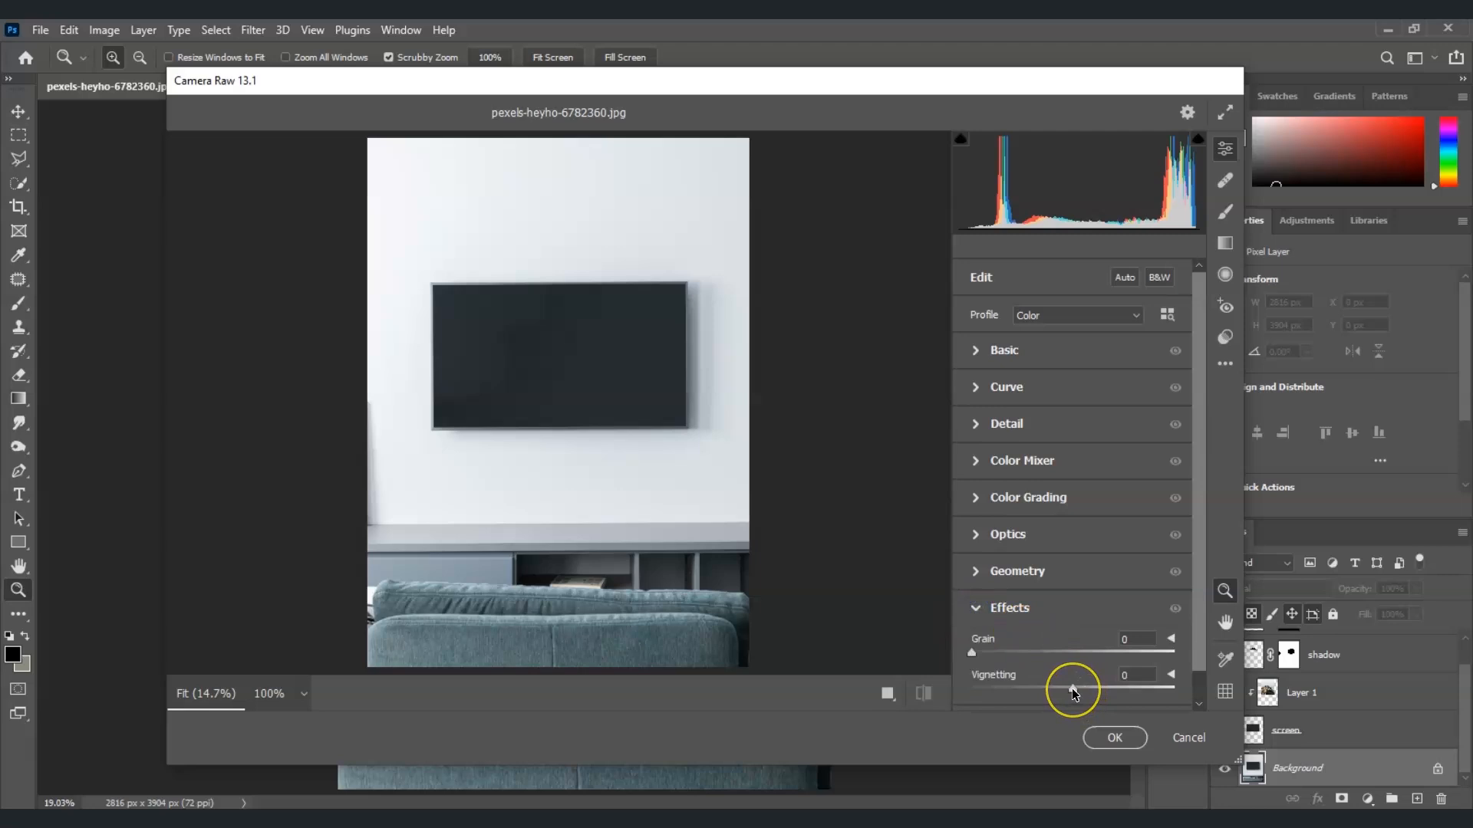
pyautogui.moveTo(1071, 688); pyautogui.dragTo(1036, 684)
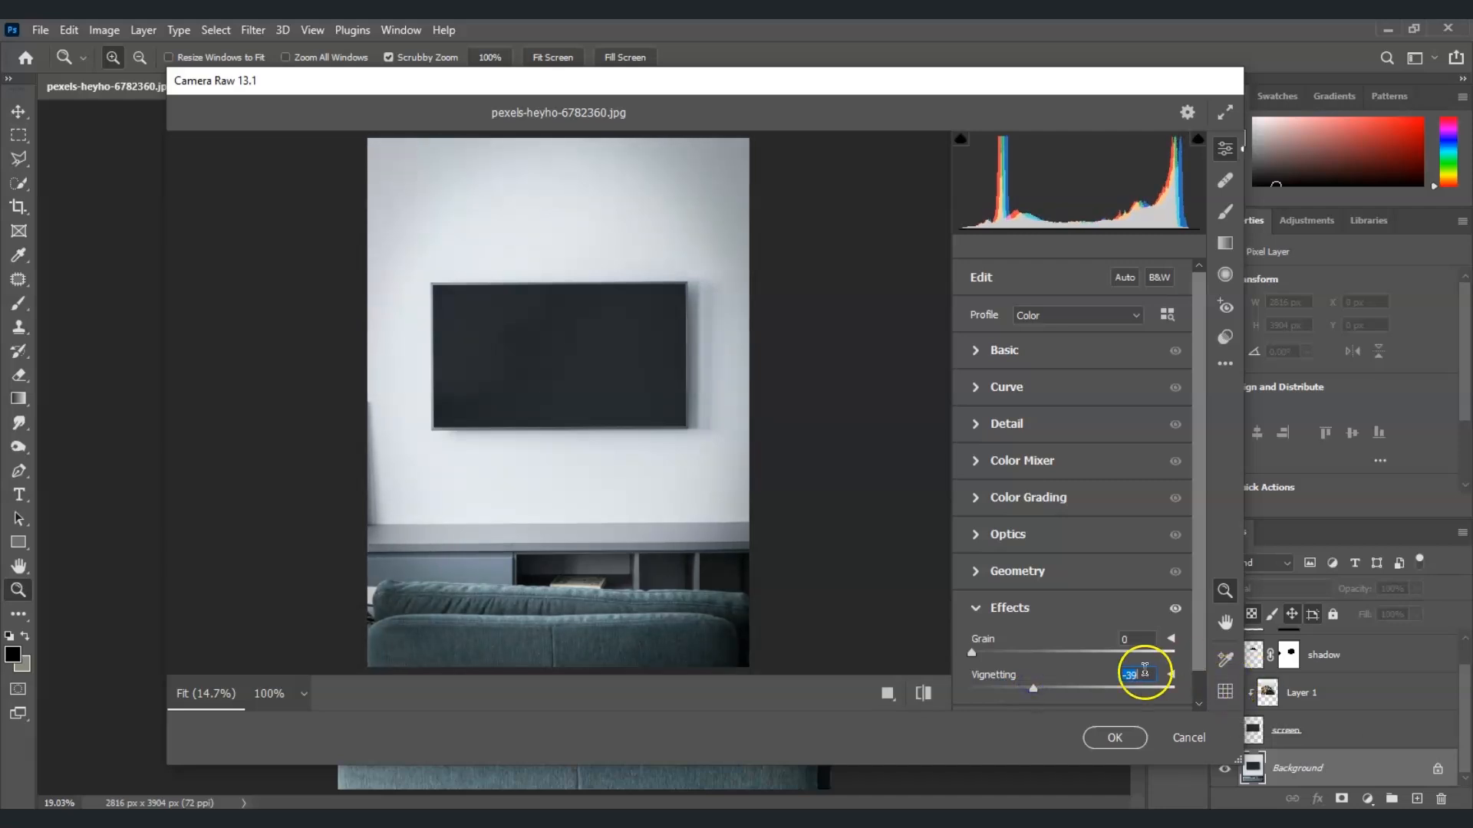
pyautogui.click(1108, 739)
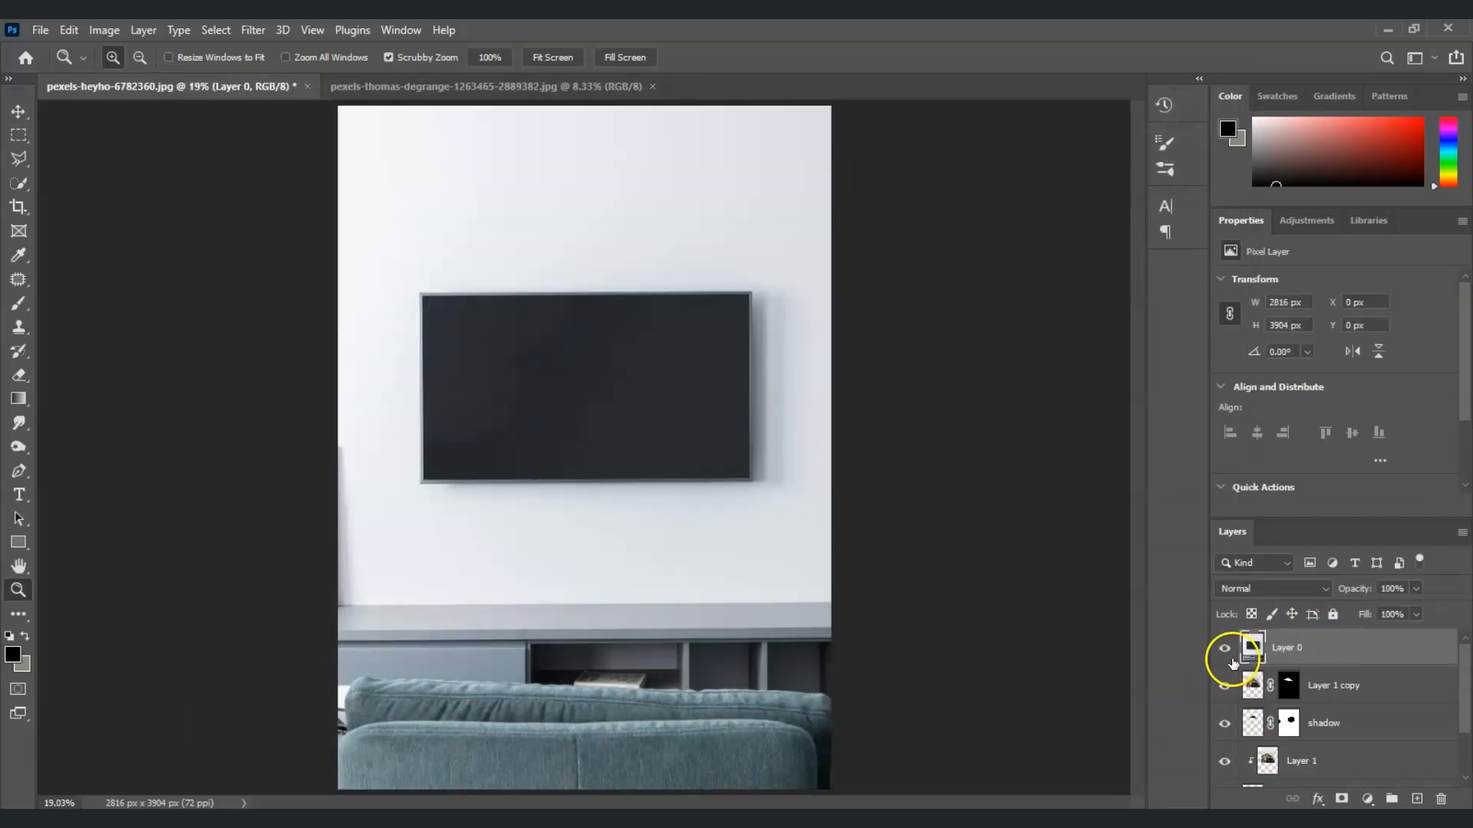
# Hide Layer 0, the original room photo on top of the stack, to reveal the composite.
pyautogui.click(1225, 649)
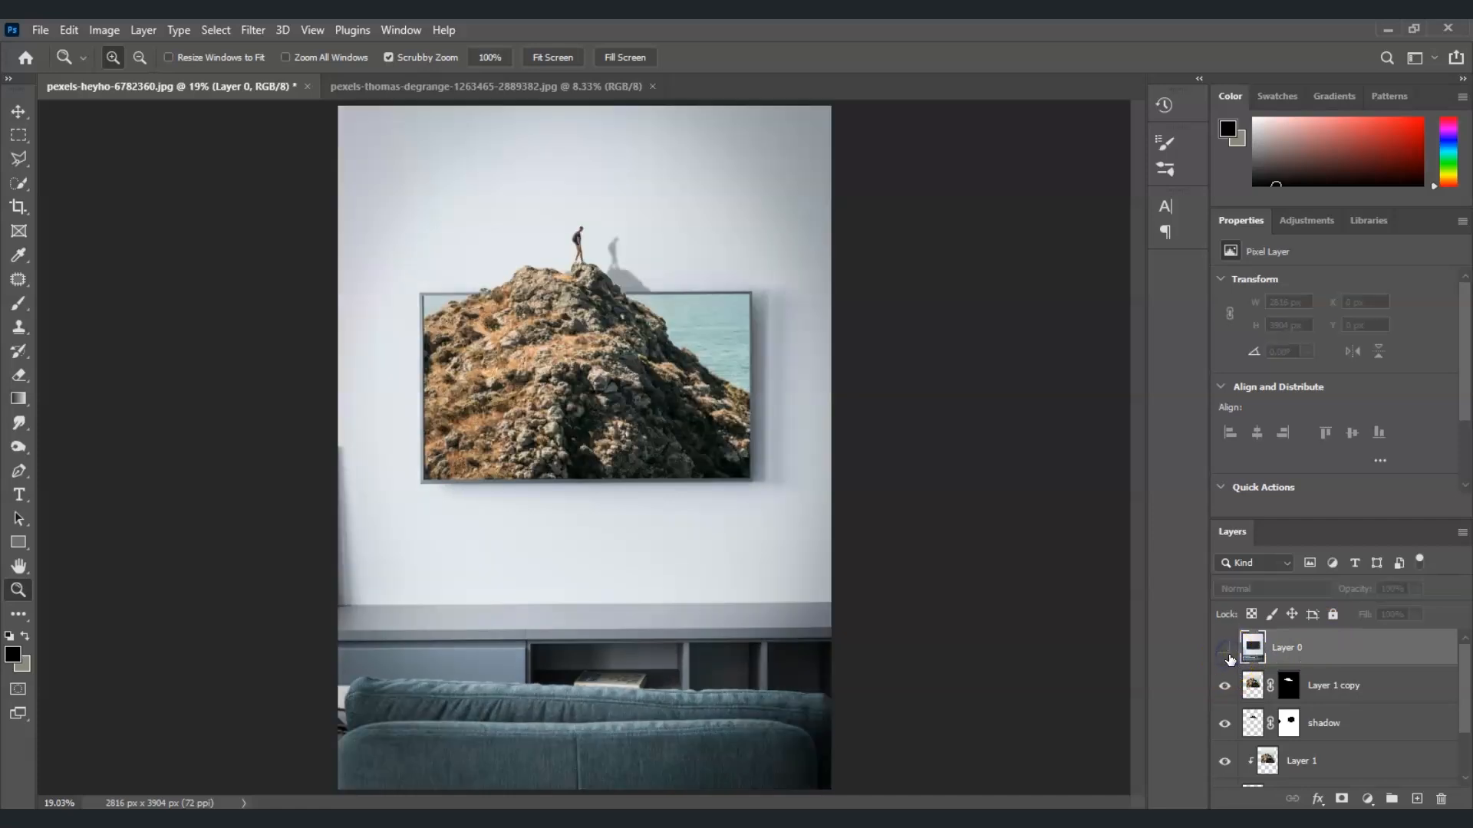